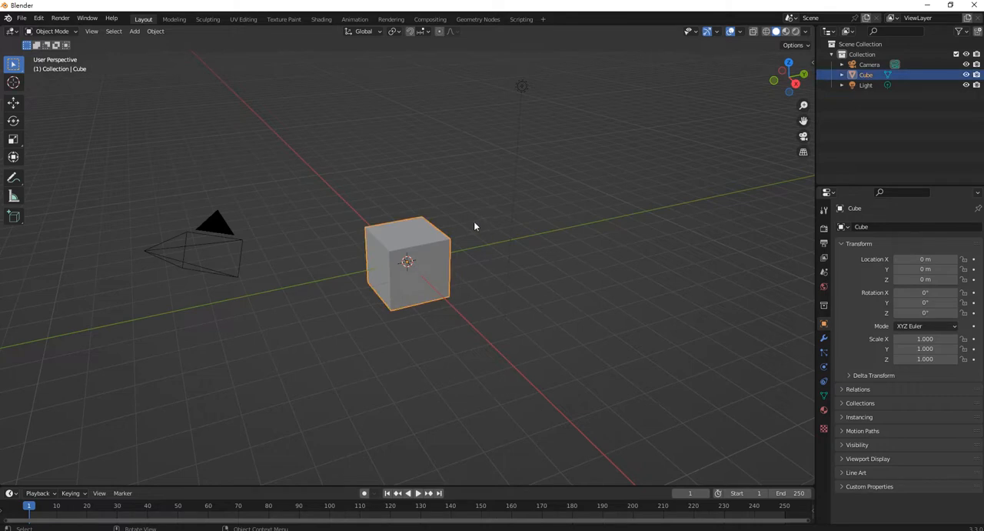
- Delete the default cube and start the Shortcut VUr key display
click(812, 139)
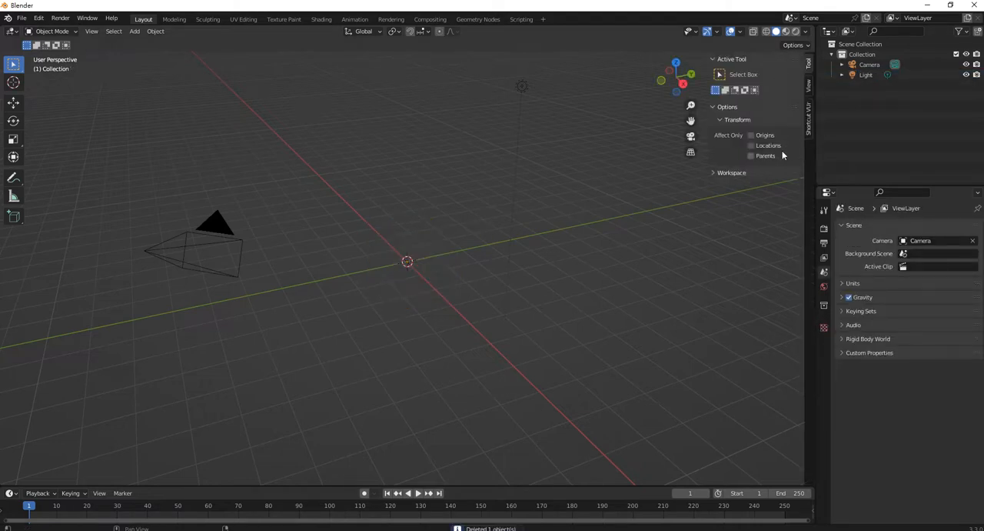
click(808, 117)
click(752, 74)
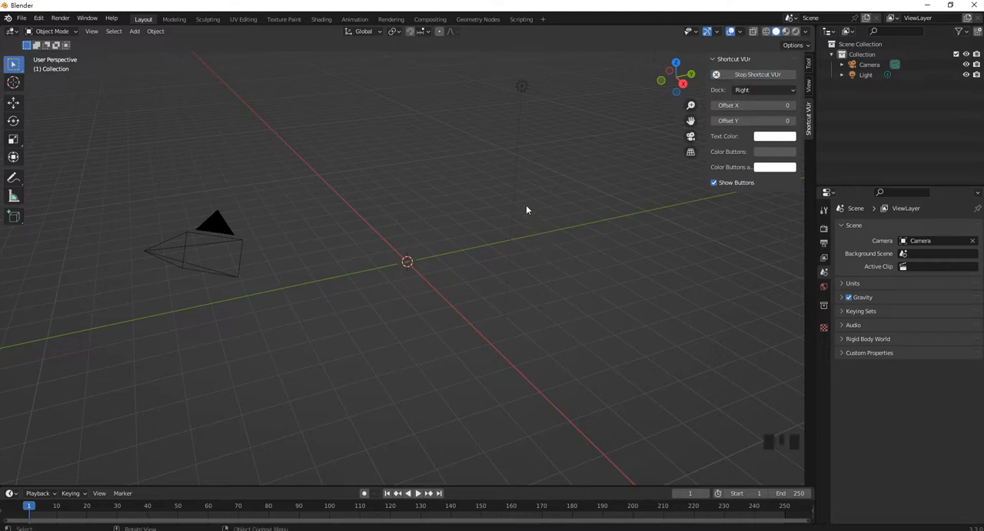
- Add a Monkey mesh at the scene origin
click(475, 200)
key(shift+a)
mouse_move(476, 200)
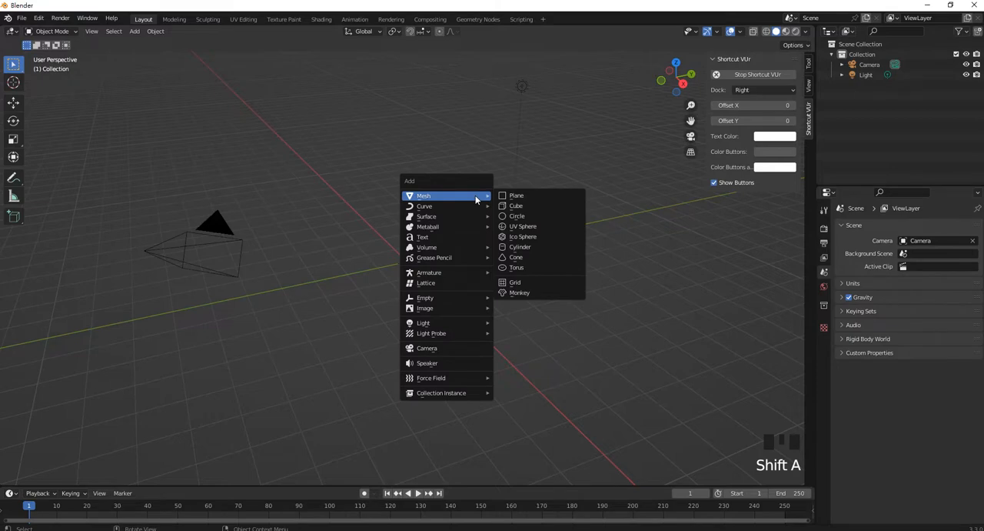
click(523, 293)
middle_drag(453, 266, 474, 241)
scroll(461, 247, up, 5)
scroll(474, 242, down, 1)
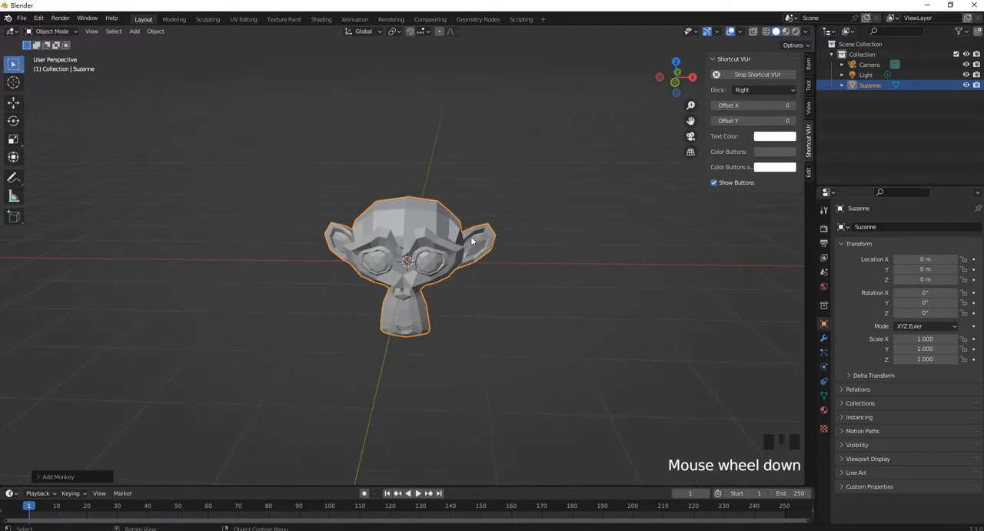
- Give the monkey head a level 2 subdivision and shade it smooth
key(ctrl+2)
scroll(428, 228, up, 2)
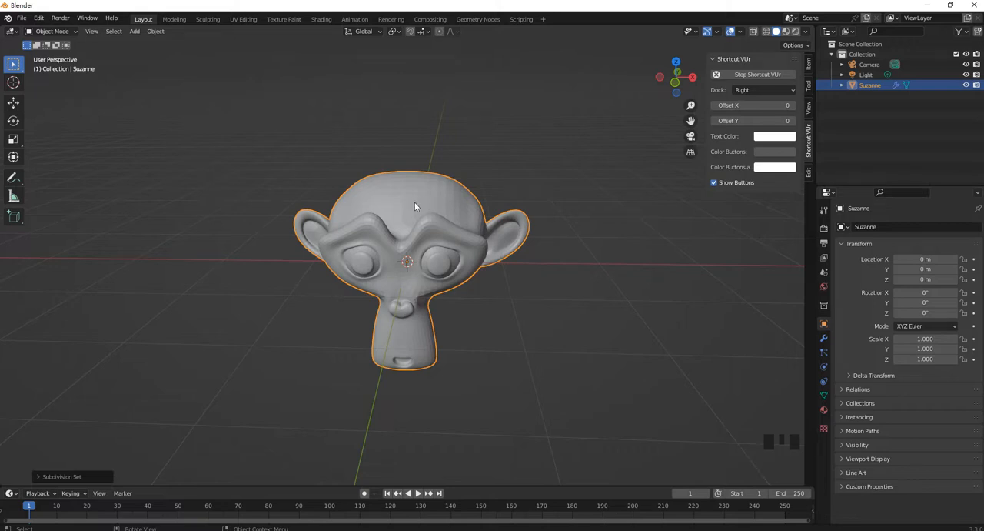
right_click(415, 204)
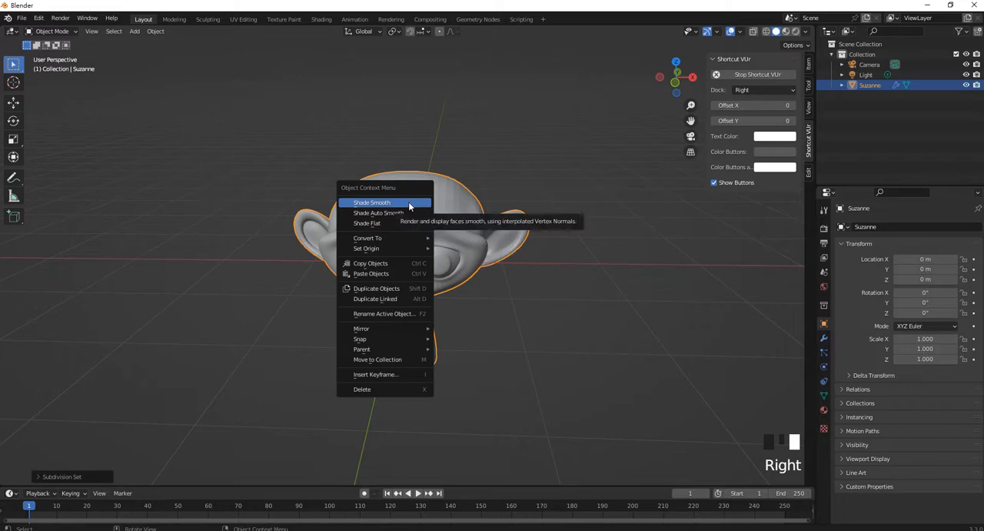
click(408, 203)
scroll(465, 164, down, 2)
scroll(478, 178, up, 1)
mouse_move(478, 178)
middle_down()
mouse_move(488, 180)
mouse_move(478, 192)
middle_up()
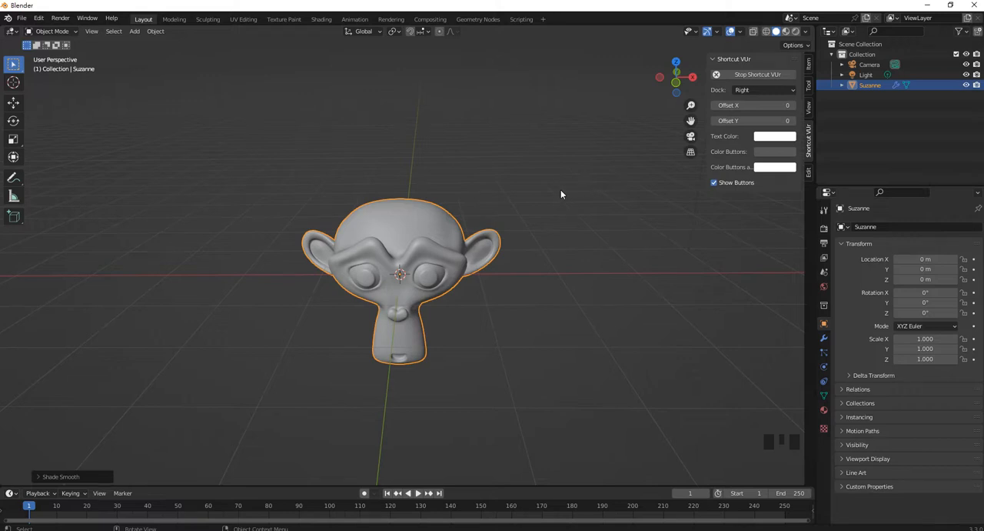
- Cycle the viewport shading through Wireframe, Solid and Material Preview, ending on Rendered
click(767, 31)
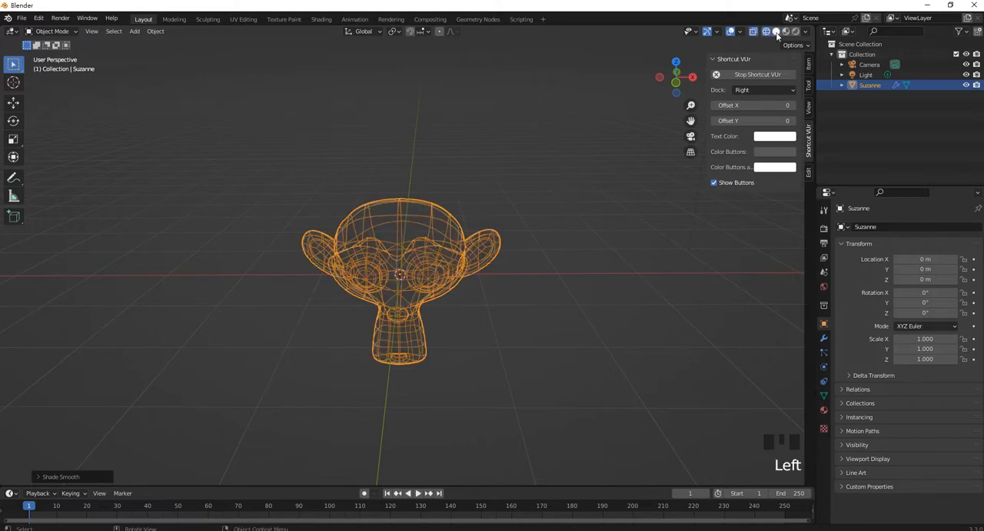
click(776, 32)
click(787, 32)
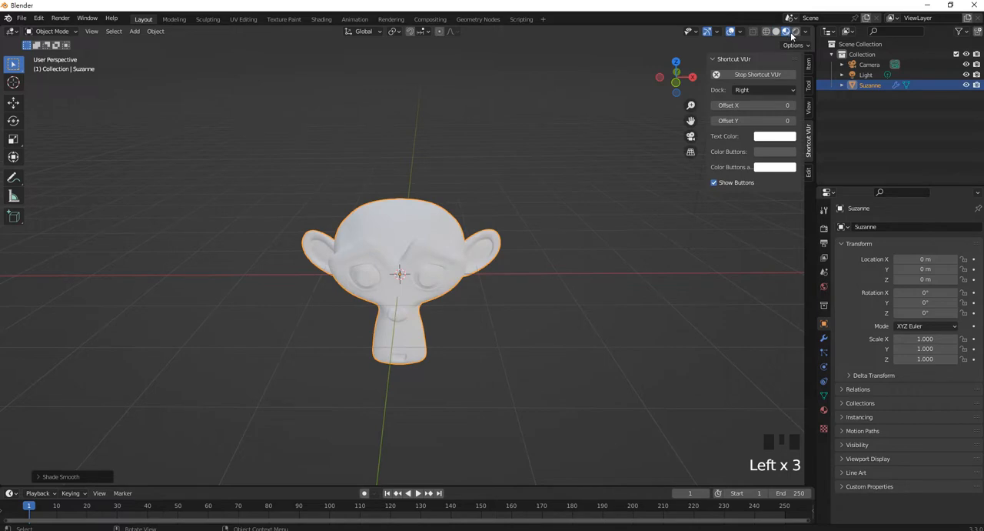
click(795, 32)
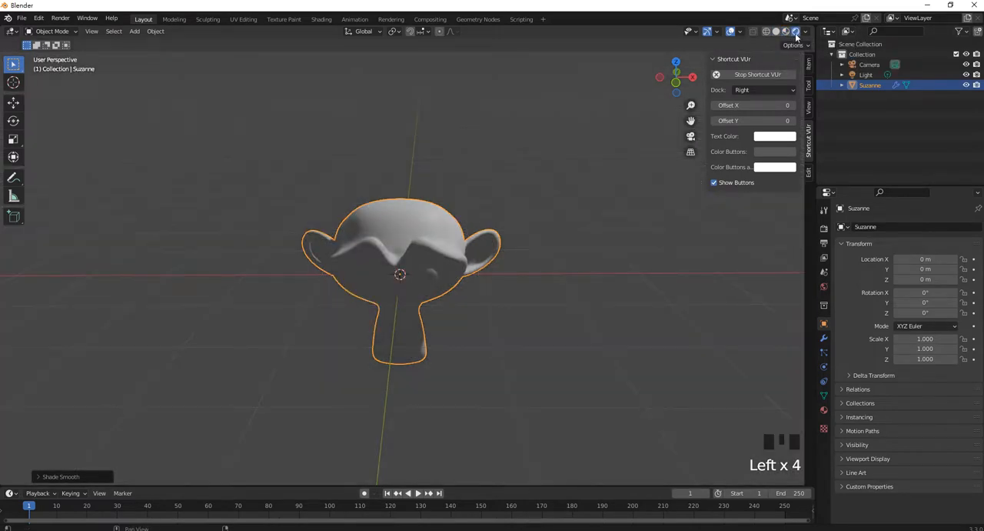
shift+middle_drag(563, 185, 533, 187)
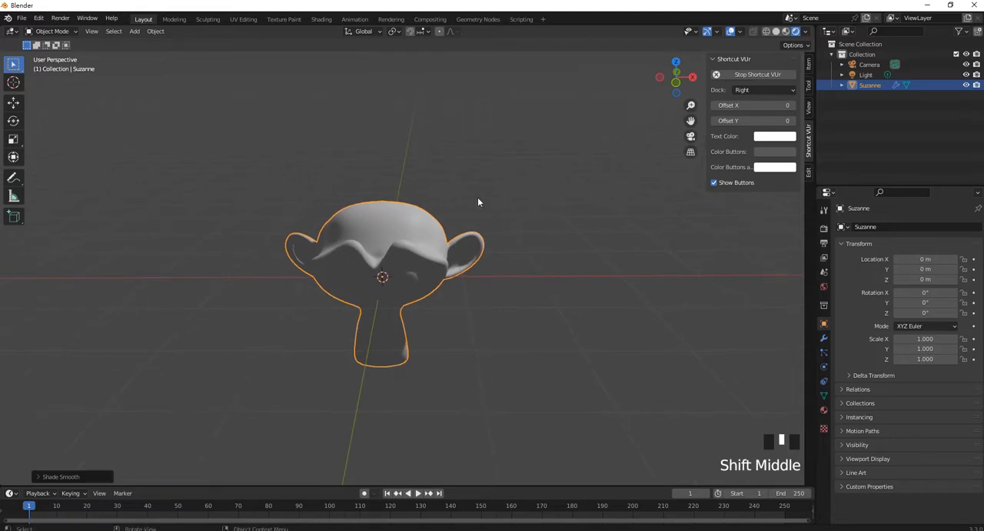
scroll(478, 199, up, 1)
scroll(478, 198, down, 4)
- Select the scene's light and move it along the global Y axis to the front side of the monkey head
drag(605, 161, 556, 103)
scroll(522, 212, down, 4)
middle_drag(523, 209, 547, 213)
scroll(510, 158, up, 1)
shift+middle_drag(510, 158, 437, 226)
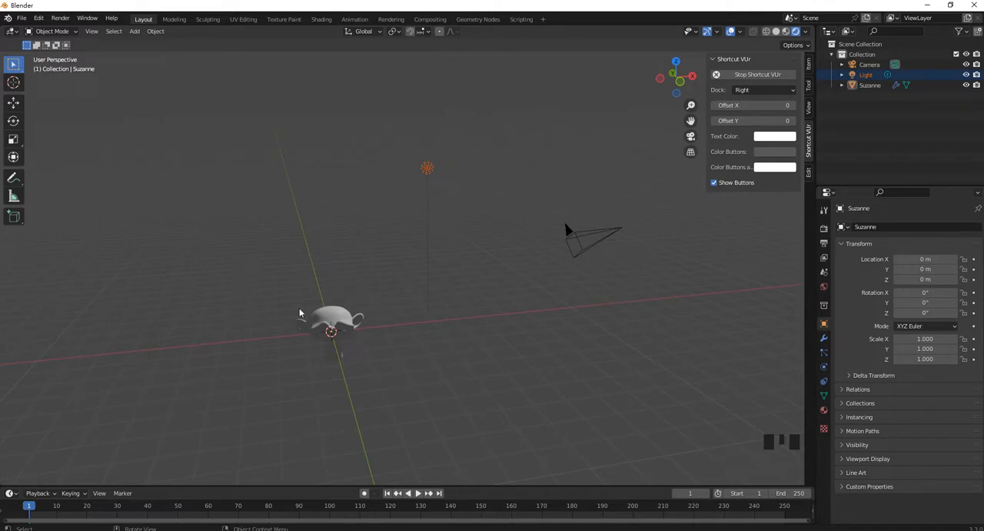
drag(461, 197, 428, 155)
drag(625, 315, 538, 166)
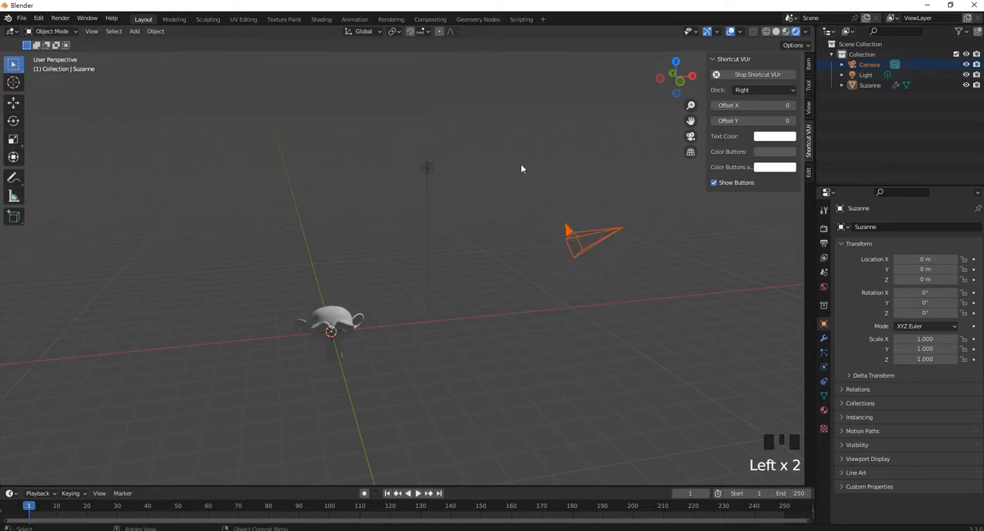
drag(484, 233, 393, 165)
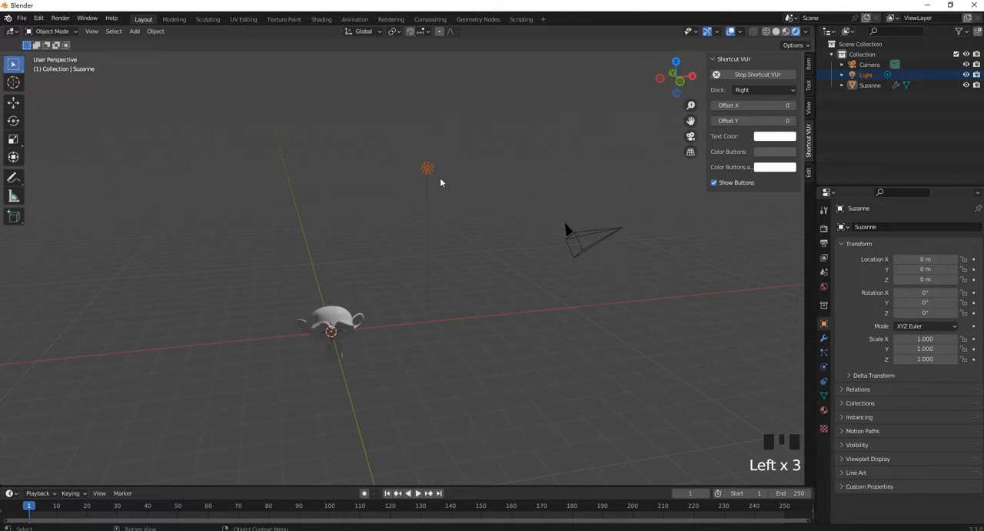
key(g)
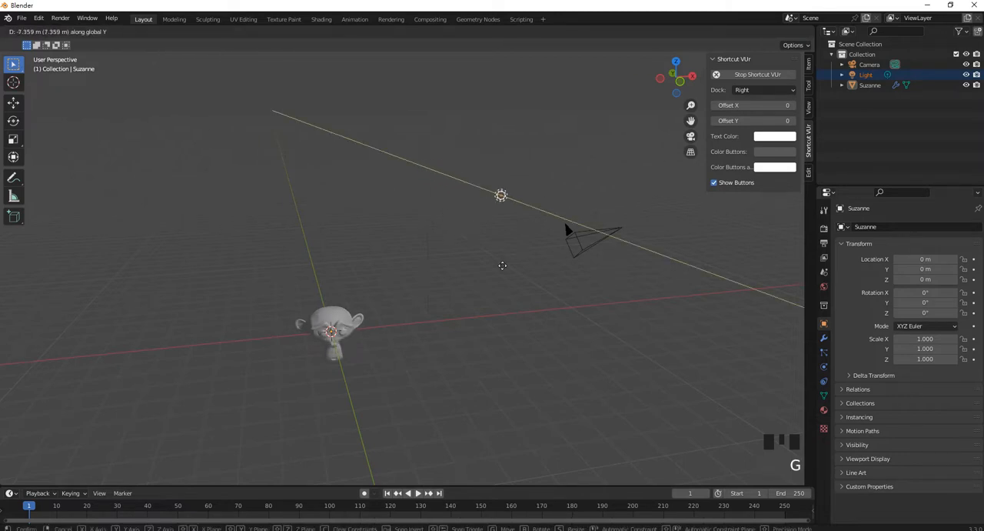
click(530, 286)
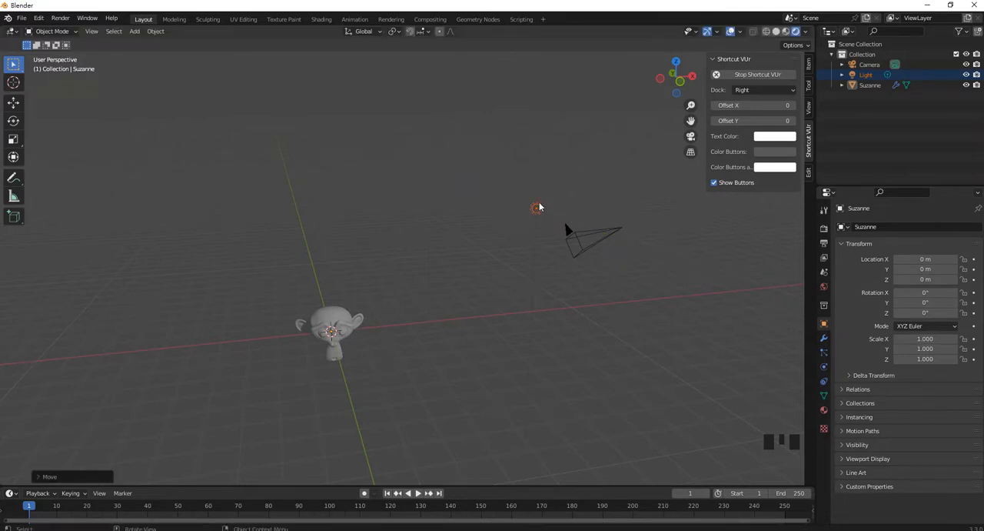
- Move the light freely down to a spot close beside the monkey's face
key(g)
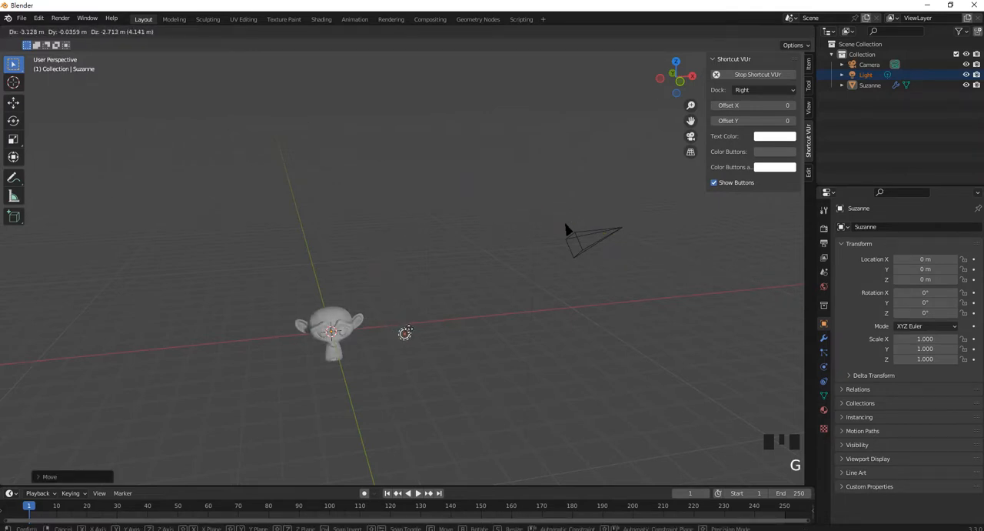
click(365, 352)
scroll(363, 346, up, 3)
middle_drag(362, 346, 403, 272)
scroll(340, 349, down, 1)
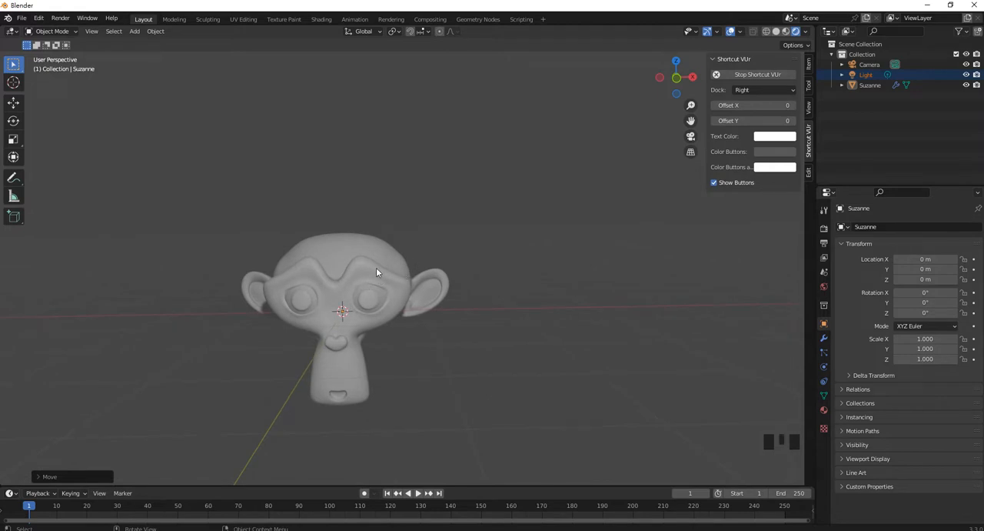
- Create a new material for the monkey head and name it Color1
click(825, 410)
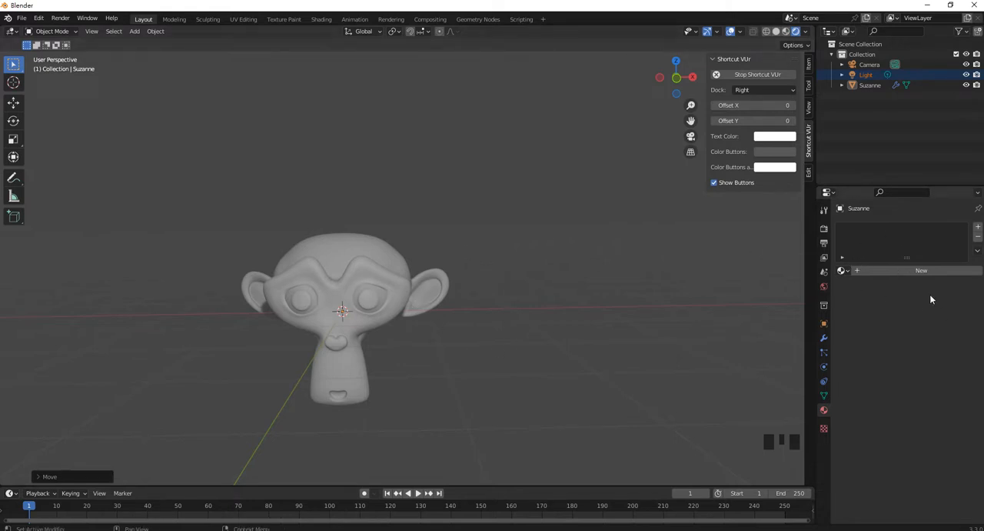
click(885, 270)
double_click(885, 229)
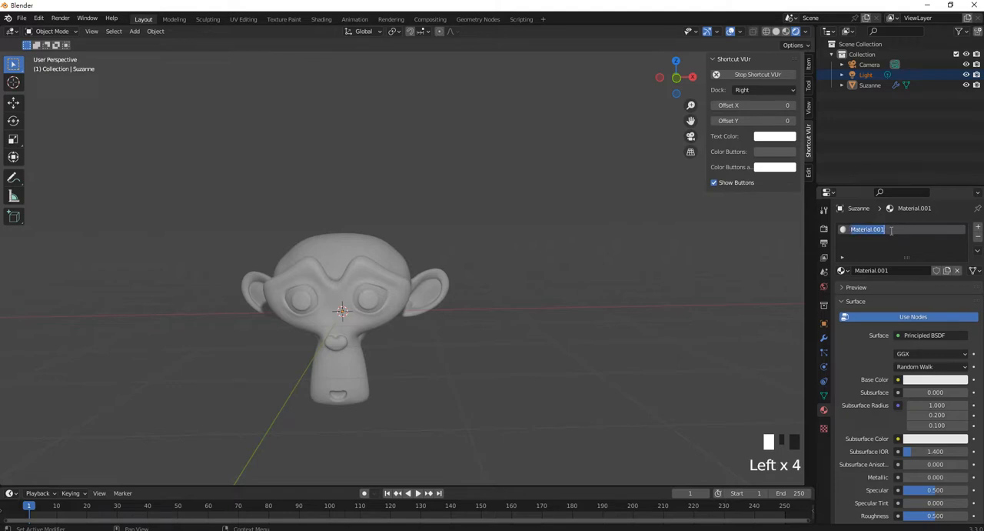
text(C)
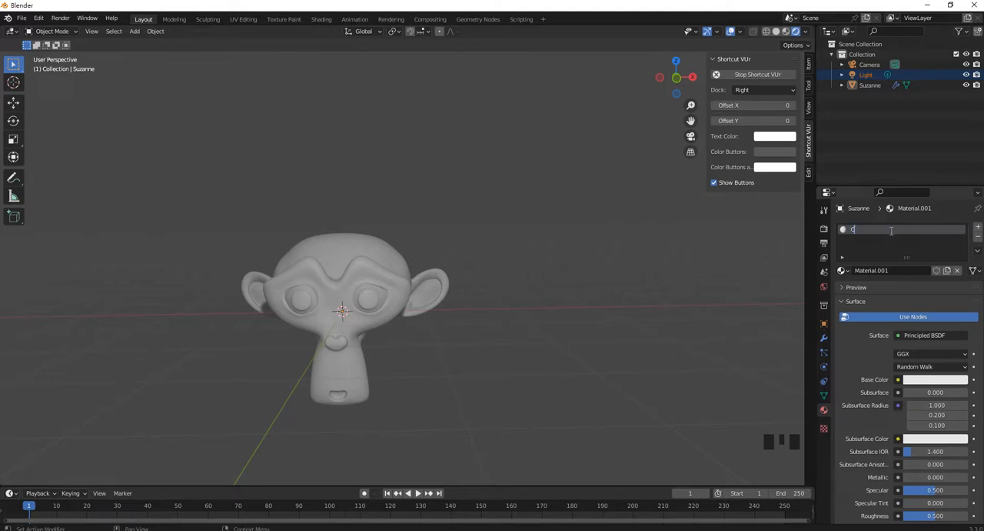
text(olor1)
key(Return)
- Split the 3D viewport into two stacked areas and turn the upper one into a Shader Editor
drag(811, 27, 798, 230)
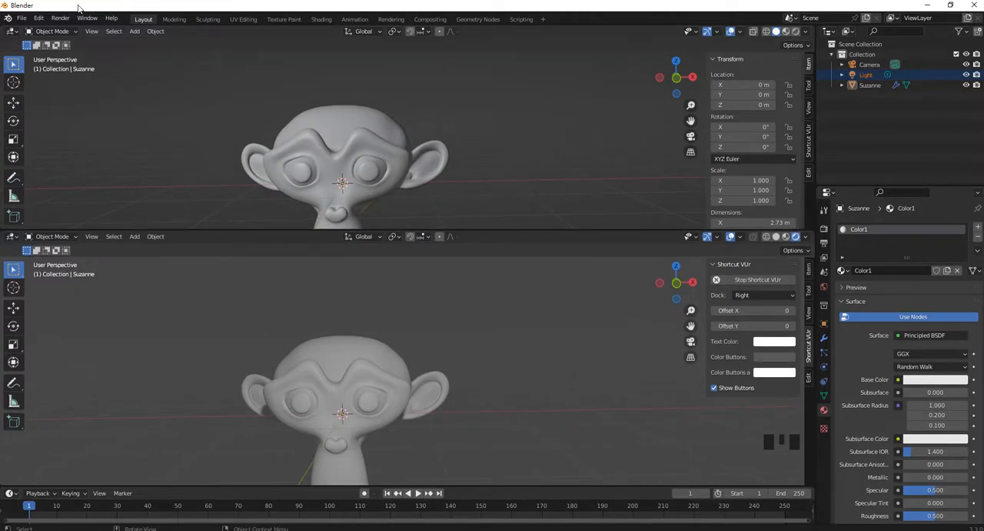
click(13, 33)
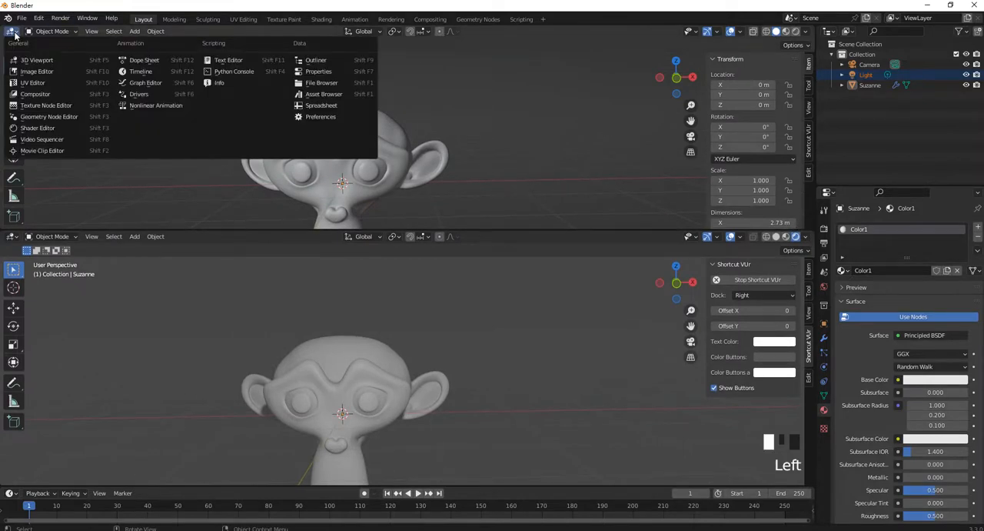
click(43, 128)
- Spread the Principled BSDF and Material Output nodes farther apart in the Color1 node graph
middle_drag(386, 165, 433, 128)
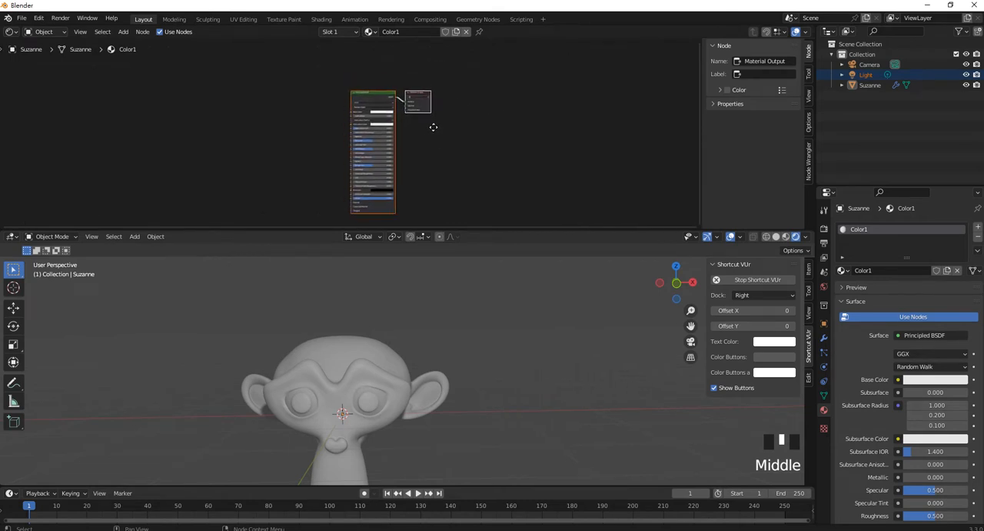
scroll(433, 115, up, 7)
scroll(435, 73, up, 7)
middle_drag(400, 40, 351, 111)
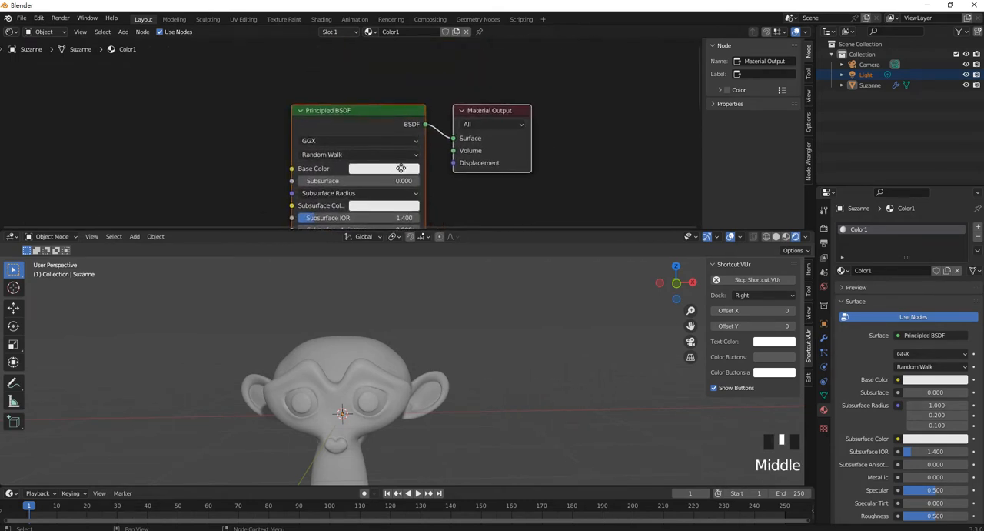
click(351, 111)
drag(351, 112, 323, 116)
drag(493, 110, 523, 103)
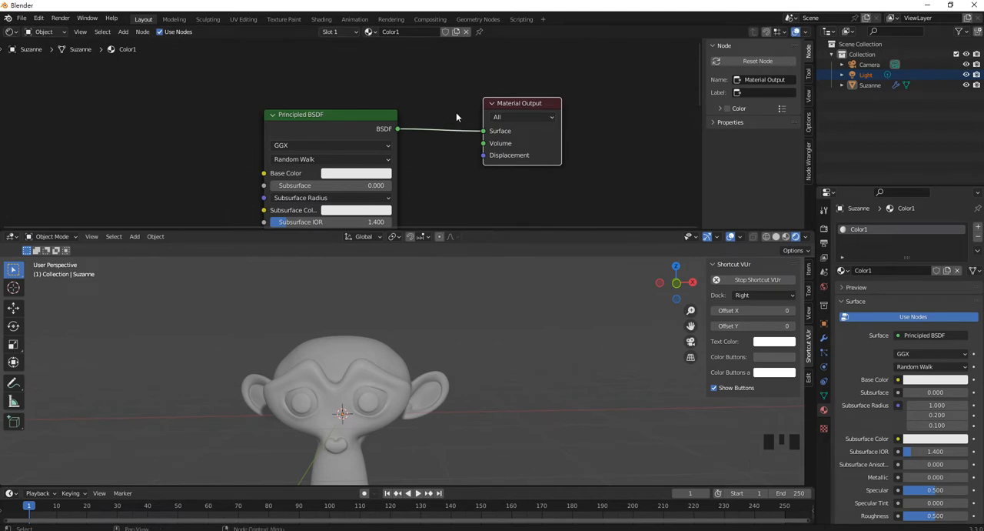
- Cut the link between the two nodes and reconnect the BSDF output to the Material Output's Surface input
ctrl+right_drag(464, 91, 439, 195)
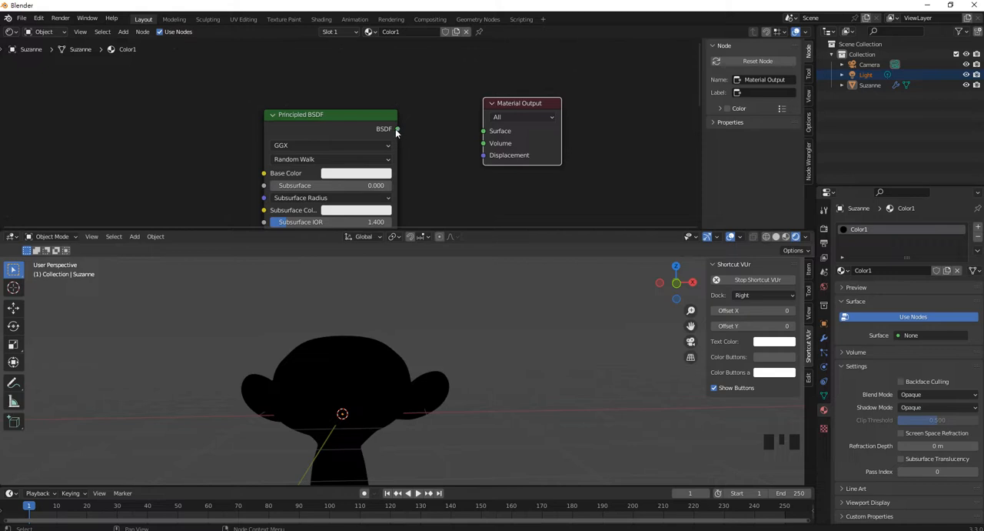
mouse_move(398, 129)
mouse_down()
mouse_move(439, 87)
mouse_move(483, 131)
mouse_up()
- Set the Principled BSDF base color to orange-yellow with hue 0.095, saturation 0.651 and value 0.800
scroll(410, 181, down, 2)
middle_drag(410, 181, 482, 134)
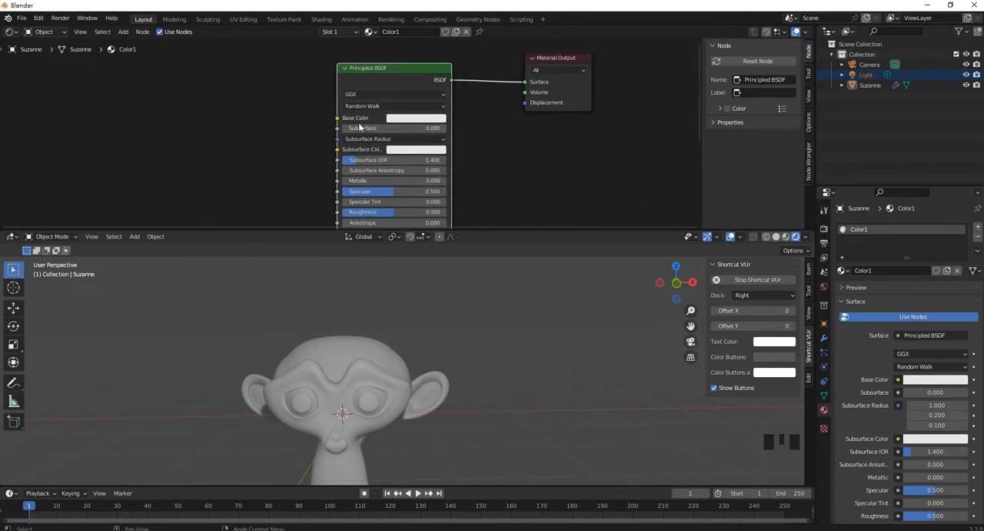
click(413, 122)
drag(417, 158, 412, 178)
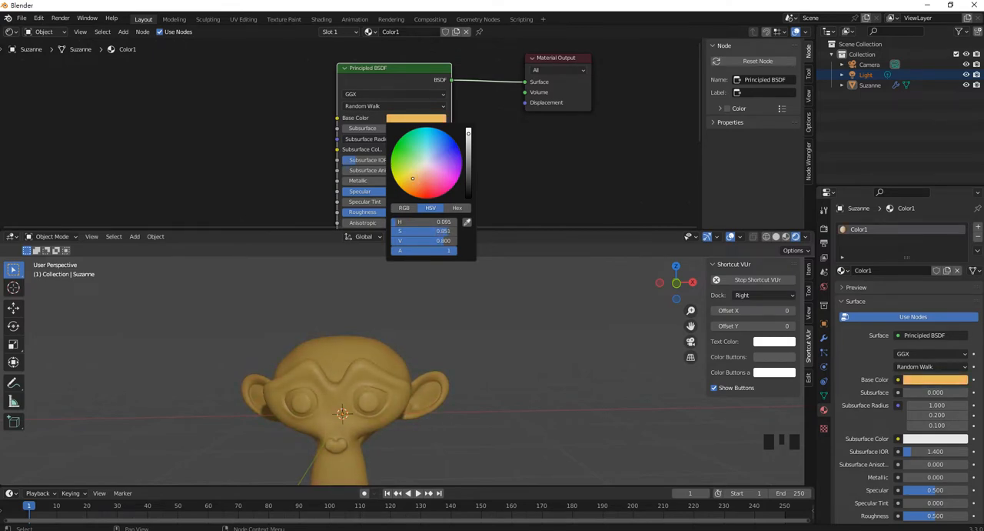
click(554, 169)
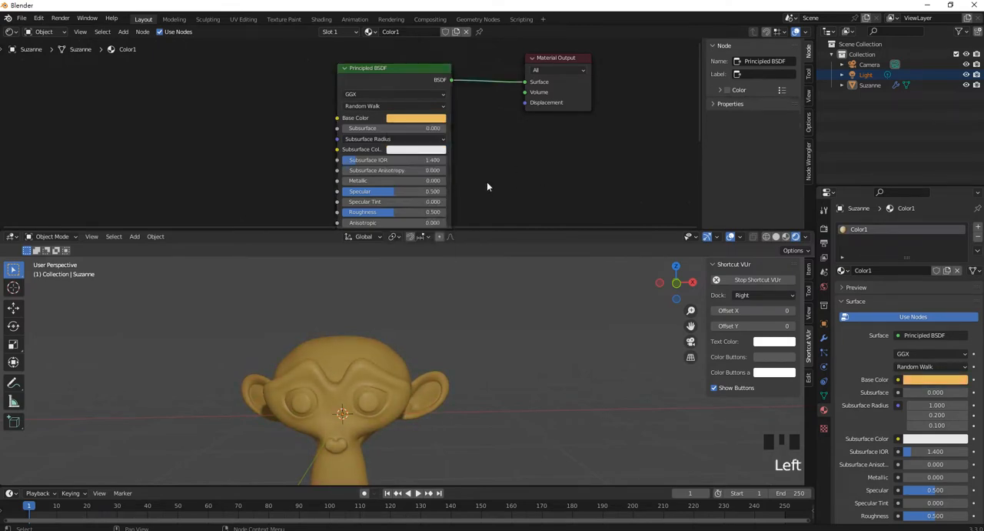
- Try Metallic at about 0.559 with Specular raised to 1.000, and return Metallic to 0.000
middle_drag(487, 182, 481, 140)
drag(358, 142, 440, 140)
mouse_move(386, 139)
mouse_down()
mouse_move(354, 140)
mouse_move(397, 151)
mouse_up()
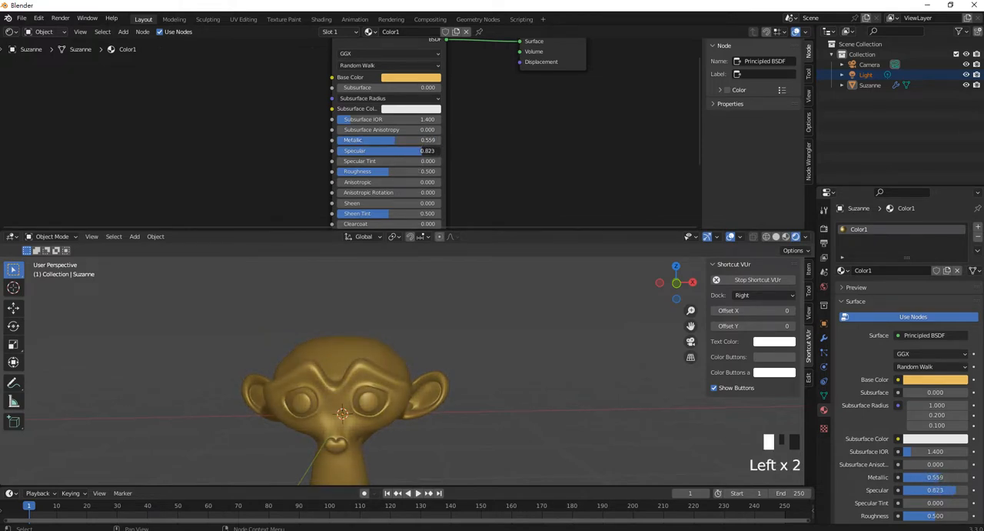
drag(396, 140, 343, 147)
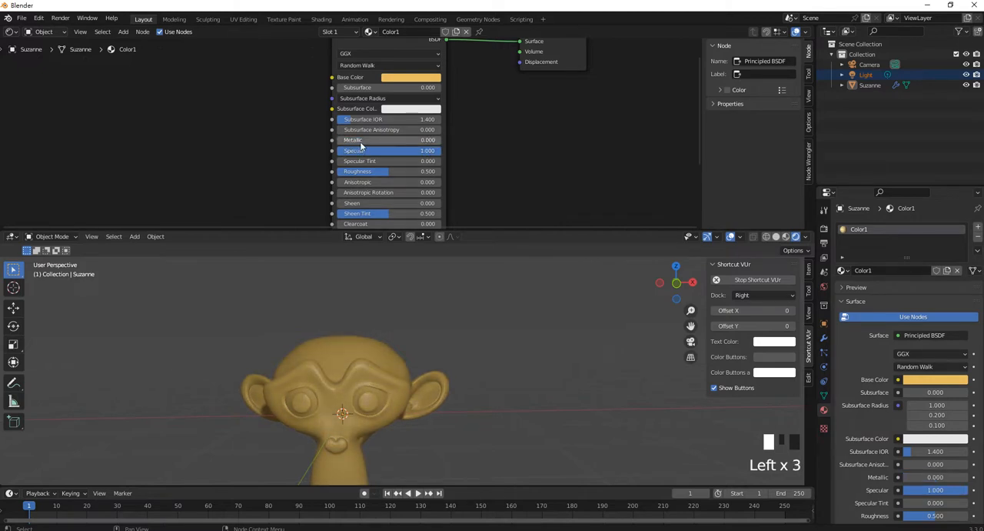
- View the monkey head closely from an angle and lower the material's Specular to 0.000
middle_drag(385, 377, 407, 319)
scroll(402, 393, up, 7)
scroll(399, 381, down, 2)
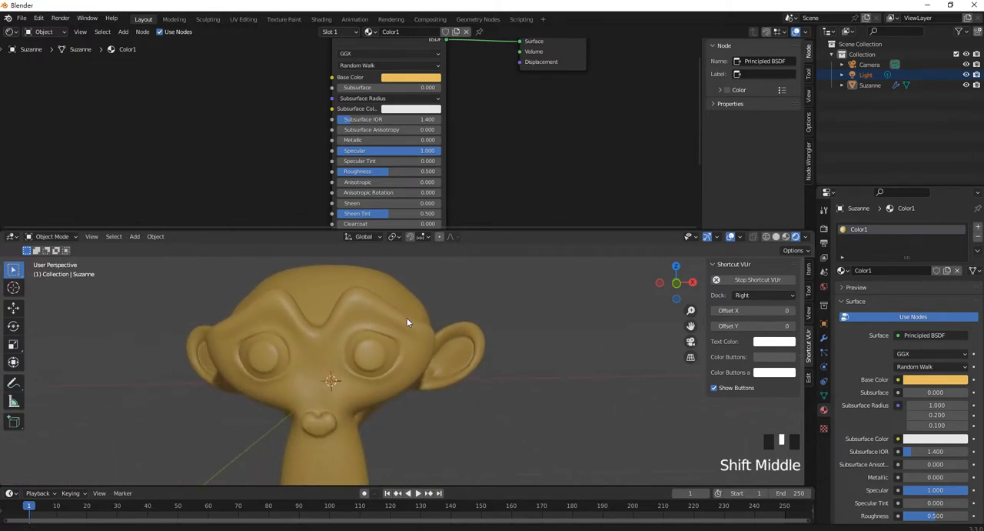
middle_drag(348, 313, 408, 329)
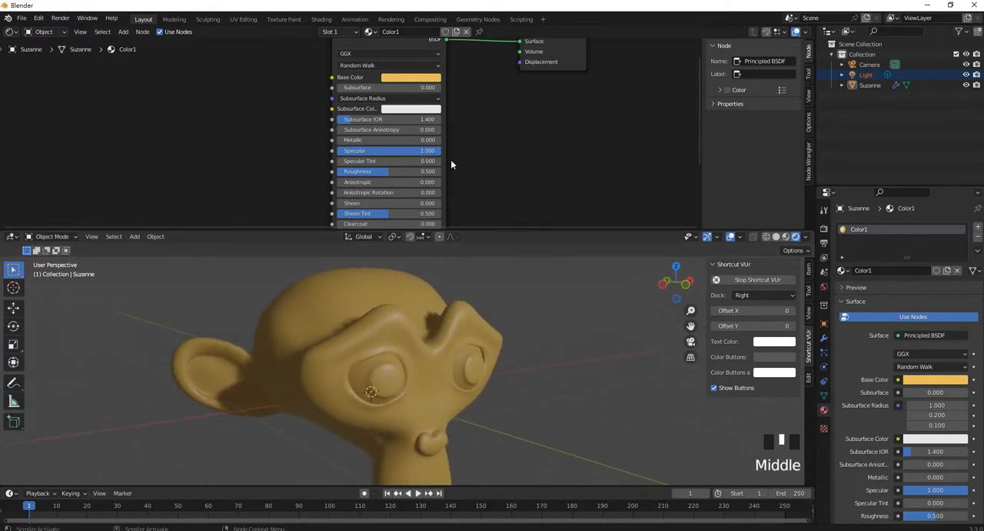
drag(392, 151, 309, 150)
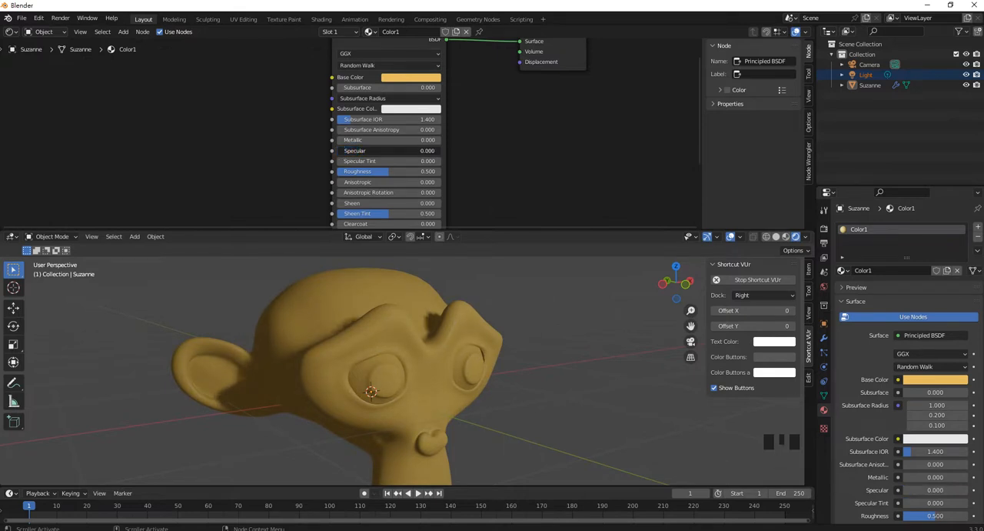
- Try Color1 with Specular at 1.000 and Roughness lowered to 0.332, 0.000 and 0.255, checking the highlights up close
drag(339, 150, 441, 151)
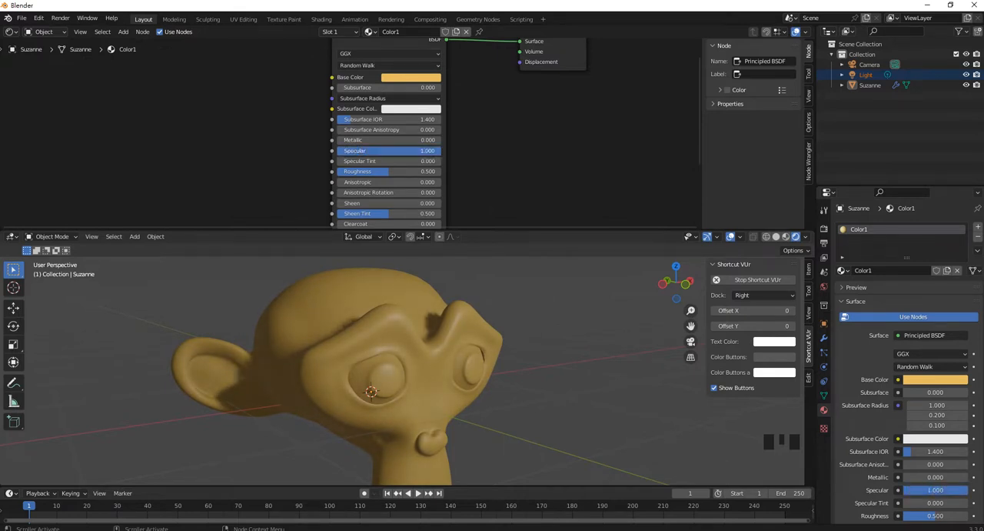
drag(379, 176, 363, 176)
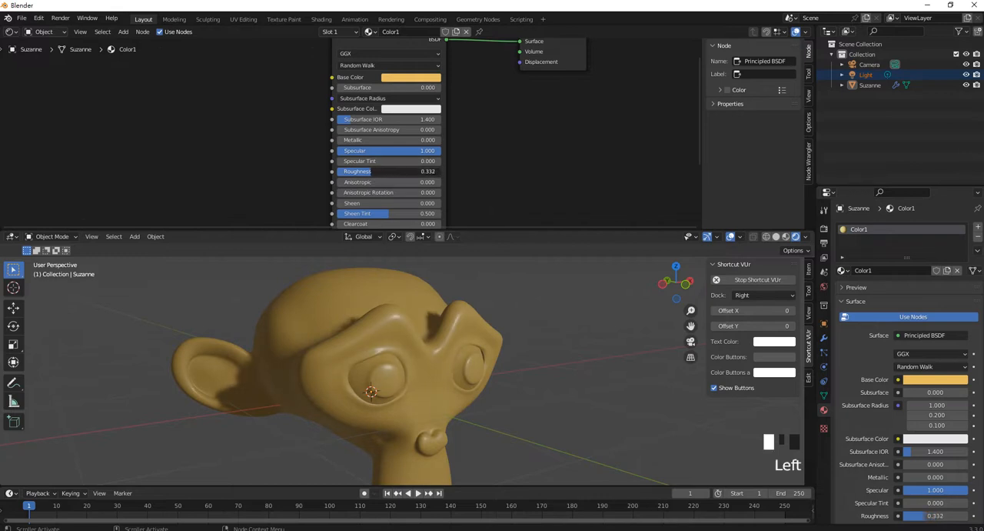
middle_drag(444, 329, 427, 341)
scroll(436, 341, up, 3)
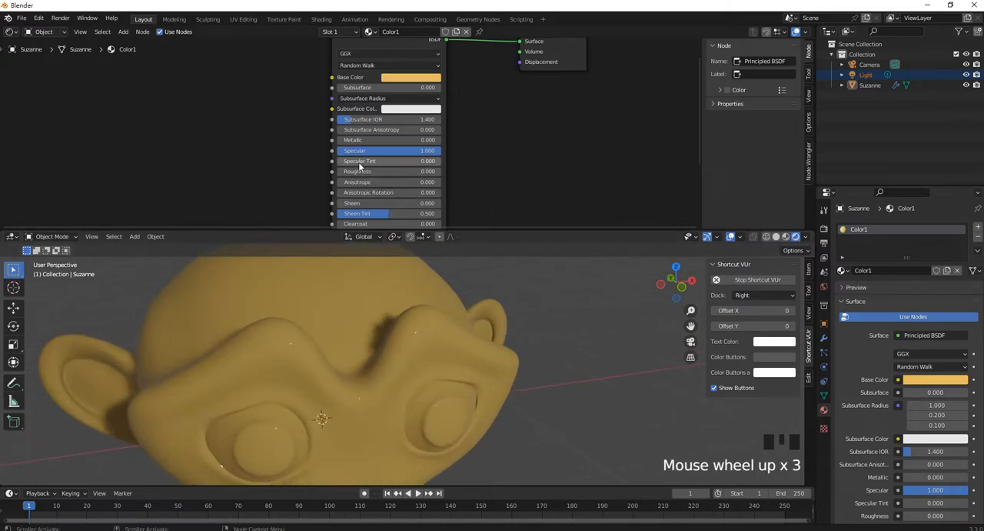
mouse_move(359, 171)
mouse_down()
mouse_move(419, 171)
mouse_move(349, 171)
mouse_move(387, 171)
mouse_move(368, 170)
mouse_up()
scroll(472, 328, up, 5)
middle_drag(473, 328, 434, 343)
- Give Color1 a gold metal look with Metallic 1.000, Specular 0.036 and Roughness 0.514
drag(407, 140, 513, 139)
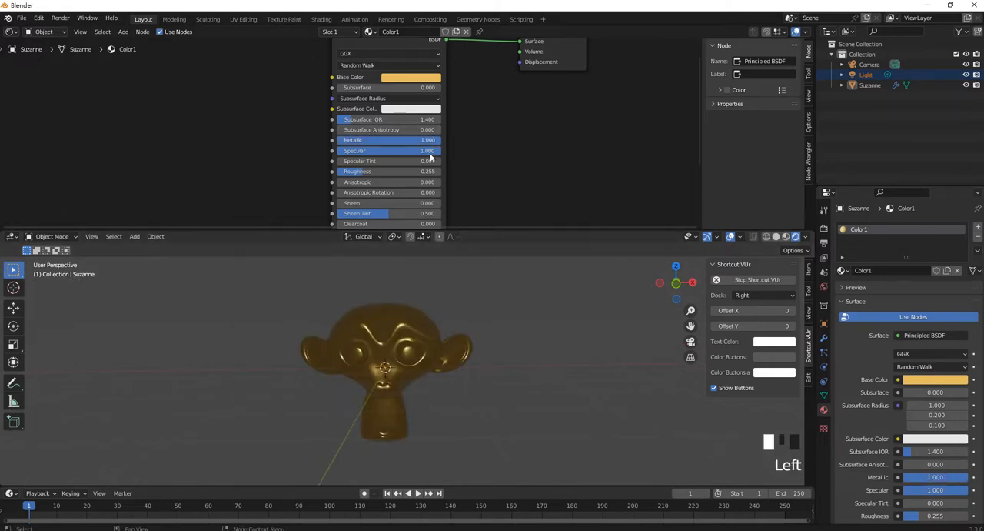
drag(409, 152, 396, 172)
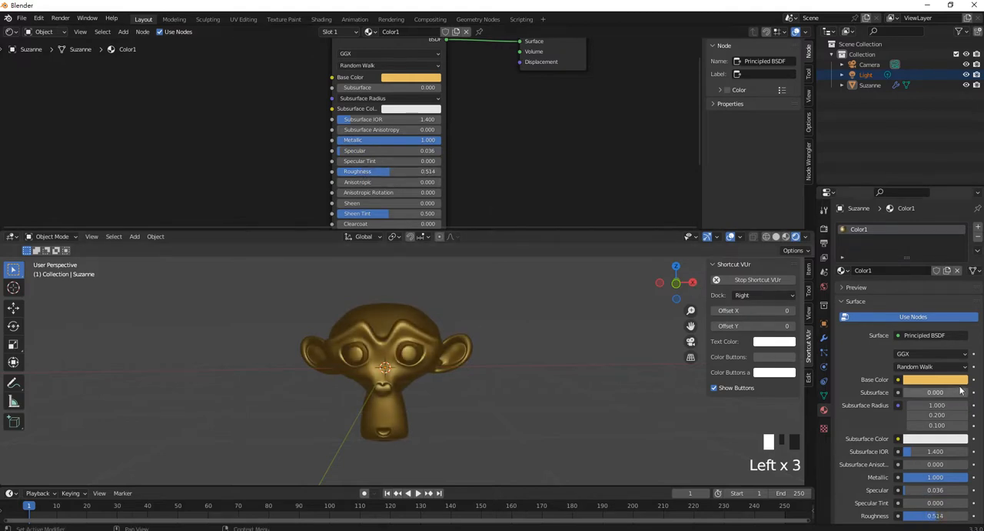
mouse_move(474, 362)
middle_down()
mouse_move(439, 384)
mouse_move(459, 363)
mouse_move(470, 368)
middle_up()
scroll(441, 386, up, 2)
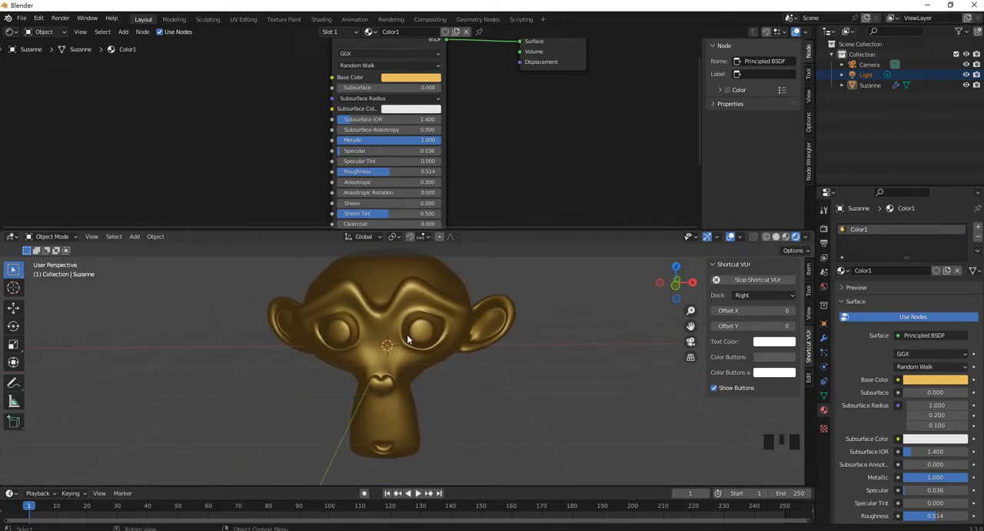
- Add a second material slot to the monkey head with a new material named Color2
click(978, 230)
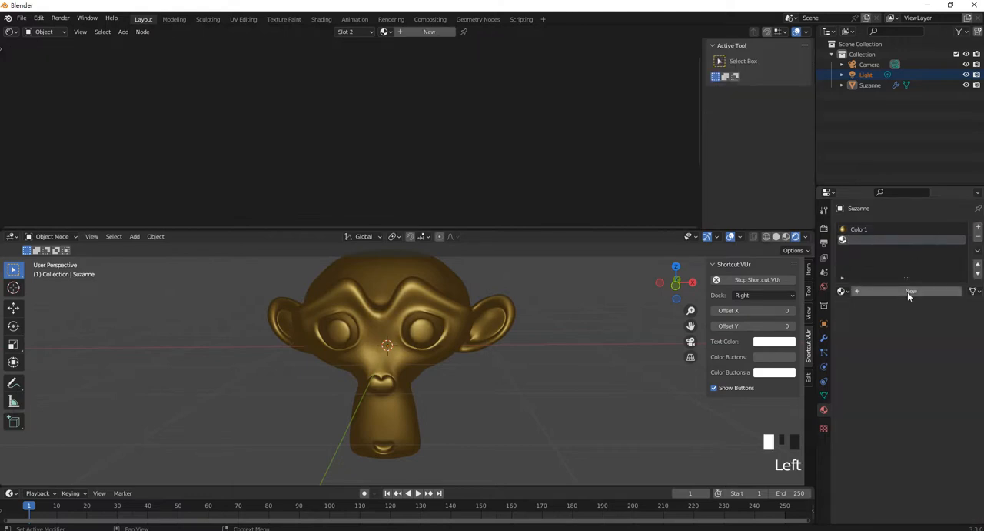
click(909, 292)
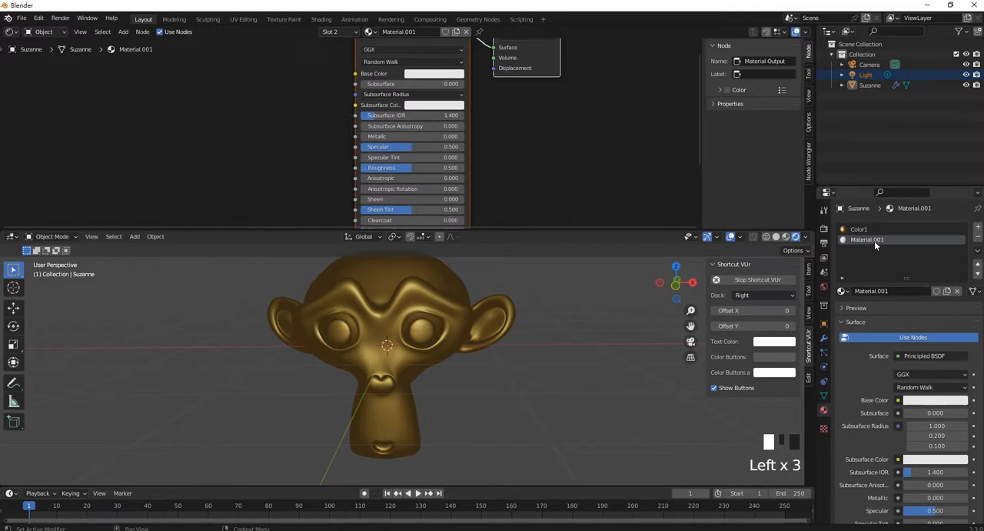
text(Color2)
key(Return)
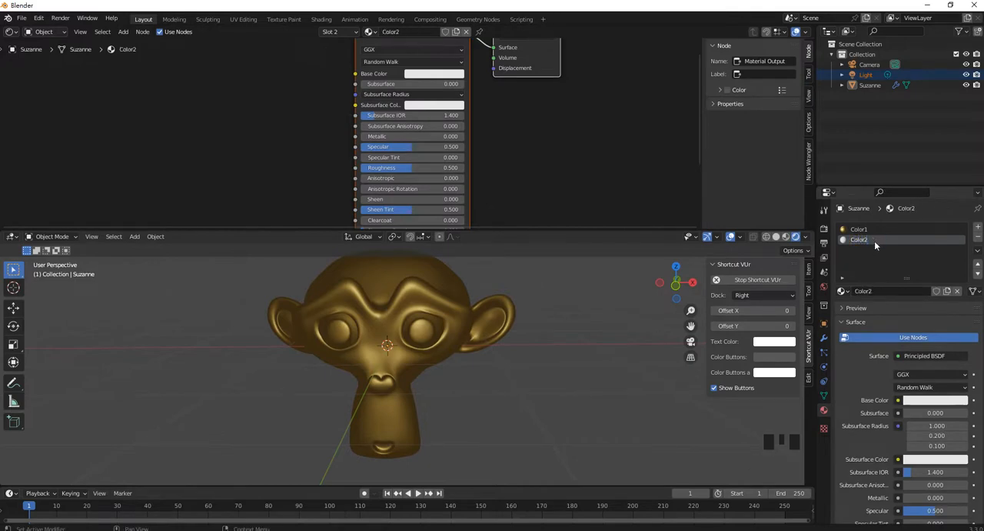
- Make Color2 a red metal with base color hue 0.996, saturation 1.000, value 0.800 and Metallic 1.000
middle_drag(512, 130, 522, 154)
click(450, 101)
drag(461, 148, 457, 174)
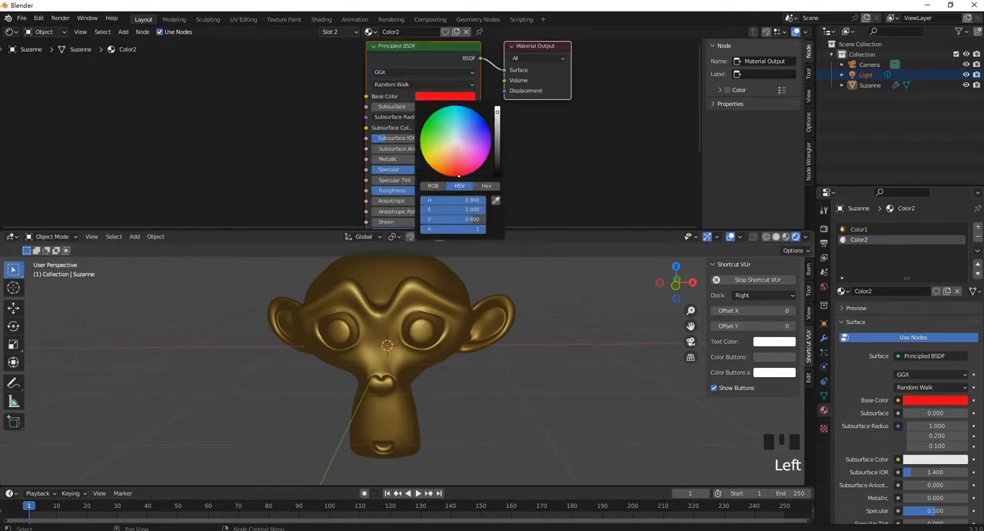
click(579, 149)
drag(391, 162, 475, 158)
mouse_move(532, 332)
middle_down()
mouse_move(524, 318)
mouse_move(542, 332)
middle_up()
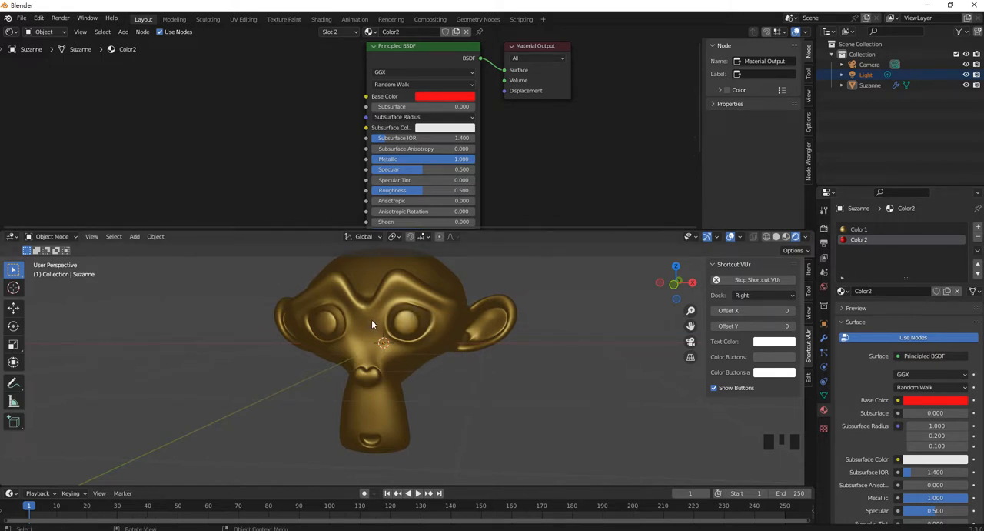
- Enter Edit Mode on the monkey head, clear the selection and switch to face selection
key(Tab)
scroll(418, 341, up, 7)
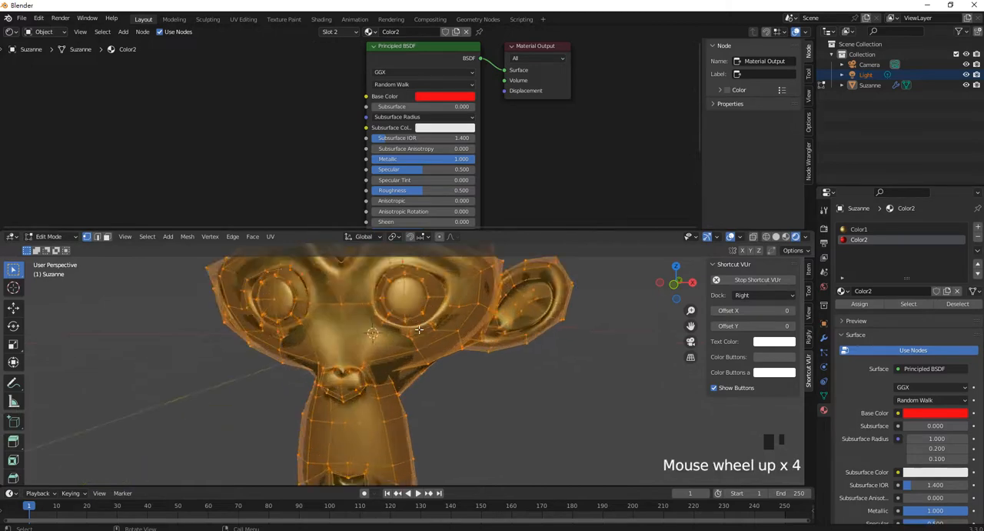
shift+middle_drag(393, 272, 393, 326)
click(393, 326)
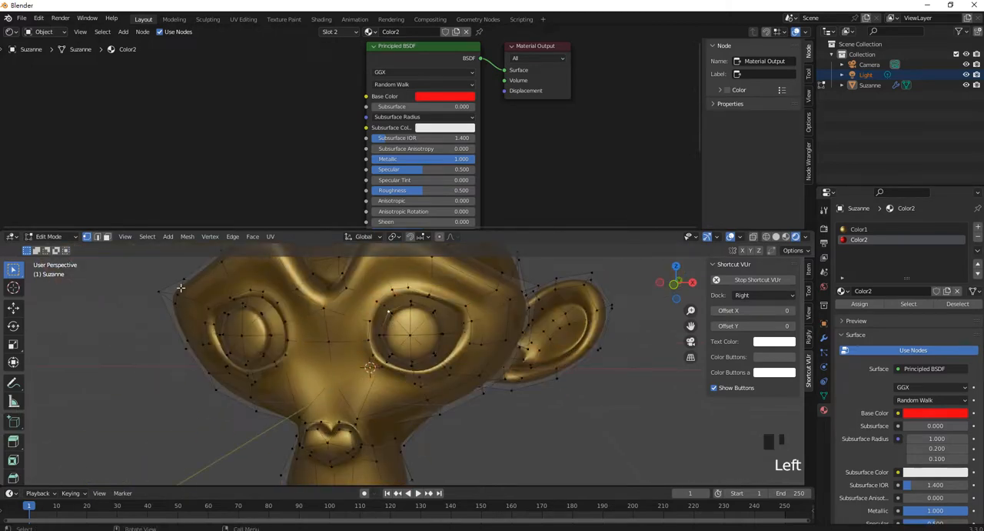
click(107, 240)
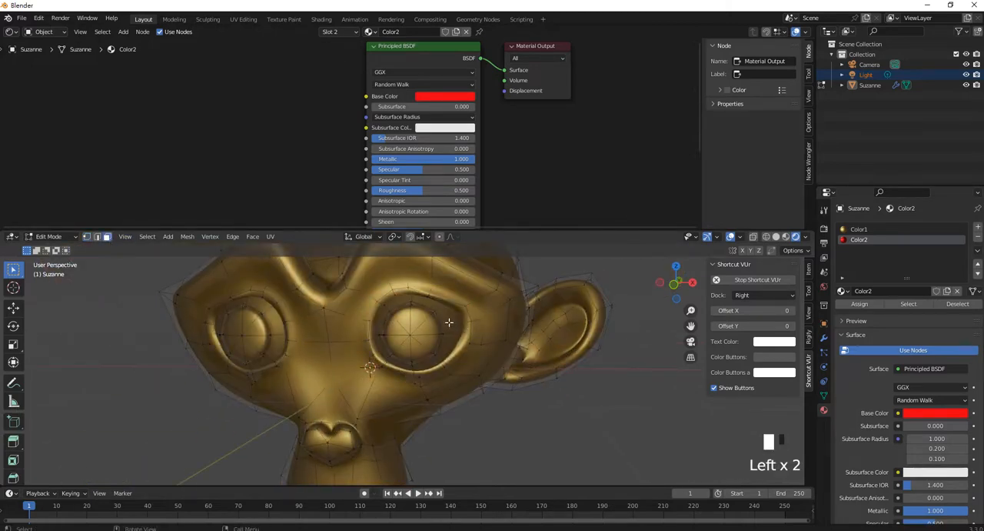
scroll(451, 323, up, 2)
- Select the ring of front faces on the eyeball at the head's positive X side
click(404, 300)
shift+click(419, 307)
shift+click(437, 311)
shift+click(423, 340)
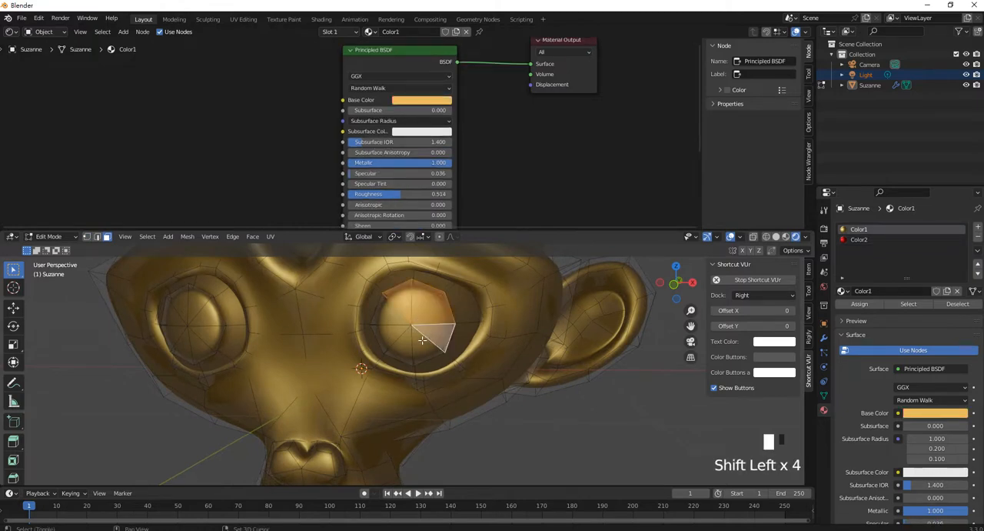
shift+click(414, 350)
shift+click(400, 352)
shift+click(388, 346)
shift+click(380, 331)
- Extend the selection with the side faces around the rim of the positive X eyeball
middle_drag(388, 339, 196, 351)
scroll(153, 322, up, 3)
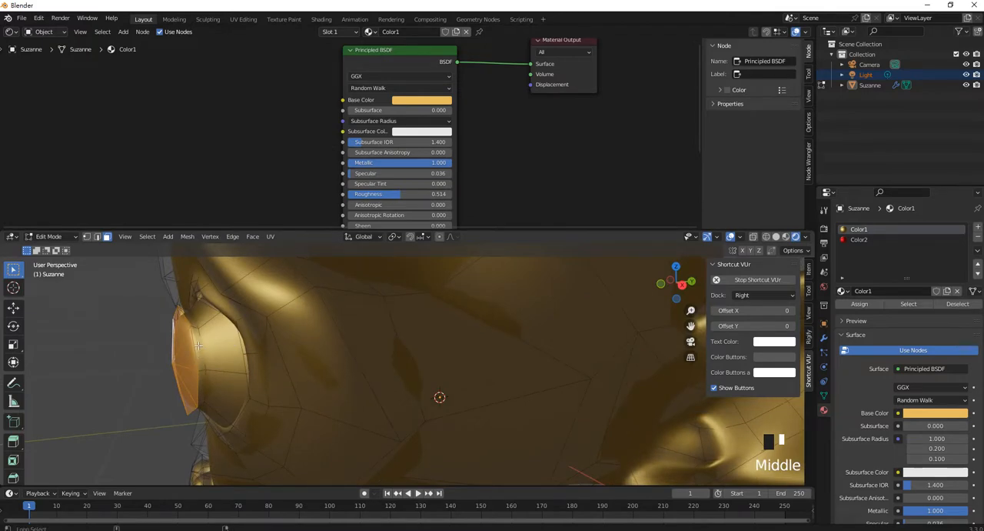
alt+shift+click(197, 346)
key(ctrl+z)
shift+click(204, 347)
shift+click(209, 349)
middle_drag(200, 383, 511, 365)
- Add the front faces of the eyeball on the head's negative X side to the selection
scroll(488, 341, up, 2)
shift+click(503, 313)
shift+click(457, 316)
scroll(518, 323, up, 2)
scroll(328, 336, up, 3)
scroll(499, 360, up, 2)
shift+click(297, 326)
shift+click(279, 298)
shift+click(257, 300)
shift+click(260, 346)
shift+click(262, 360)
shift+click(264, 373)
shift+click(292, 356)
- Add the remaining side faces of the negative X eyeball so both eyeballs are fully selected
middle_drag(292, 355, 248, 361)
scroll(353, 290, up, 2)
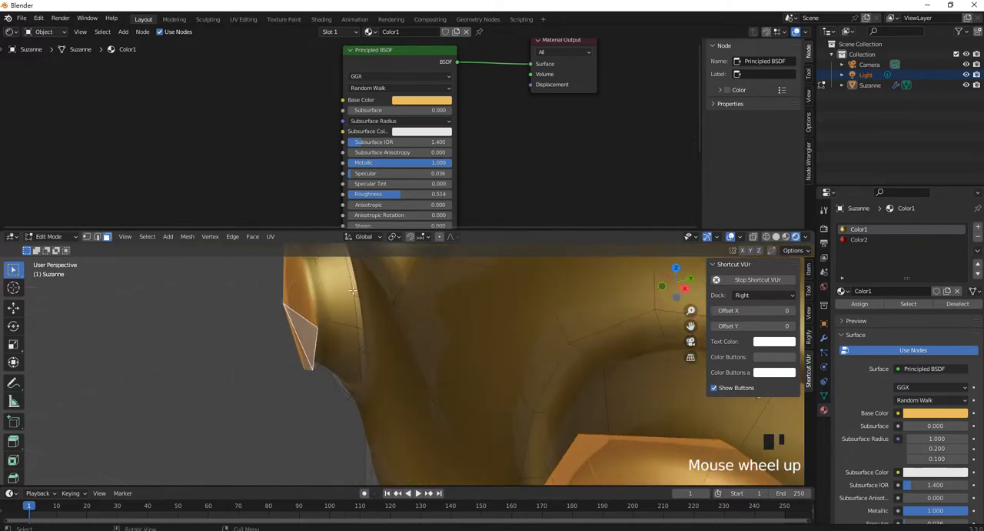
shift+middle_drag(315, 277, 337, 318)
shift+click(337, 318)
shift+click(361, 429)
middle_drag(361, 430, 363, 323)
shift+click(358, 409)
shift+click(410, 331)
shift+click(411, 331)
shift+click(413, 332)
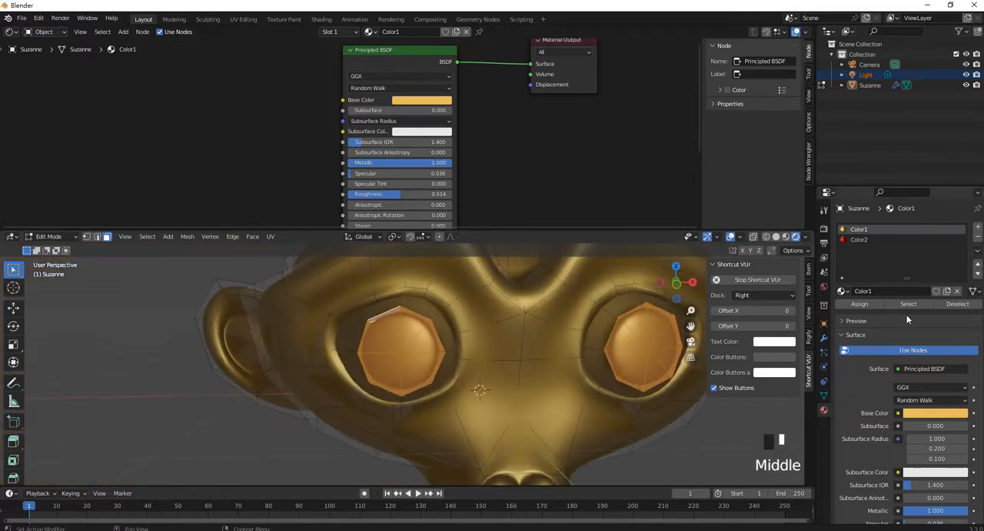
- Assign Color2 to the selected faces of both eyeballs
click(865, 242)
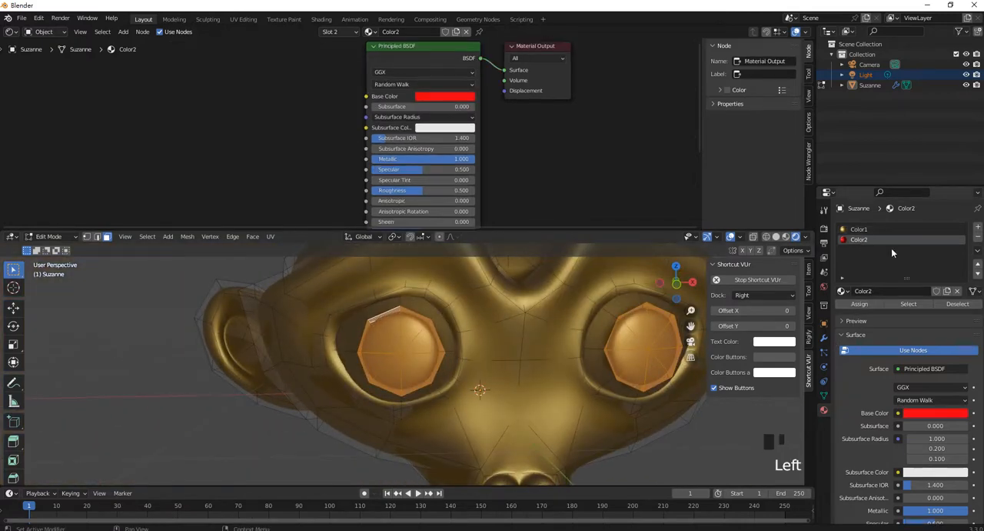
click(865, 305)
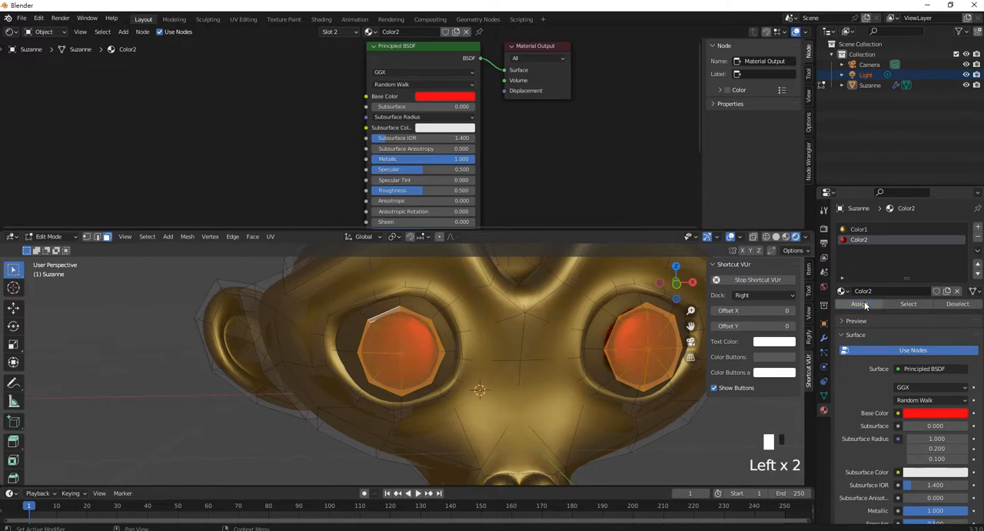
scroll(431, 346, down, 3)
shift+middle_drag(431, 346, 496, 309)
scroll(493, 343, up, 3)
- Add a third material slot to the monkey head with a new material named Color3
click(978, 228)
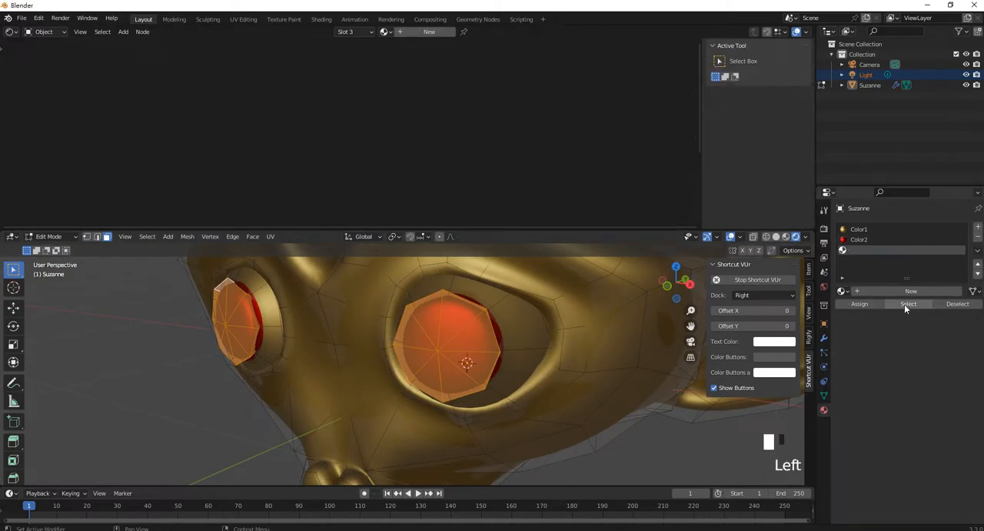
click(897, 290)
double_click(882, 249)
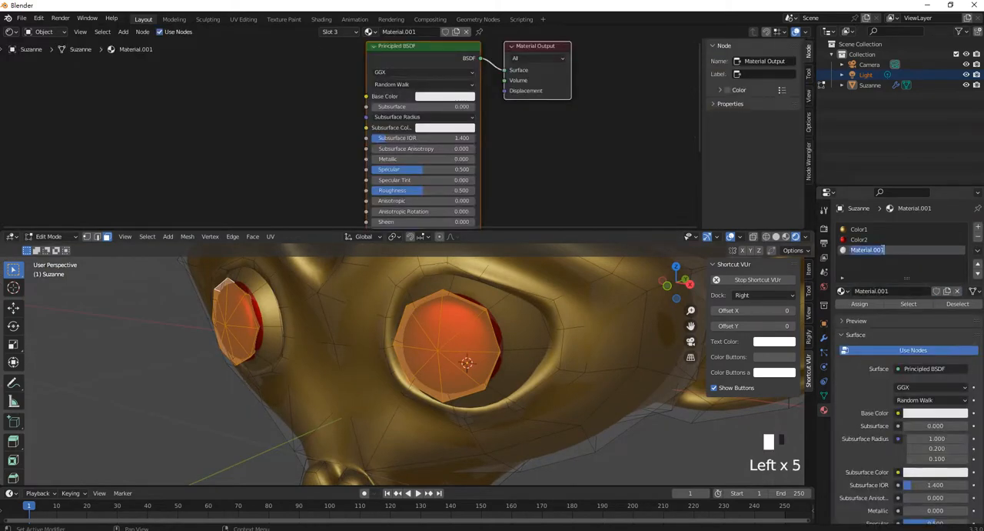
text(C)
key(BackSpace)
key(BackSpace)
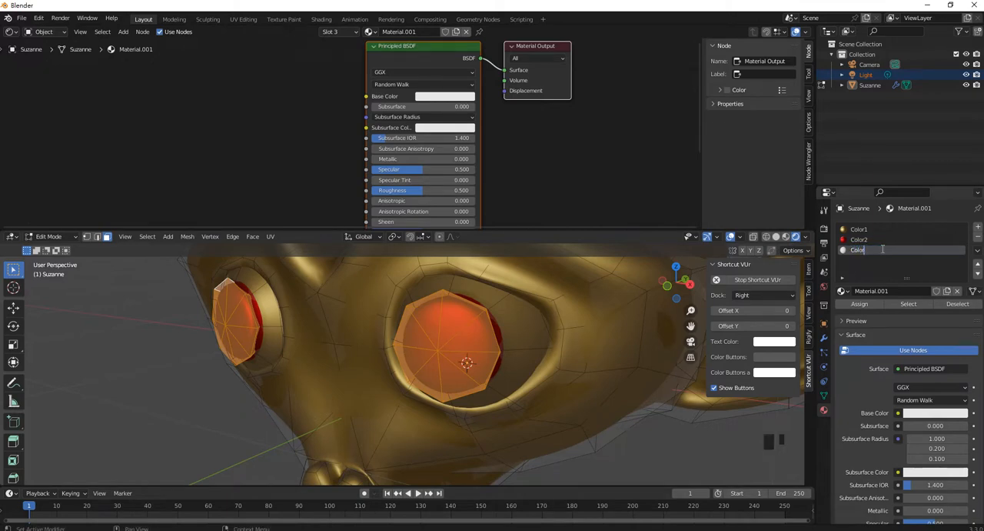
text(olor3)
key(Return)
- Select the eye socket faces surrounding the eyeball on the head's positive X side
click(486, 303)
shift+click(526, 331)
shift+click(516, 358)
middle_drag(484, 393, 438, 388)
shift+click(431, 373)
shift+click(411, 332)
shift+click(414, 314)
shift+click(433, 287)
- Add the eye socket faces surrounding the negative X eyeball to the selection
shift+click(228, 312)
shift+click(220, 350)
shift+click(175, 389)
shift+click(142, 394)
shift+click(106, 355)
middle_drag(100, 327, 176, 339)
shift+click(129, 323)
shift+click(177, 316)
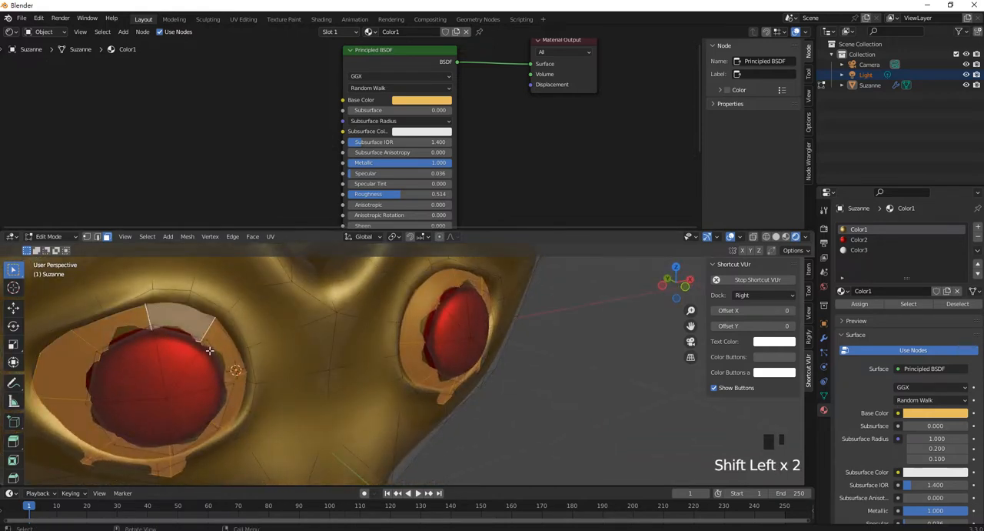
- Assign Color3 to the selected eye socket faces and return to Object Mode
click(859, 250)
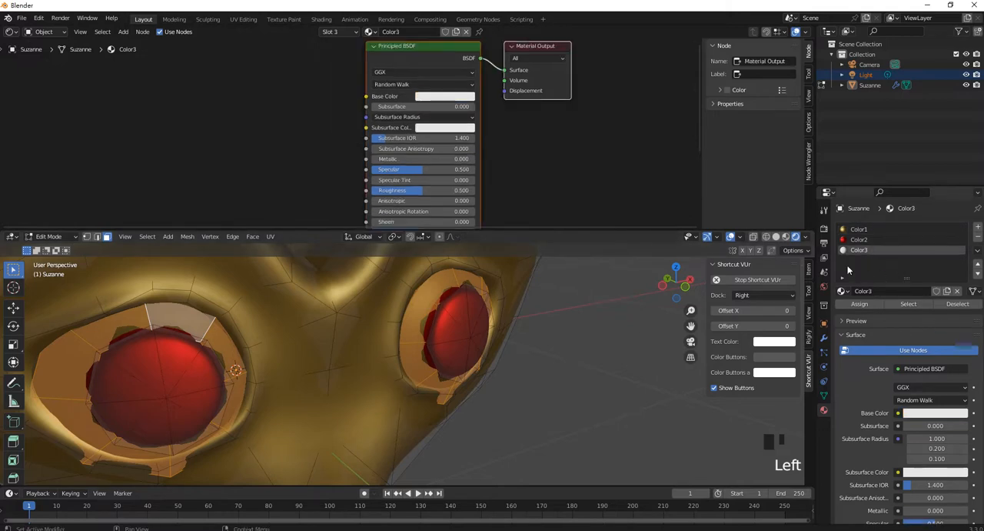
click(859, 304)
middle_drag(462, 361, 484, 320)
scroll(508, 339, up, 3)
scroll(485, 320, up, 1)
scroll(485, 320, down, 3)
middle_drag(430, 376, 390, 360)
key(Tab)
scroll(413, 347, up, 1)
scroll(439, 352, down, 3)
- Duplicate the monkey head and move the copy along the X axis until it stands beside the original
click(422, 342)
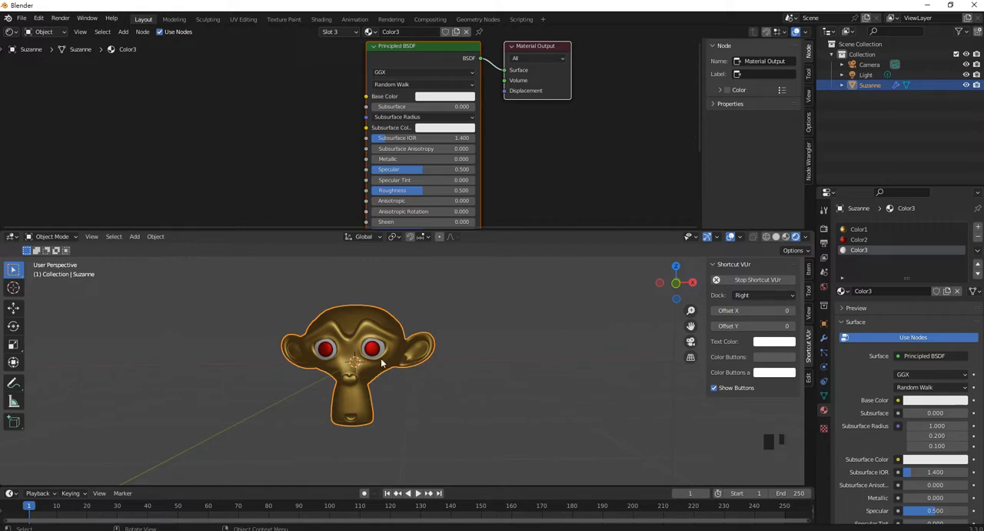
key(shift+d)
right_click(483, 370)
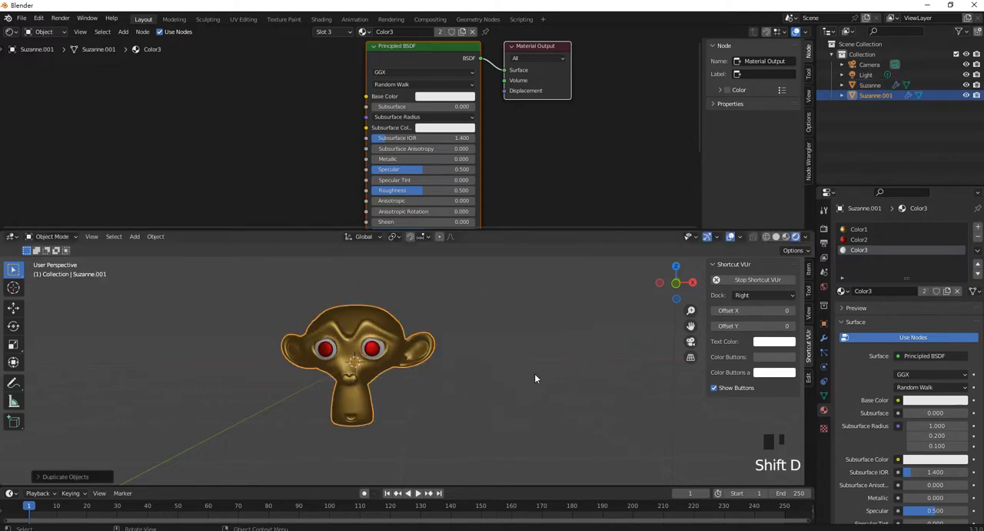
key(g)
key(x)
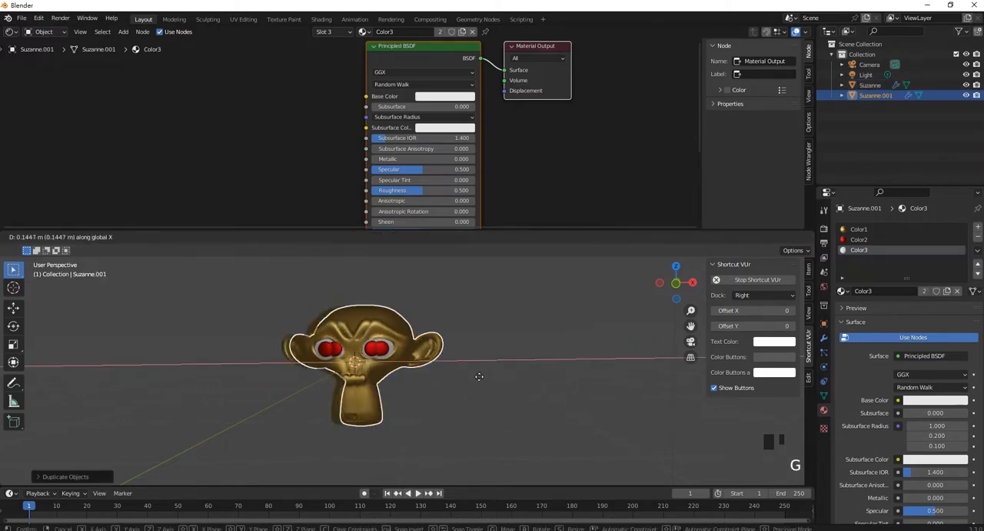
click(646, 378)
shift+middle_drag(639, 374, 494, 383)
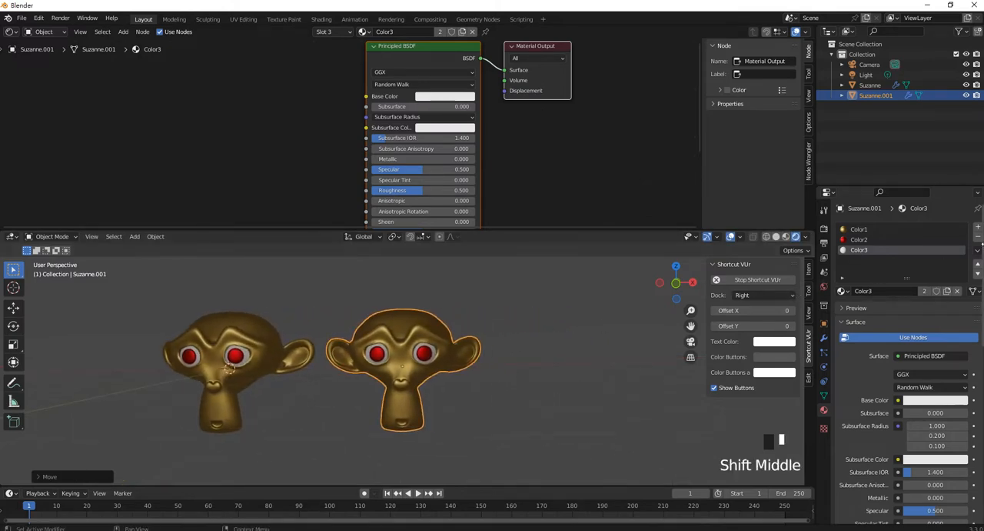
- Rename the duplicated monkey head object as Suzanne2
click(858, 229)
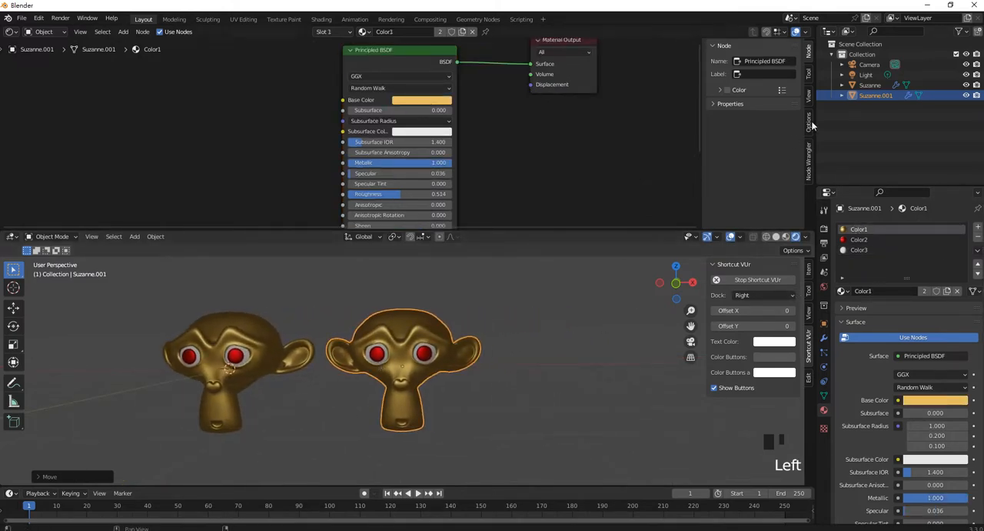
click(883, 97)
double_click(882, 95)
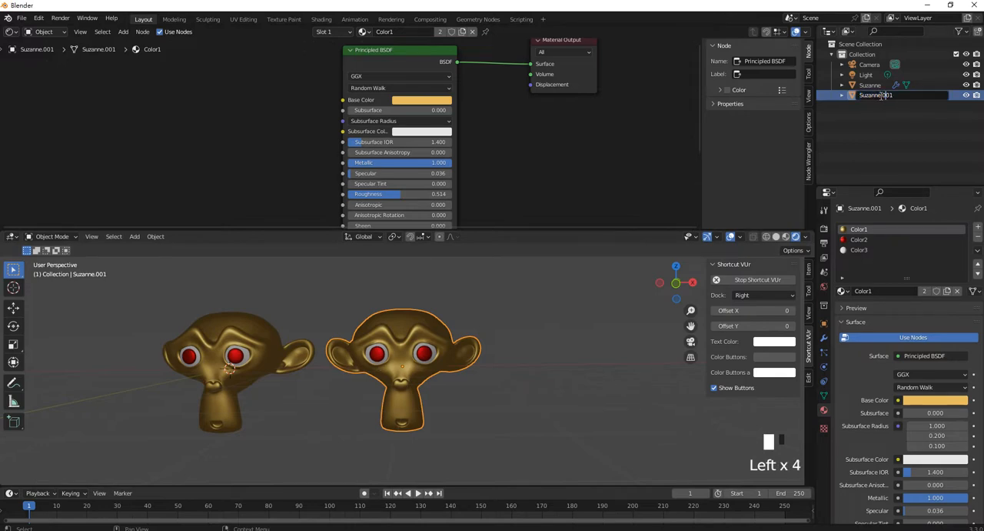
drag(883, 96, 921, 94)
text(2)
key(Return)
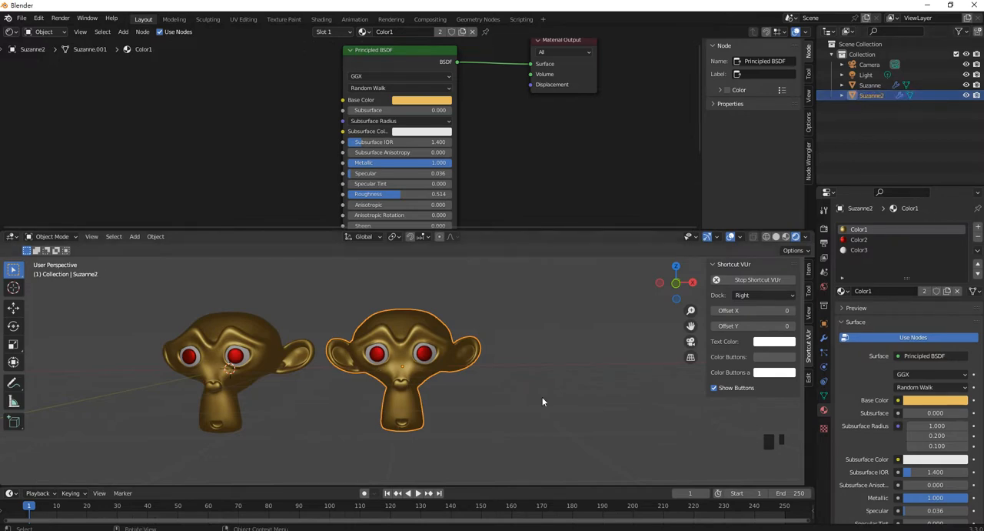
- Remove all the material slots from Suzanne2
click(977, 241)
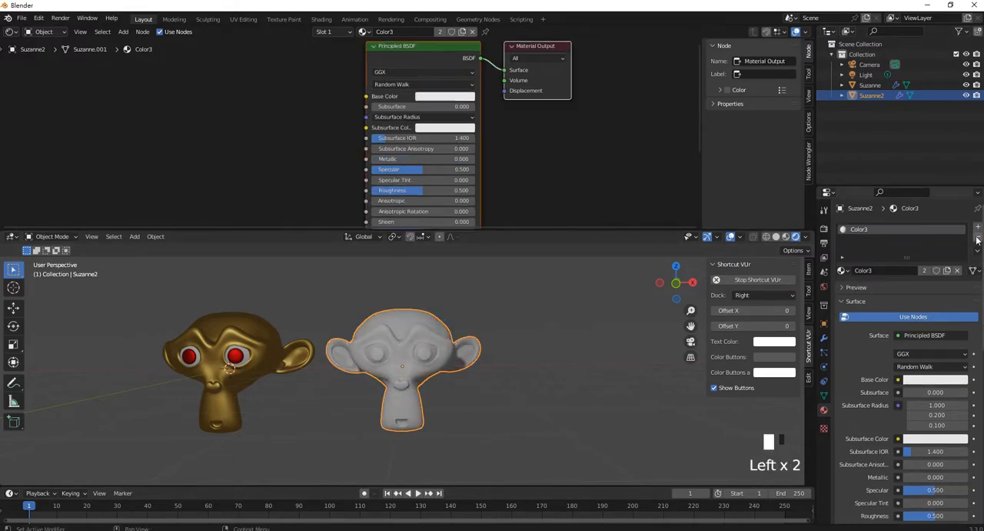
click(977, 241)
click(582, 415)
click(425, 329)
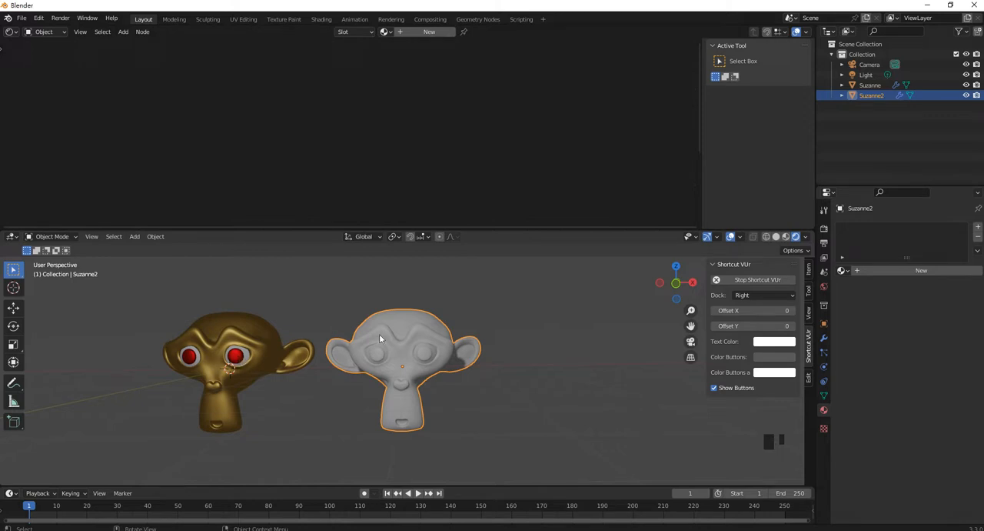
- Select Suzanne2 and give it the existing Color1 material
click(511, 372)
click(424, 330)
drag(843, 271, 871, 292)
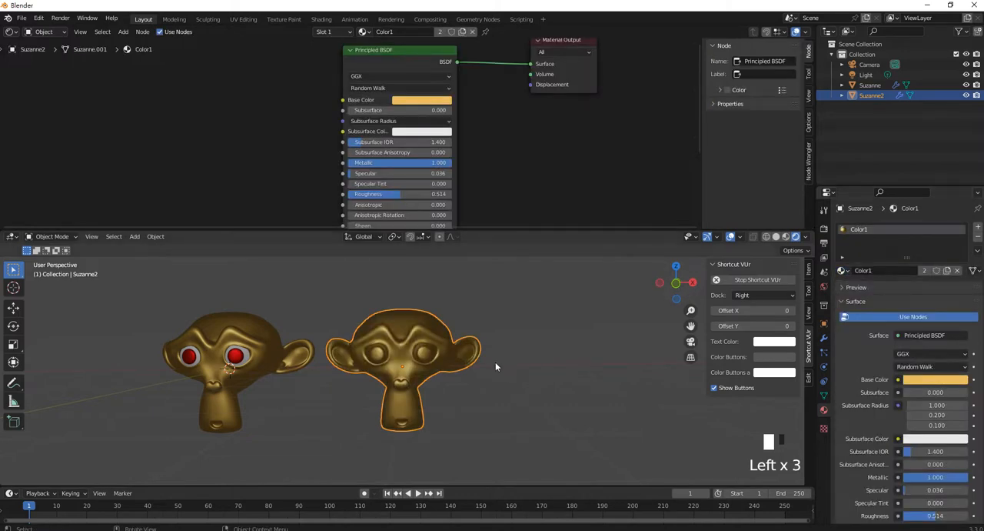
- Add a second material slot to Suzanne2 and fill it with the existing Color2 material
click(979, 230)
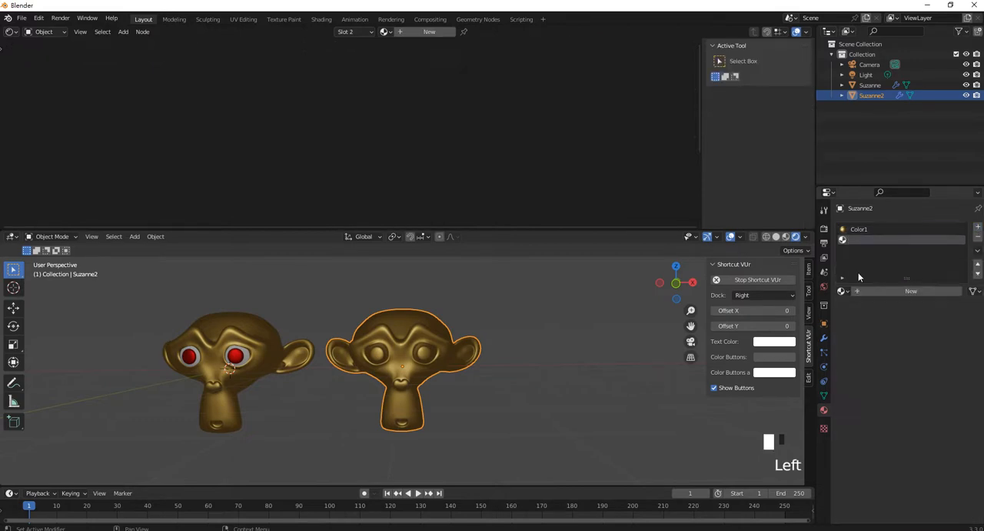
click(843, 291)
click(862, 316)
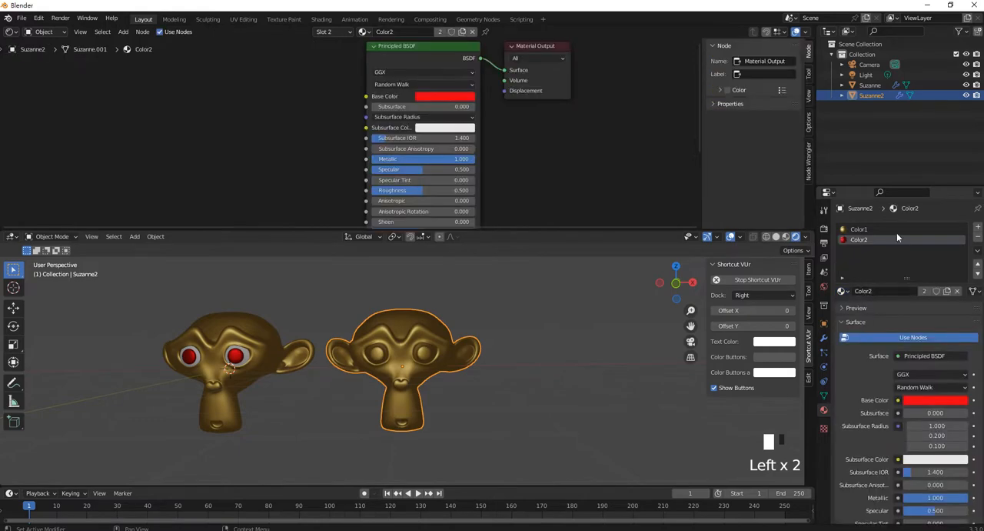
- Enter Edit Mode on Suzanne2 and select the narrow faces along the upper edge of the mouth
scroll(380, 401, up, 4)
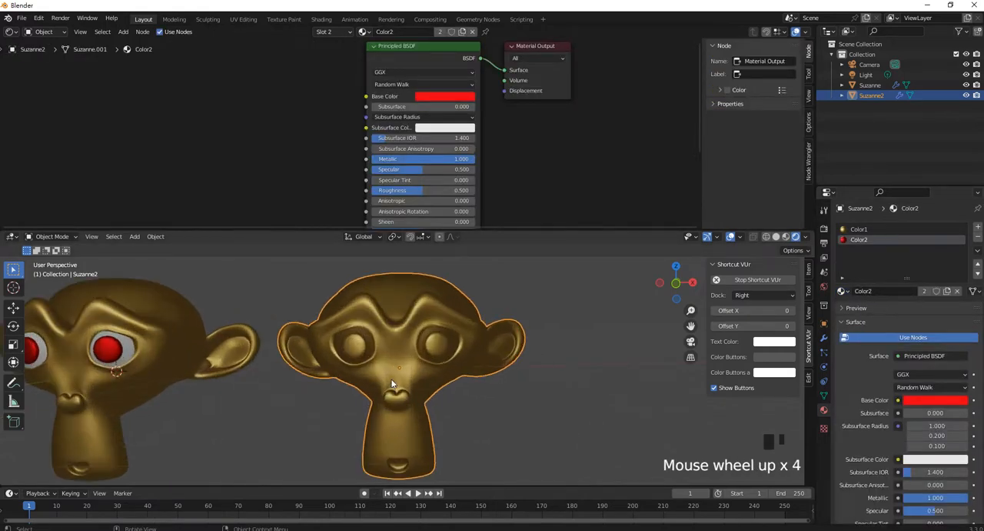
scroll(400, 410, up, 1)
shift+middle_drag(418, 411, 518, 333)
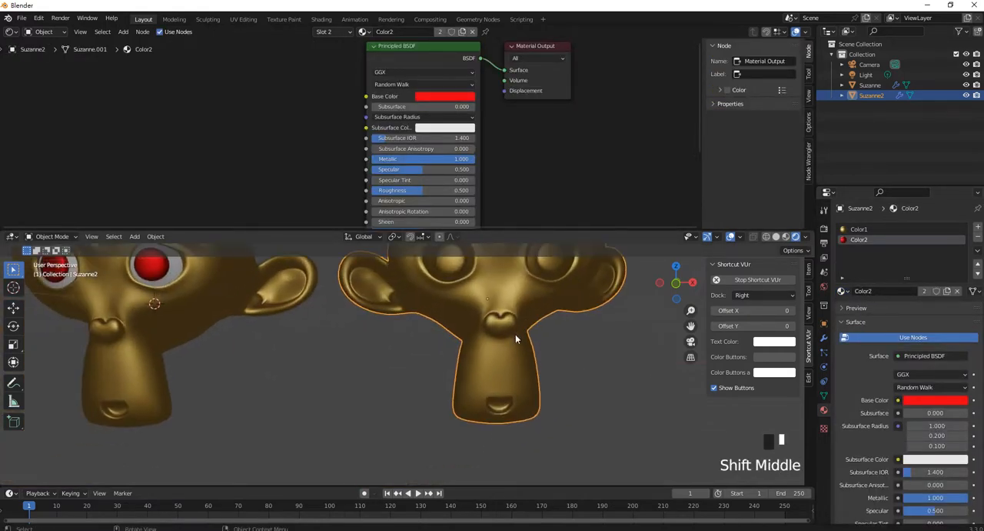
key(Tab)
scroll(526, 327, up, 1)
scroll(526, 327, up, 2)
scroll(437, 333, down, 3)
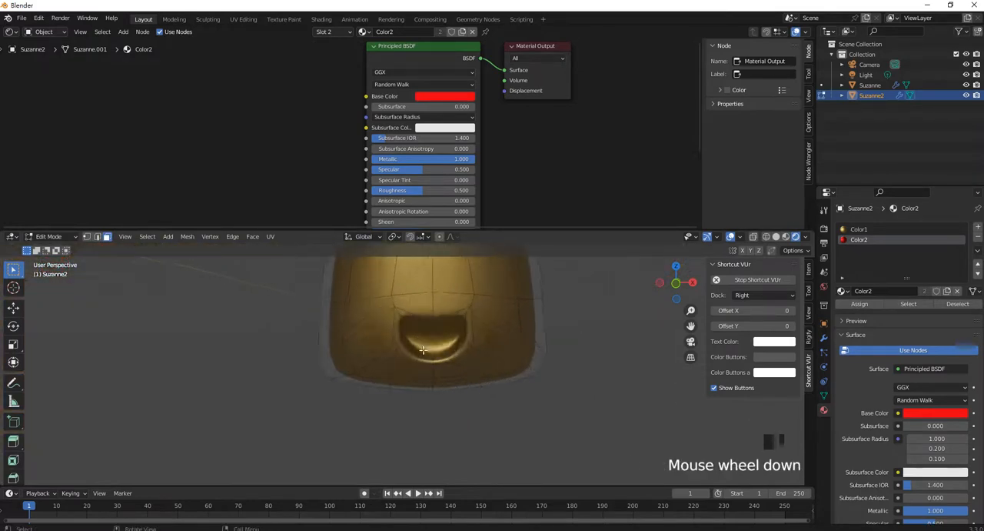
scroll(436, 333, up, 5)
click(432, 290)
click(447, 294)
shift+click(468, 290)
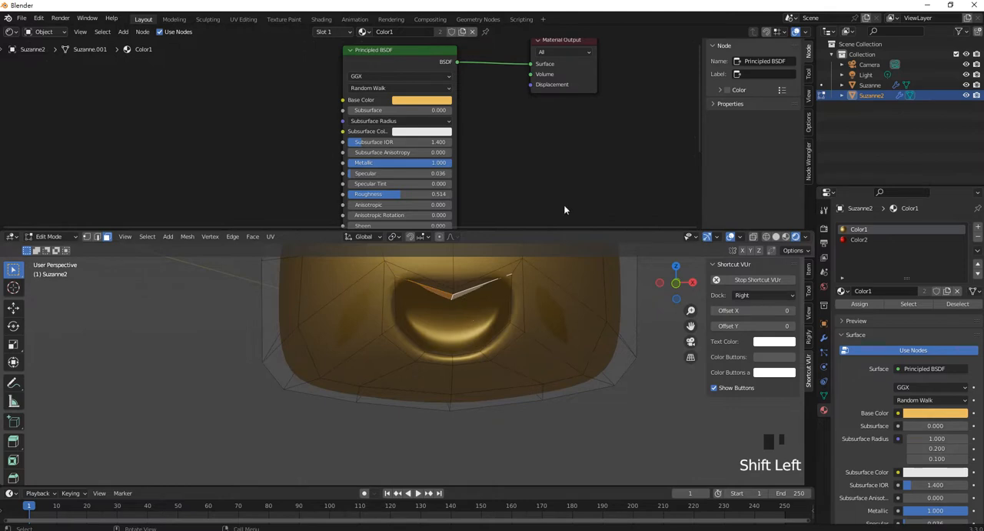
- Show the mesh as wireframe and extend the selection to all the inner faces of Suzanne2's mouth
click(754, 236)
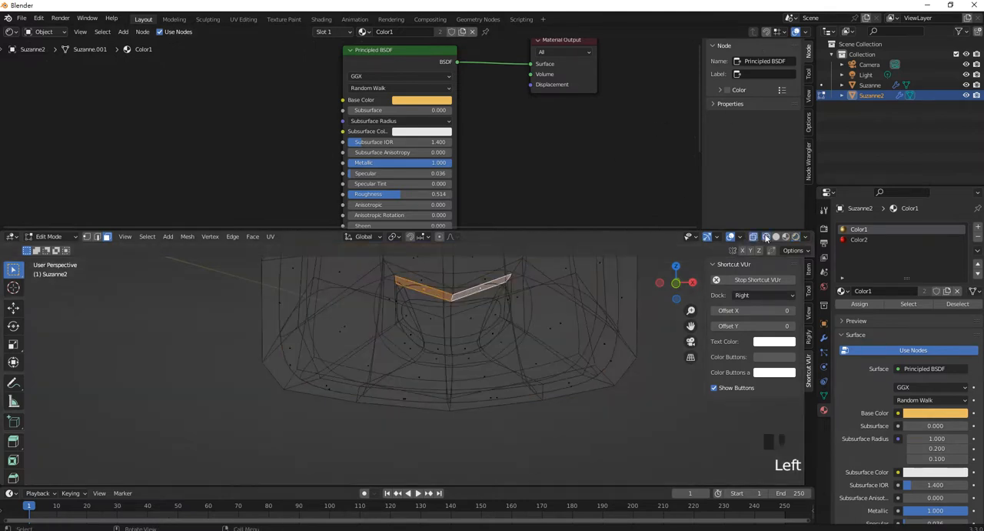
middle_drag(429, 316, 485, 319)
shift+click(404, 306)
key(ctrl+z)
shift+click(437, 318)
shift+click(437, 318)
shift+click(442, 349)
scroll(466, 349, up, 5)
shift+click(473, 338)
shift+click(426, 288)
shift+middle_drag(426, 288, 428, 339)
shift+click(416, 332)
shift+click(357, 295)
middle_drag(357, 295, 555, 347)
shift+click(531, 343)
shift+click(549, 326)
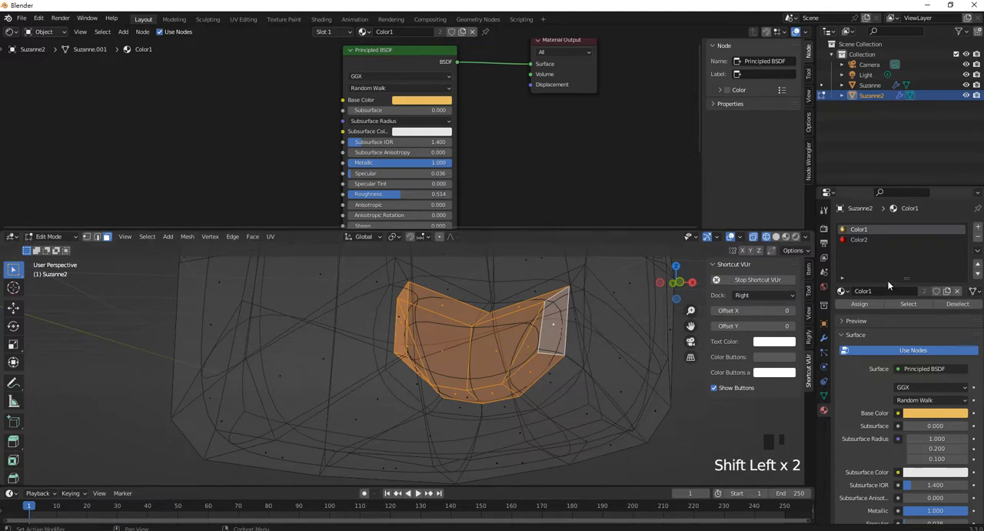
- Assign Color2 to the selected mouth faces, restore the rendered shading and return to Object Mode
click(865, 241)
click(858, 323)
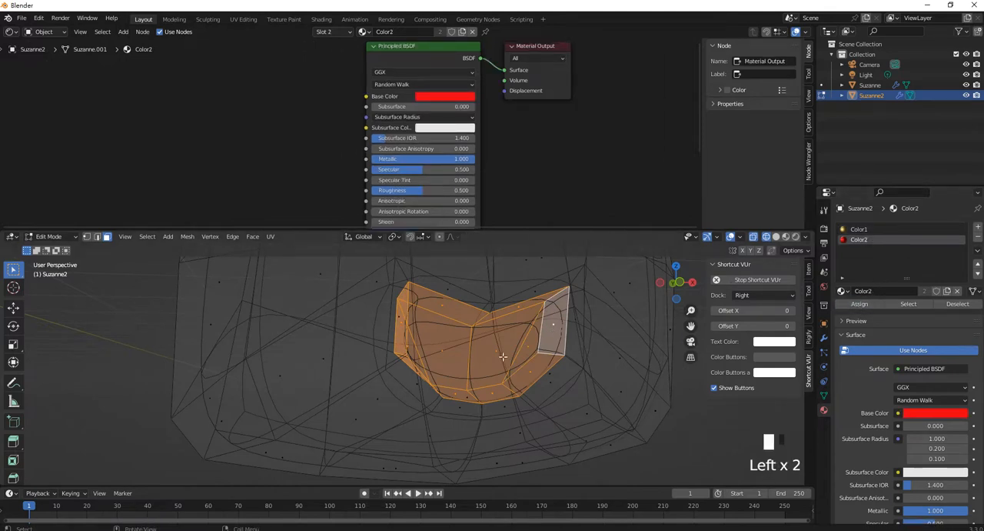
scroll(498, 351, down, 2)
middle_drag(499, 354, 554, 338)
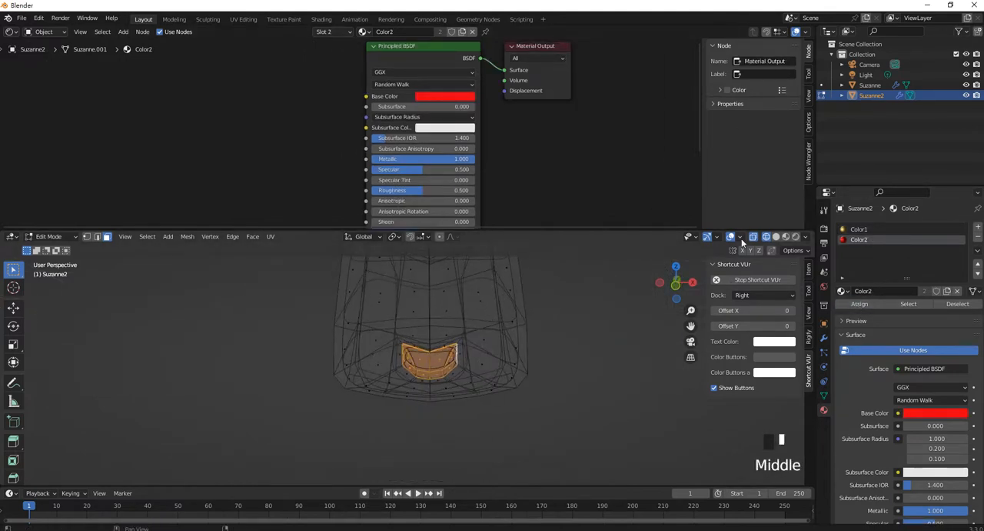
click(775, 236)
scroll(511, 386, down, 1)
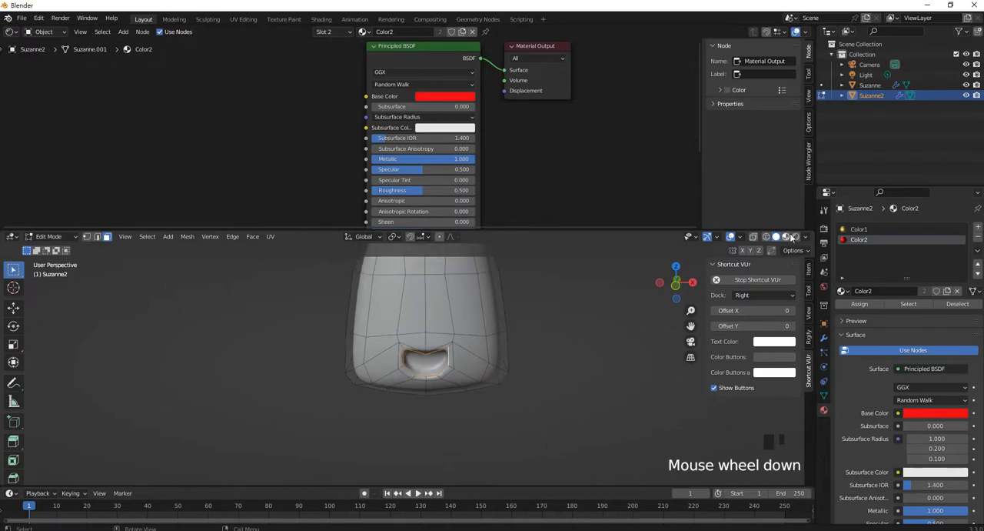
click(796, 236)
scroll(488, 352, down, 3)
shift+middle_drag(488, 352, 477, 381)
scroll(523, 405, down, 3)
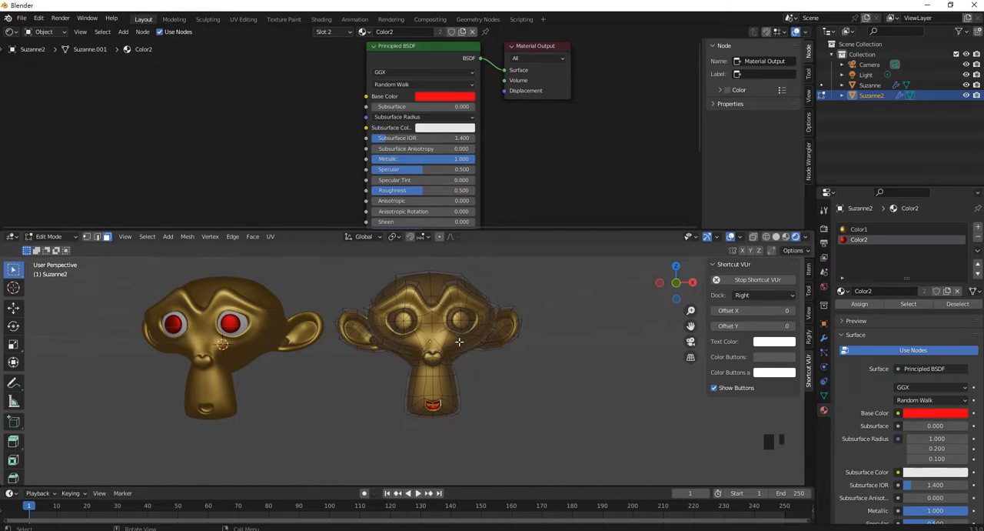
key(Tab)
shift+middle_drag(483, 348, 577, 345)
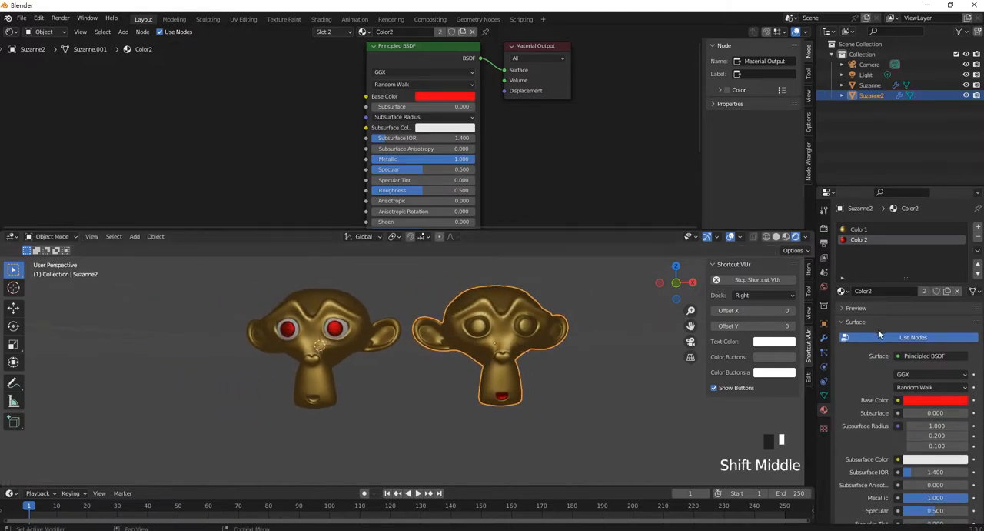
click(846, 293)
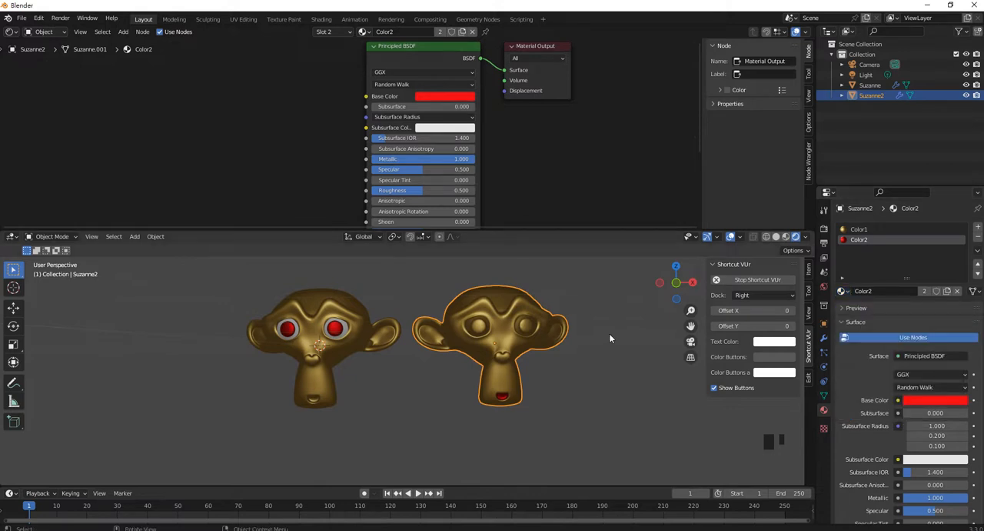
middle_drag(583, 334, 568, 343)
click(520, 329)
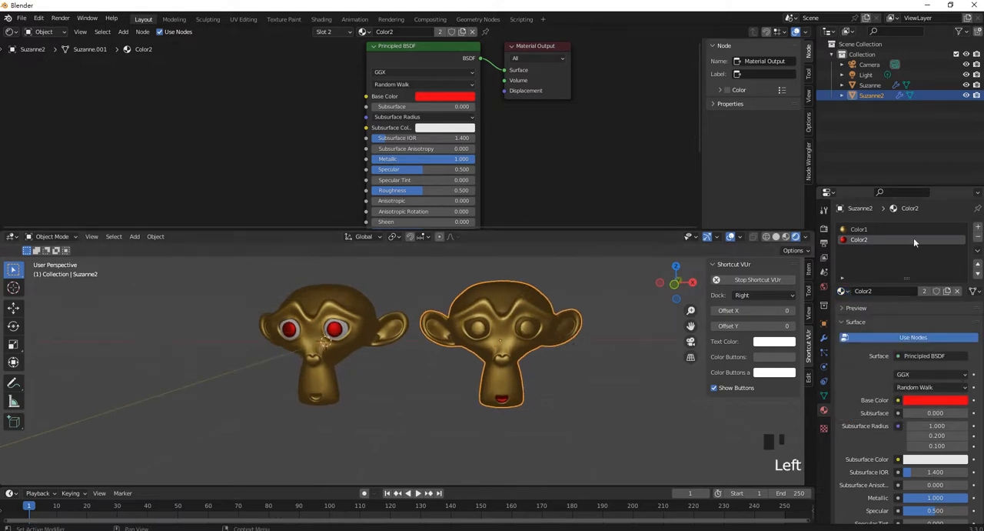
click(877, 230)
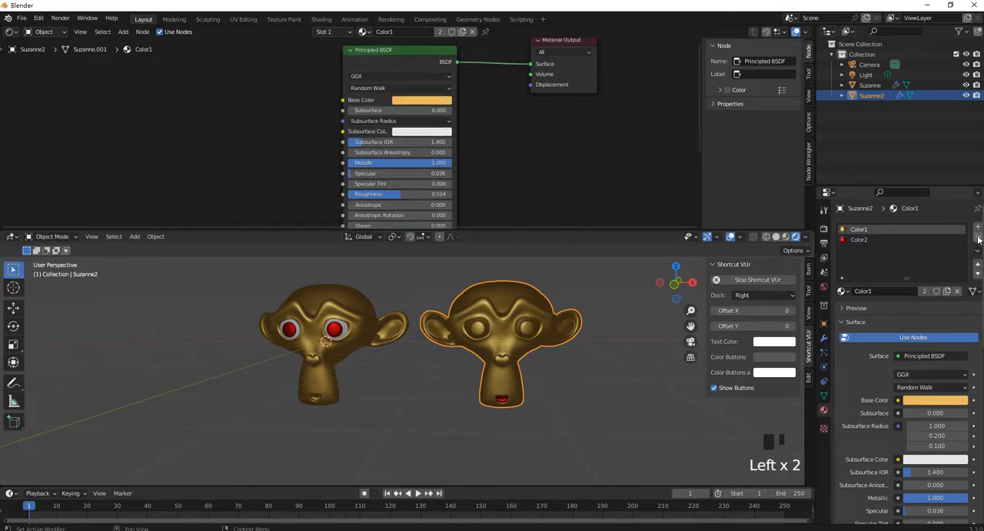
- Duplicate Suzanne2 and move the copy about 2.9 m along the X axis, beside the other heads
scroll(543, 349, down, 3)
shift+middle_drag(543, 350, 476, 358)
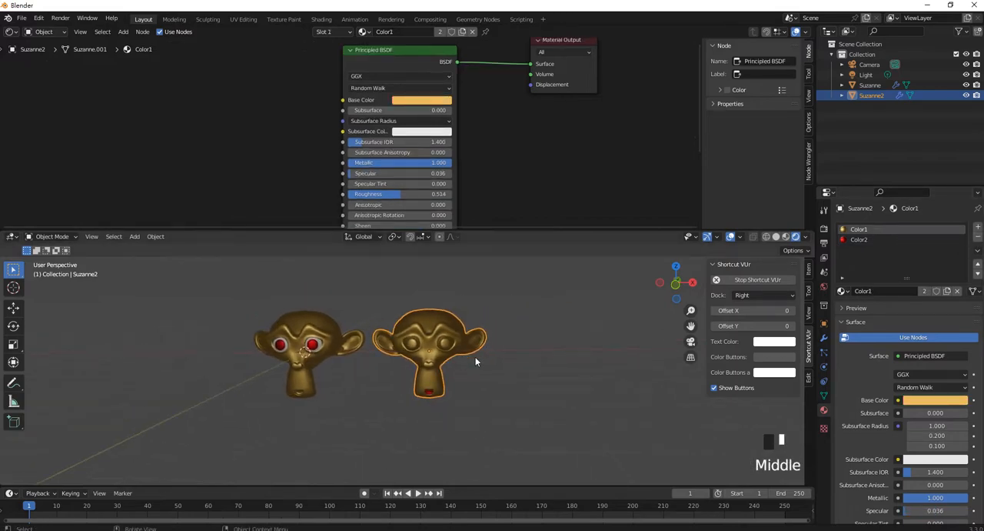
key(shift+d)
right_click(502, 356)
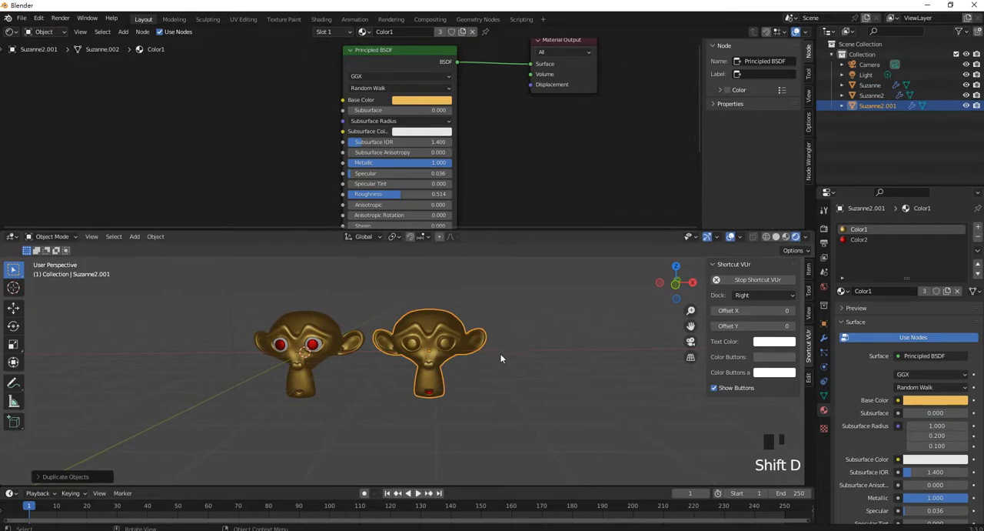
key(g)
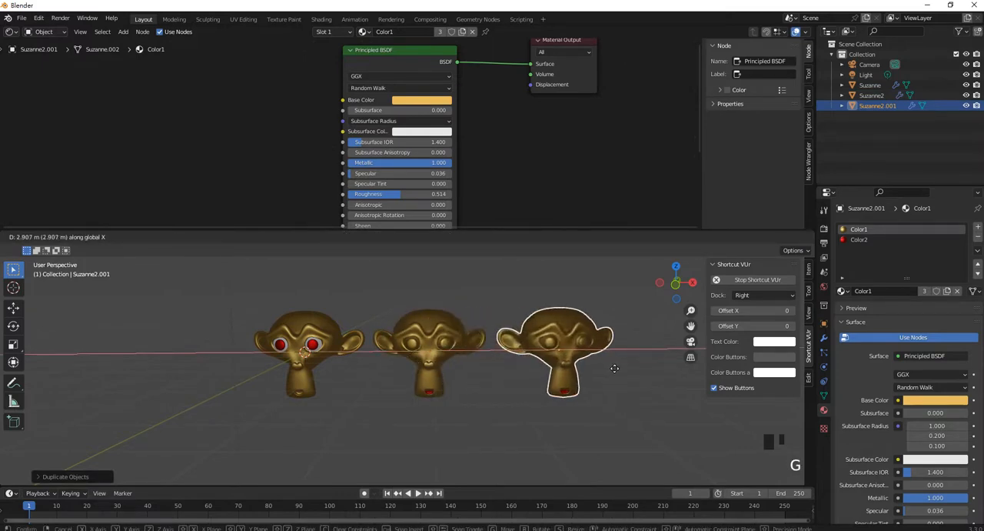
click(612, 367)
- Remove both material slots, Color1 and Color2, from the new duplicate head
click(978, 239)
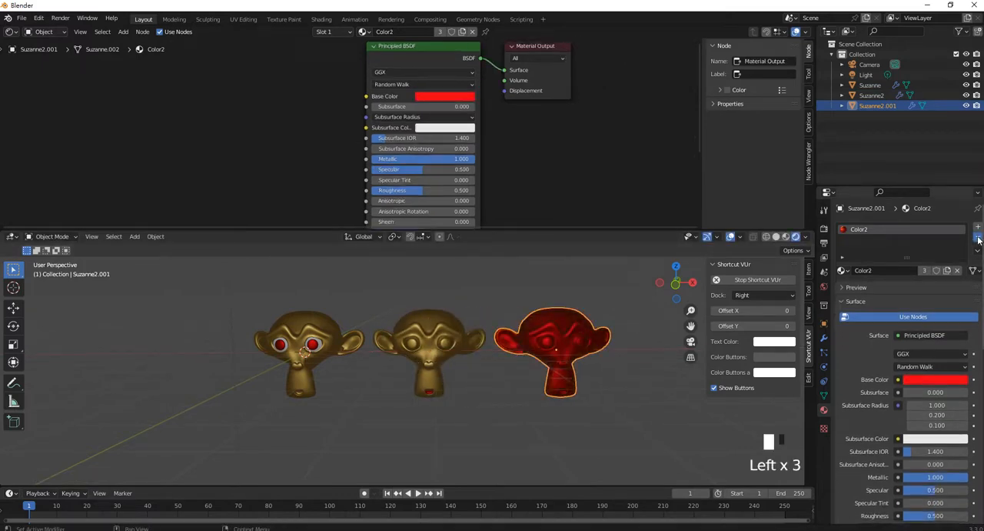
click(978, 239)
middle_drag(583, 399, 593, 402)
double_click(604, 415)
- Link the materials of the original Suzanne to the new duplicate head, with Suzanne as the active object
click(593, 335)
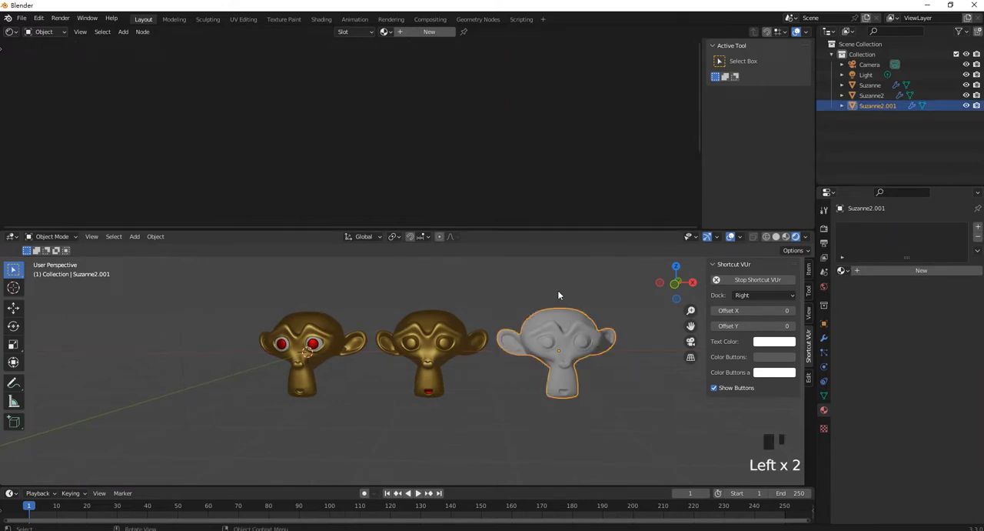
shift+click(333, 337)
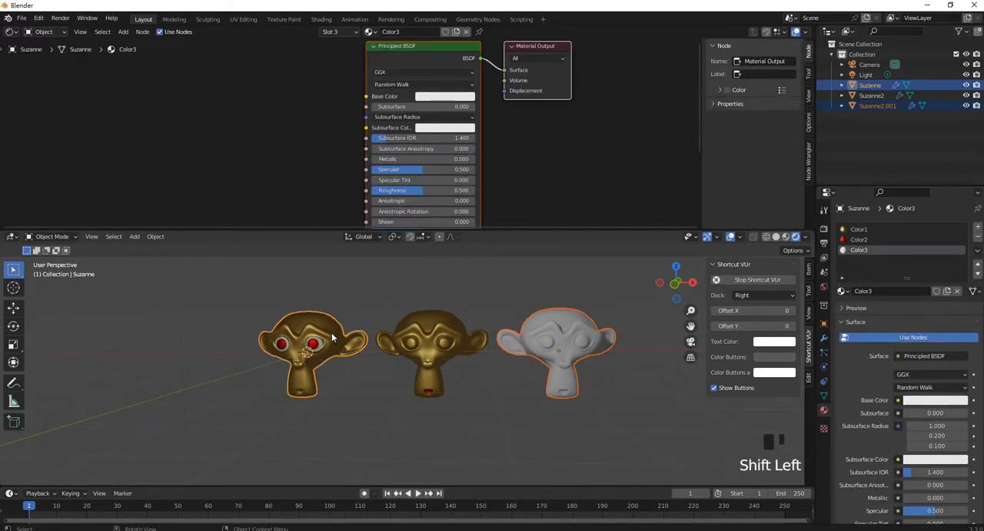
key(ctrl+l)
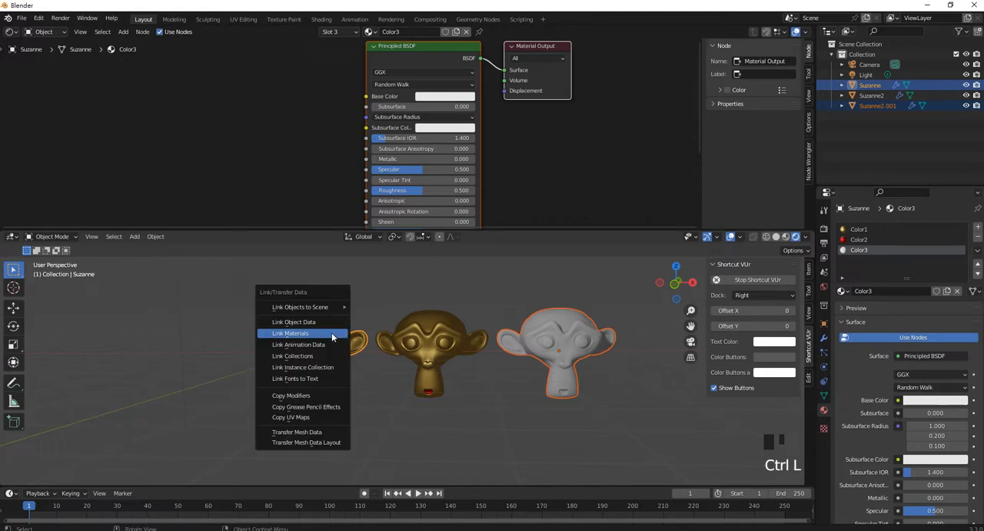
click(331, 332)
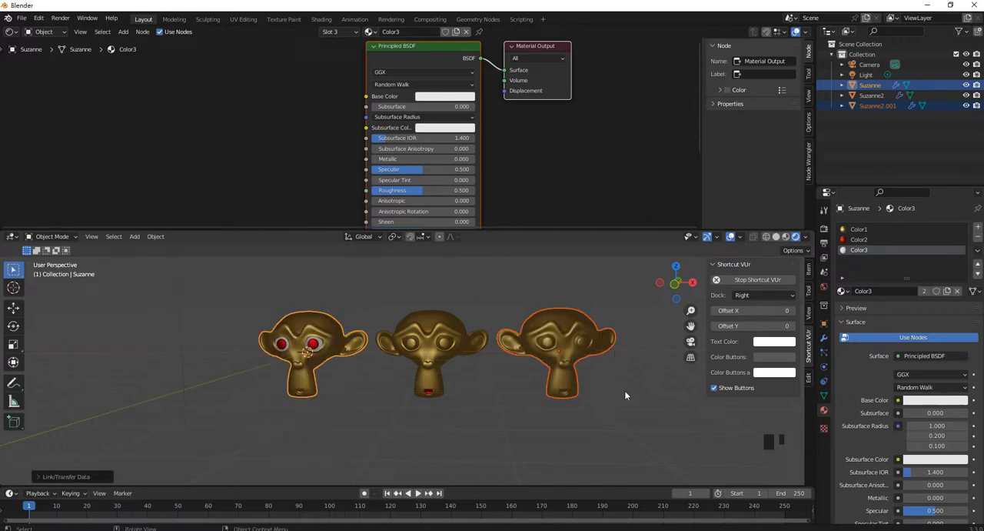
- Select only the new duplicate head and rename it as Suzanne3
click(604, 333)
click(552, 328)
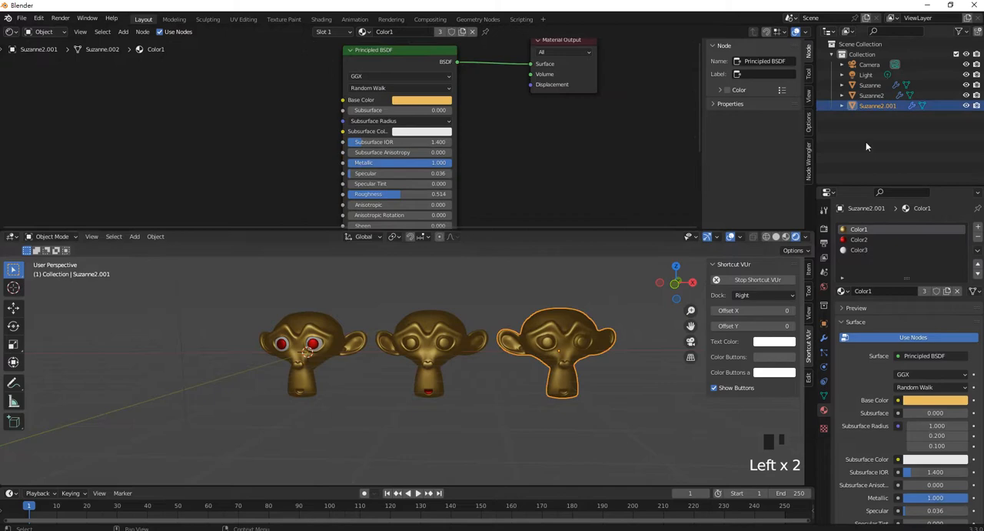
double_click(891, 105)
drag(881, 106, 900, 109)
text(3)
key(Return)
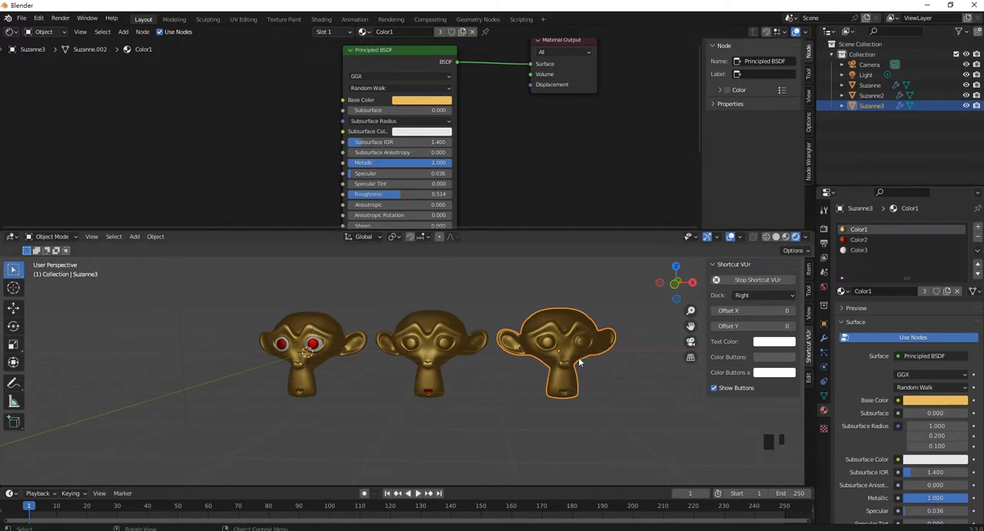
- Enter Edit Mode on Suzanne3 and select all the faces that form the nose
shift+middle_drag(592, 362, 460, 390)
scroll(503, 341, down, 1)
scroll(512, 324, up, 6)
key(Tab)
scroll(460, 383, down, 2)
scroll(459, 383, up, 5)
click(450, 386)
shift+click(450, 411)
shift+click(492, 402)
shift+click(461, 401)
shift+click(492, 383)
shift+click(496, 370)
shift+click(452, 356)
shift+click(435, 356)
shift+click(422, 400)
shift+click(423, 403)
middle_drag(489, 425, 460, 380)
shift+click(412, 330)
shift+click(405, 295)
shift+click(399, 282)
middle_drag(400, 283, 469, 338)
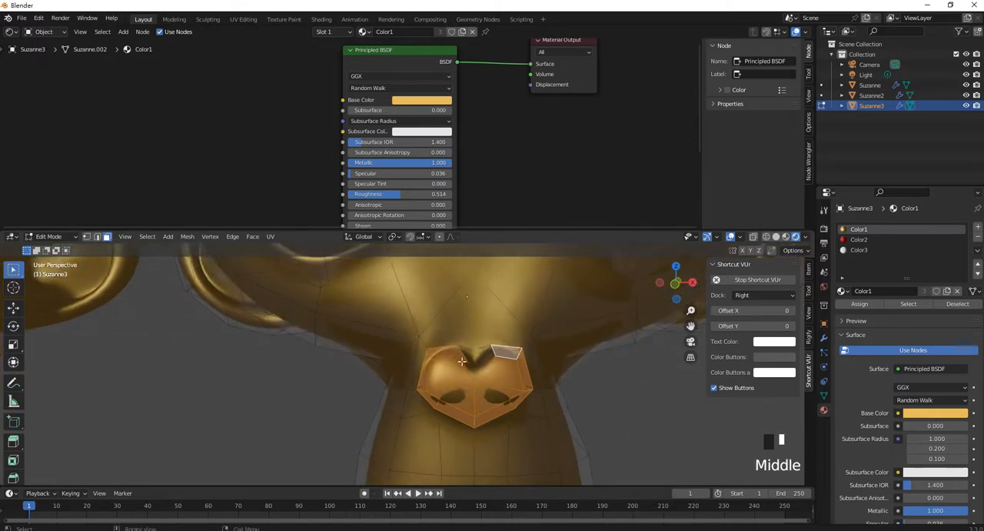
shift+click(480, 363)
key(ctrl+z)
shift+click(489, 358)
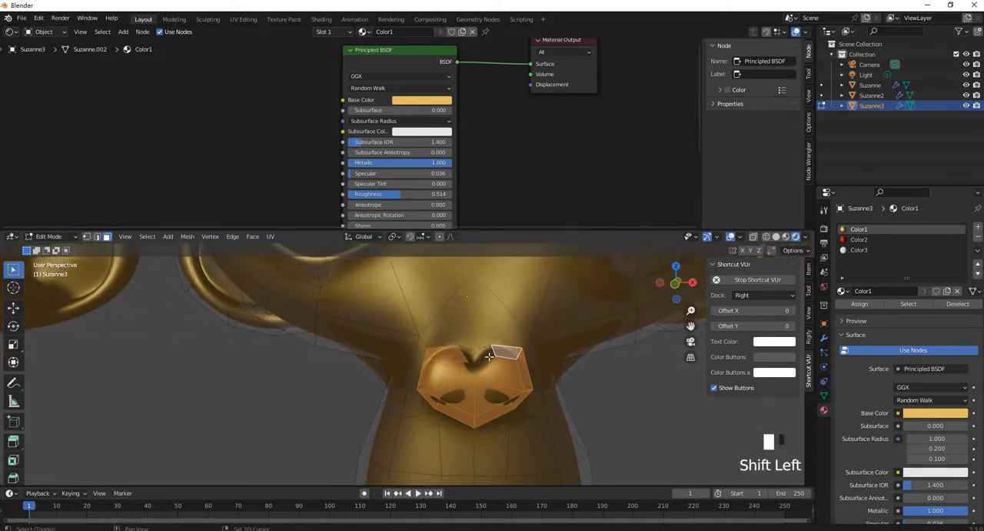
- Assign Color2 to the selected nose faces, return to Object Mode and deselect the head
click(869, 238)
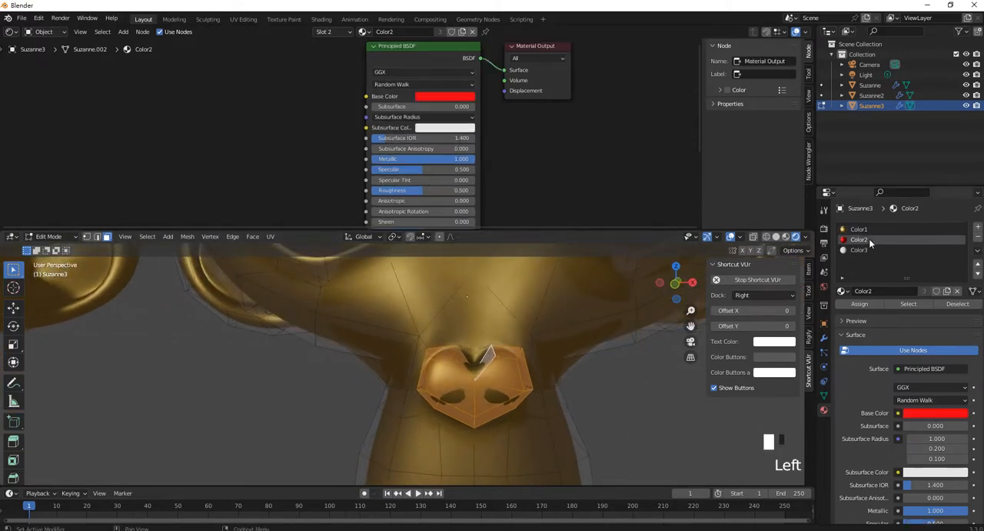
click(869, 304)
scroll(564, 361, down, 4)
key(Tab)
scroll(564, 362, down, 2)
click(589, 392)
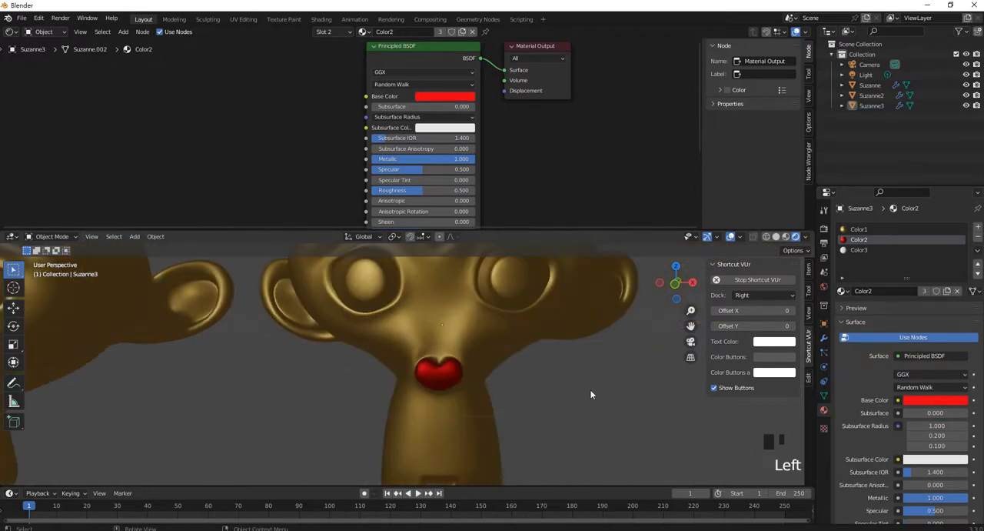
- Change the base color of the shared Color1 material to a light pink
scroll(588, 385, up, 3)
scroll(588, 384, down, 5)
mouse_move(479, 358)
shift+middle_down()
mouse_move(398, 367)
mouse_move(477, 377)
shift+middle_up()
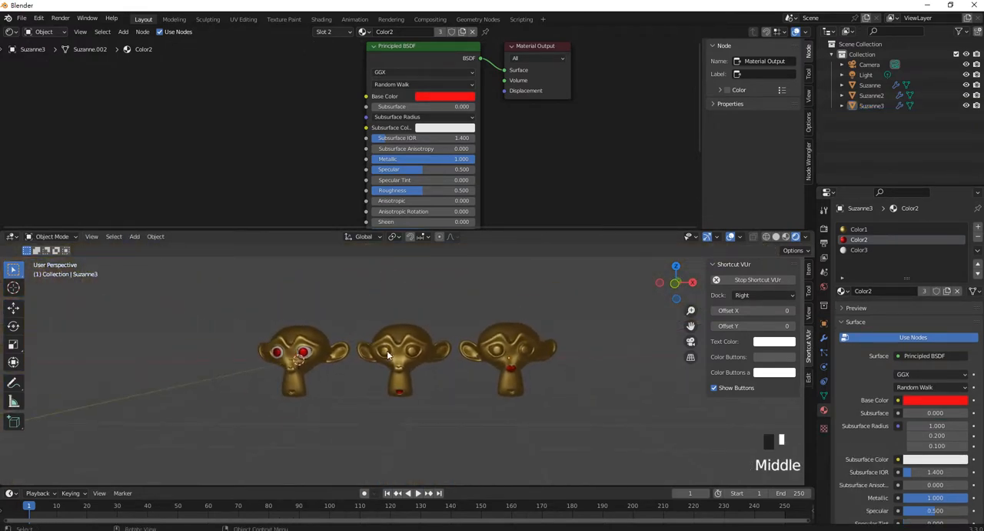
scroll(523, 354, up, 2)
shift+middle_drag(524, 354, 539, 375)
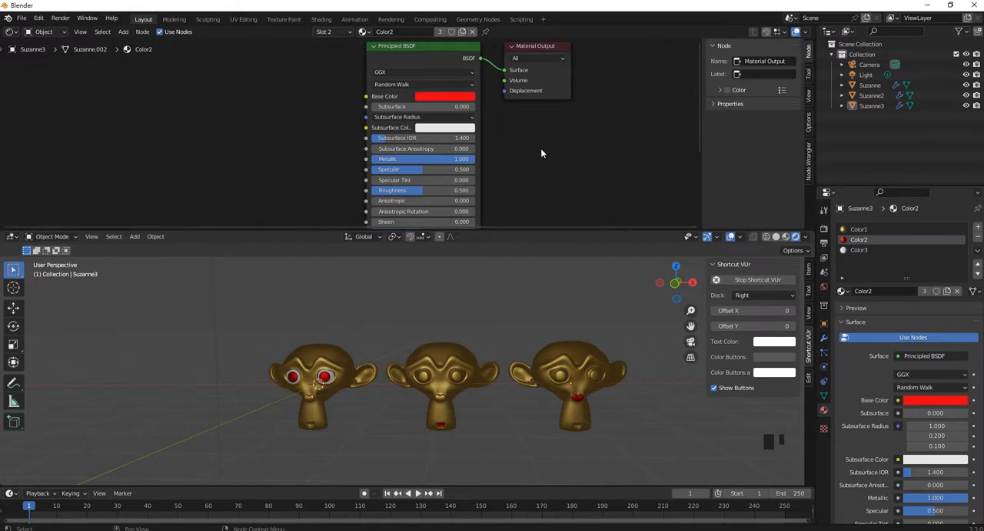
click(860, 230)
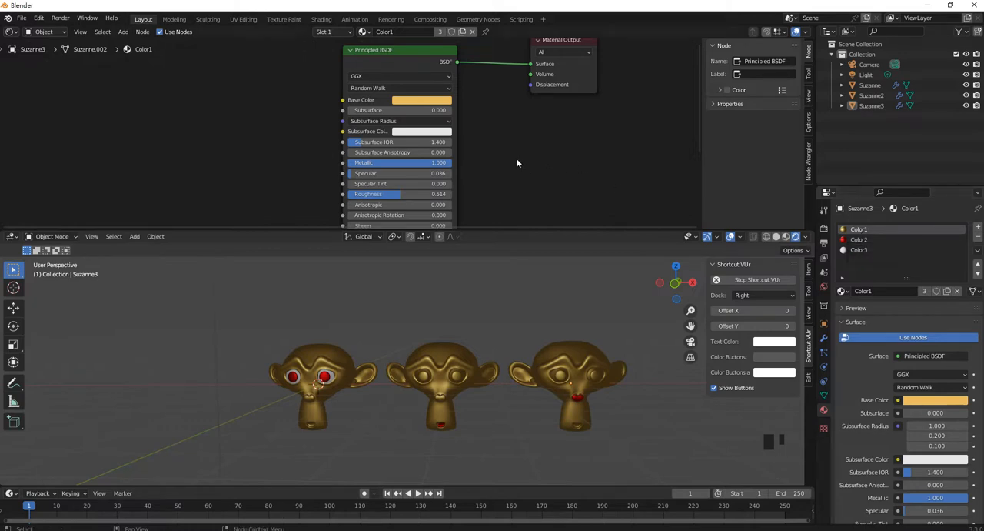
click(428, 101)
mouse_move(425, 153)
mouse_down()
mouse_move(416, 152)
mouse_move(430, 152)
mouse_up()
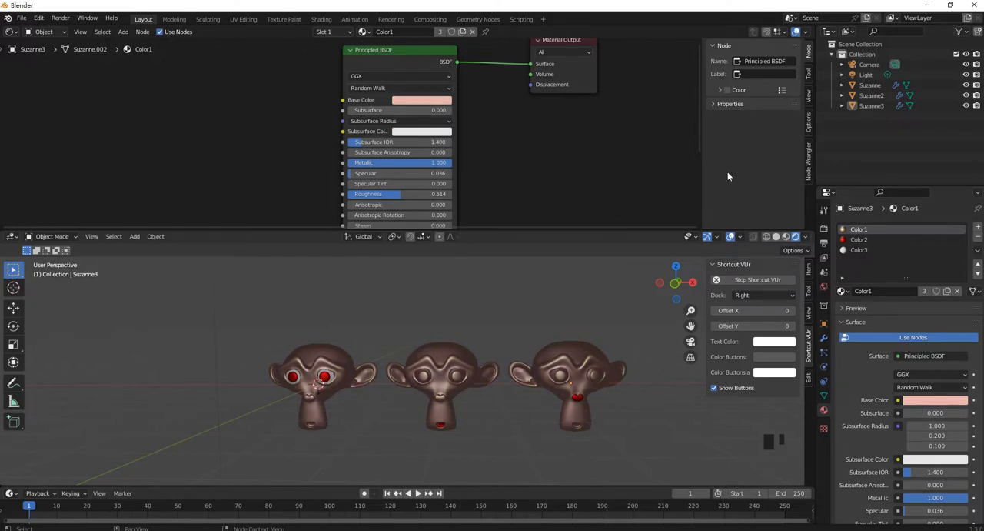
- Make a single-user copy of Suzanne3's Color1 material and rename the copy as Color4
click(579, 356)
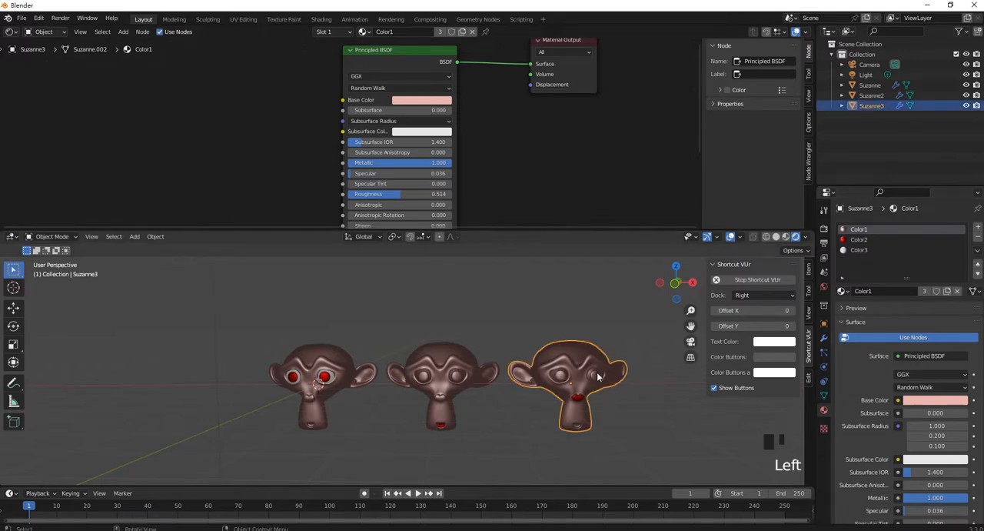
shift+middle_drag(598, 376, 522, 376)
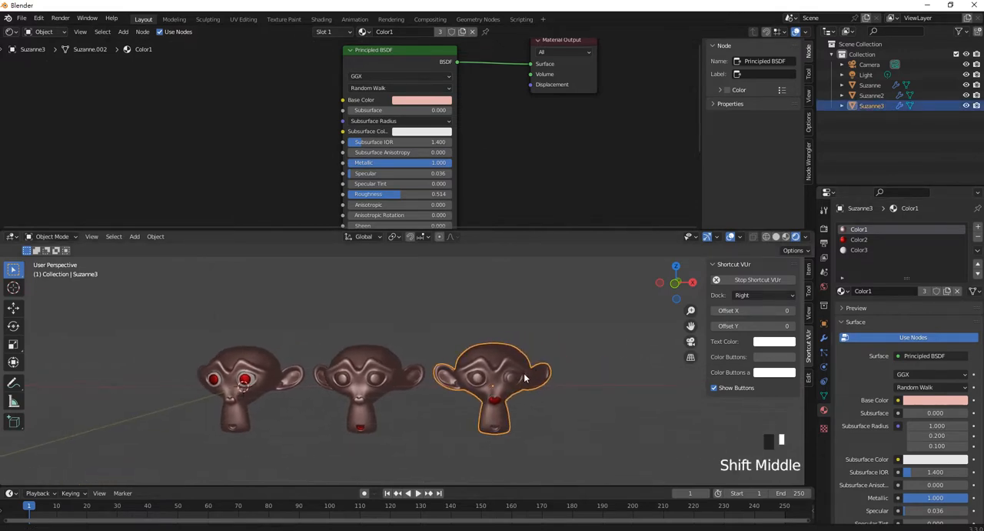
click(947, 291)
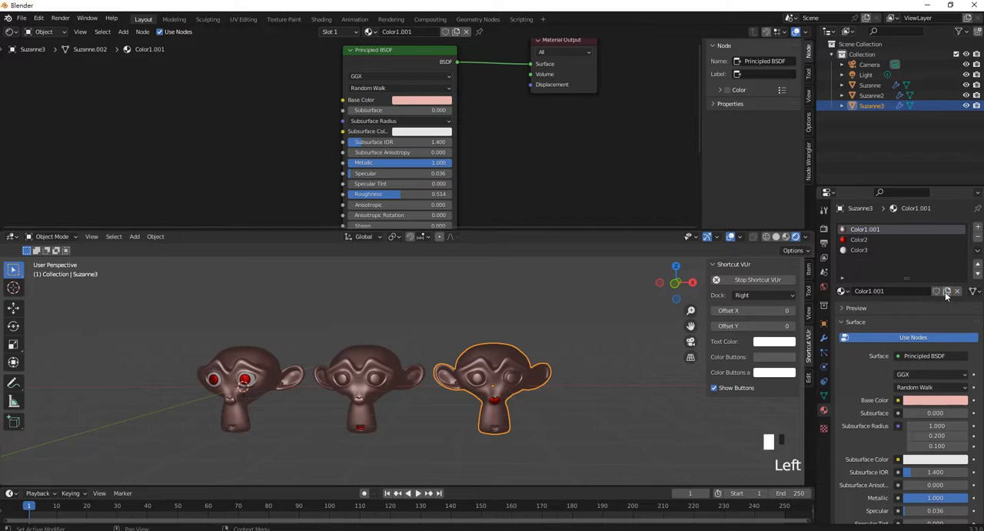
click(876, 229)
double_click(877, 228)
drag(869, 229, 882, 230)
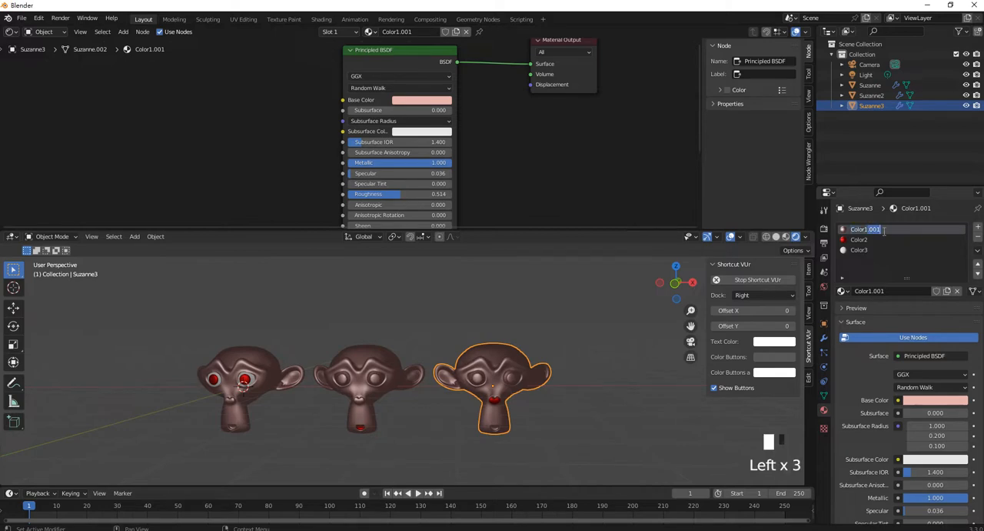
key(BackSpace)
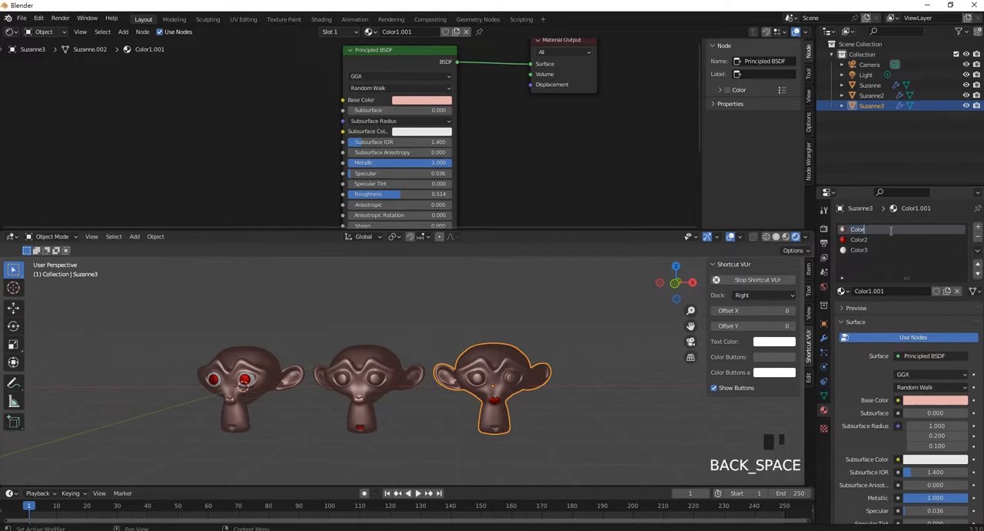
text(4)
key(Return)
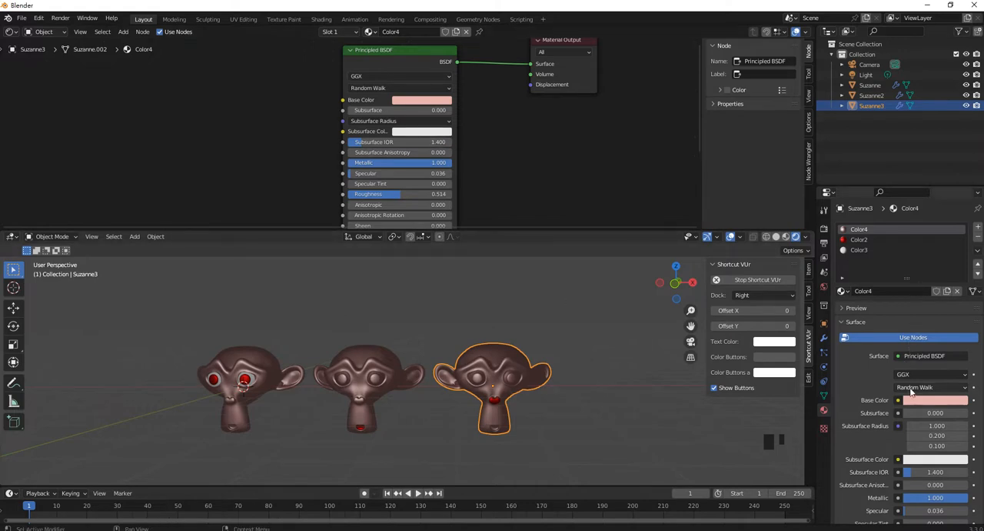
- Set Color4's roughness to 0.555 and its base color to green, and deselect the head
mouse_move(386, 161)
mouse_down()
mouse_move(363, 161)
mouse_move(387, 161)
mouse_up()
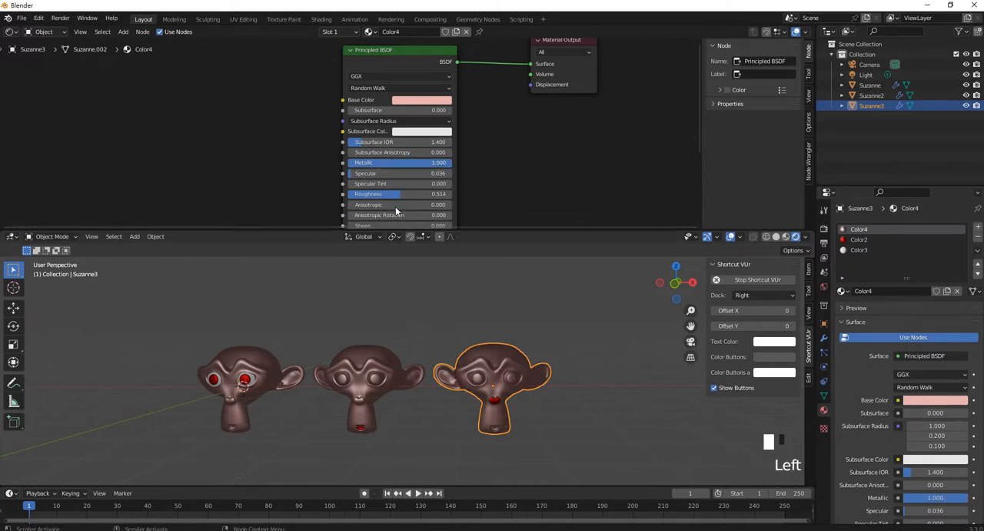
mouse_move(399, 194)
mouse_down()
mouse_move(432, 194)
mouse_move(390, 194)
mouse_up()
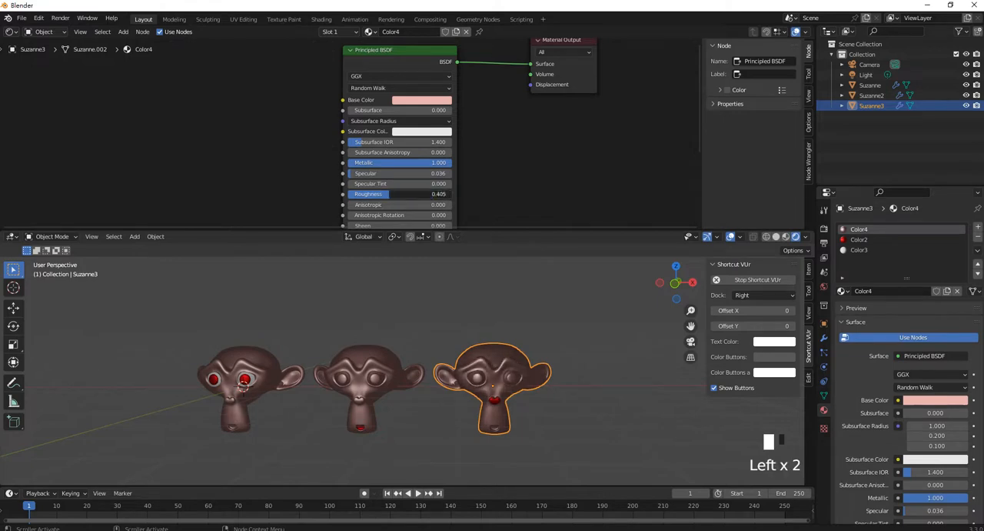
click(420, 100)
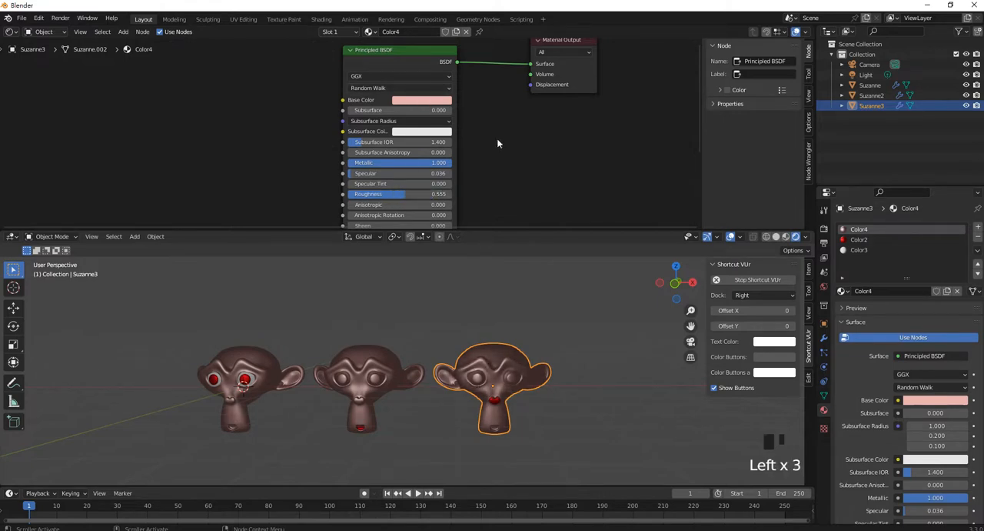
click(420, 100)
click(418, 102)
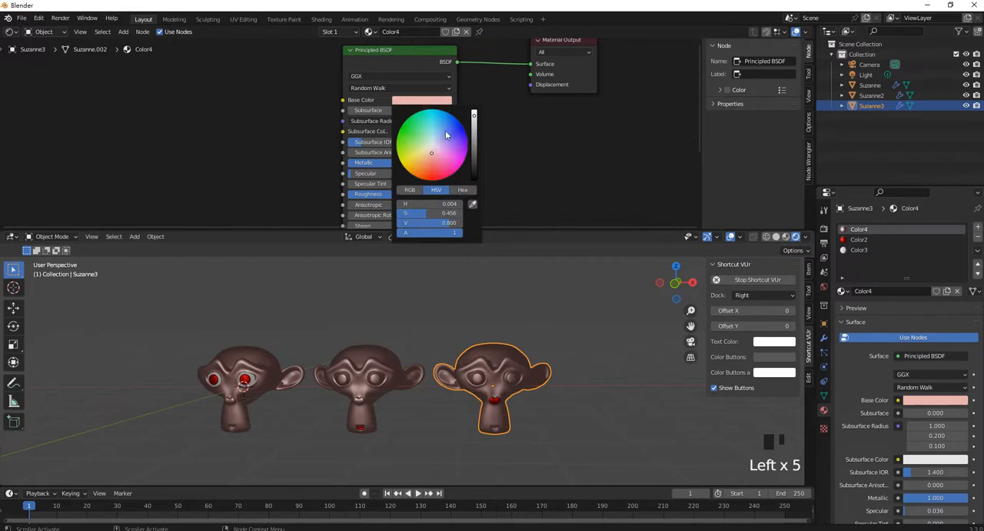
drag(438, 144, 411, 127)
click(548, 323)
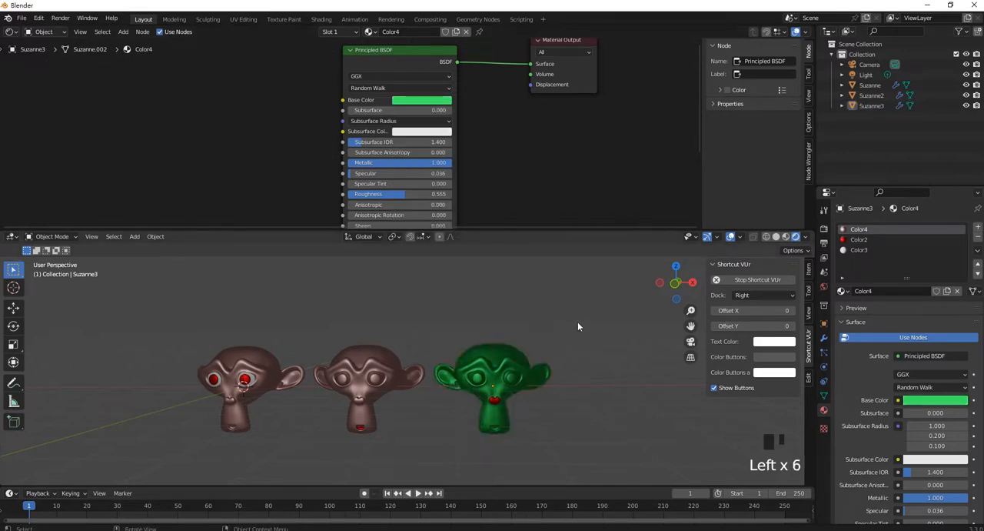
- Duplicate the green Suzanne3 head and place the copy beside it at the free end of the row
mouse_move(583, 314)
middle_down()
mouse_move(488, 295)
mouse_move(526, 345)
mouse_move(587, 323)
middle_up()
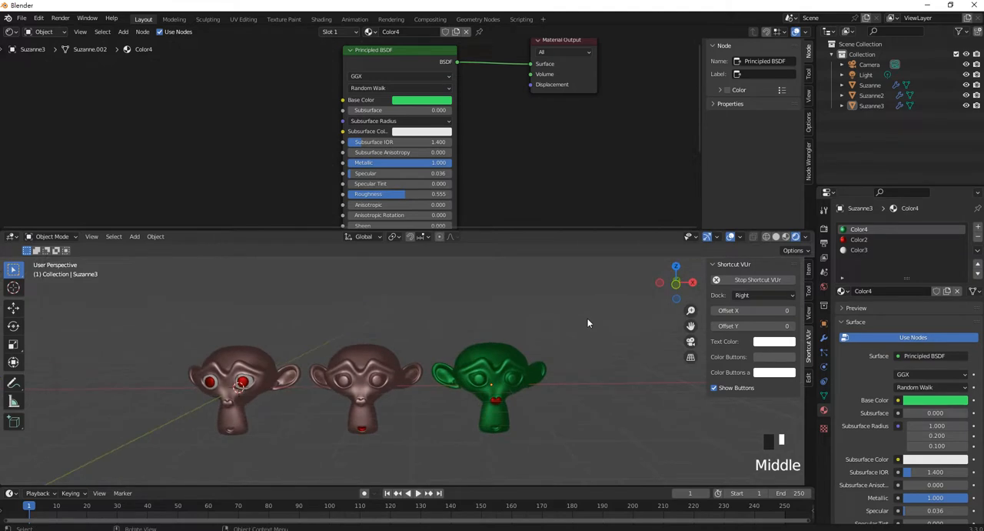
scroll(513, 125, down, 4)
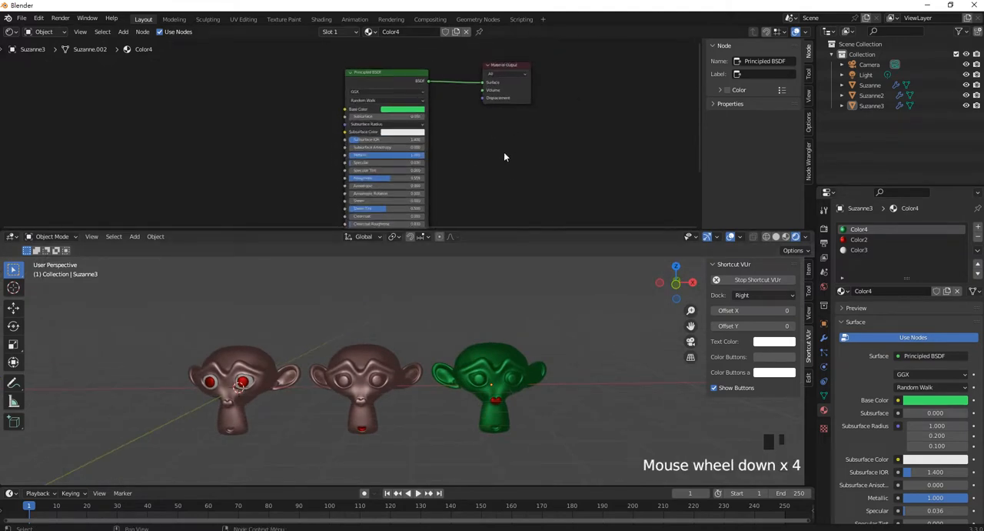
scroll(385, 77, up, 1)
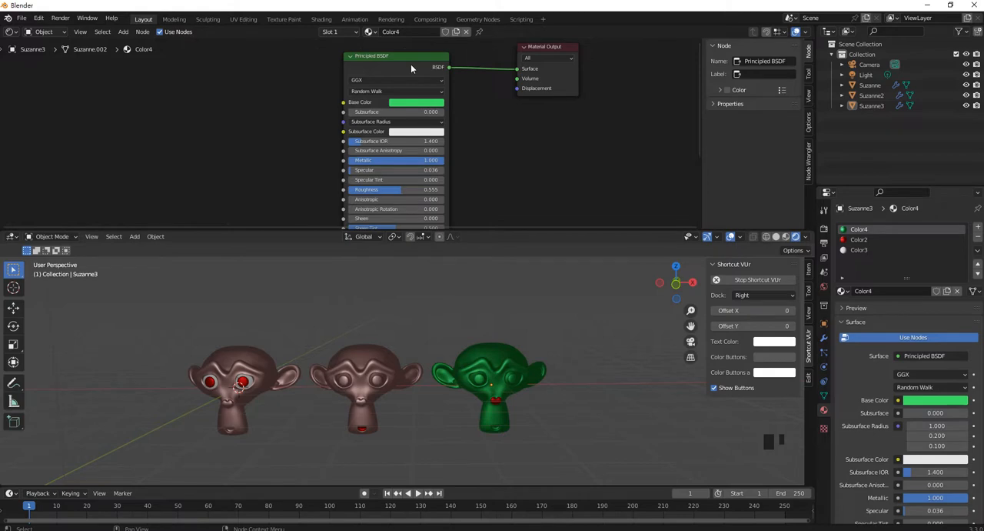
click(498, 372)
shift+middle_drag(521, 399, 428, 395)
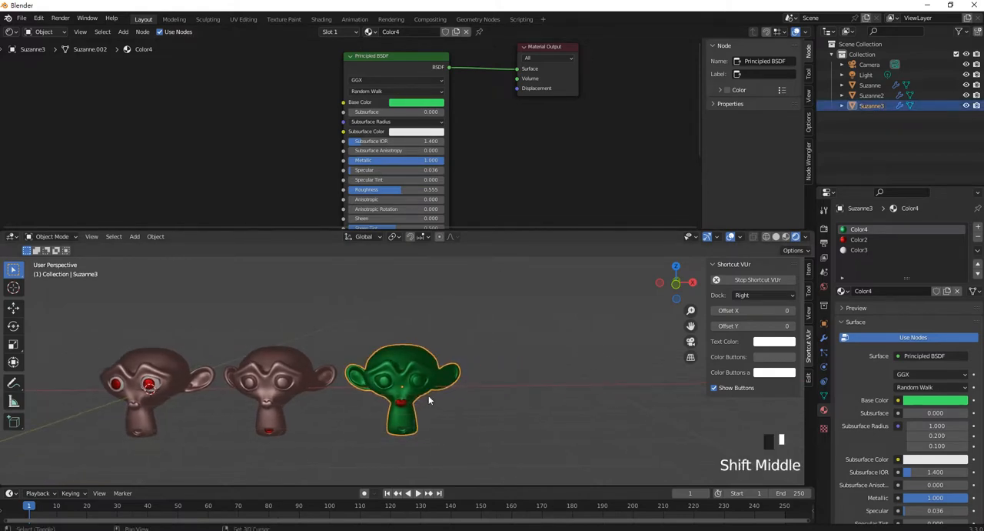
key(shift+d)
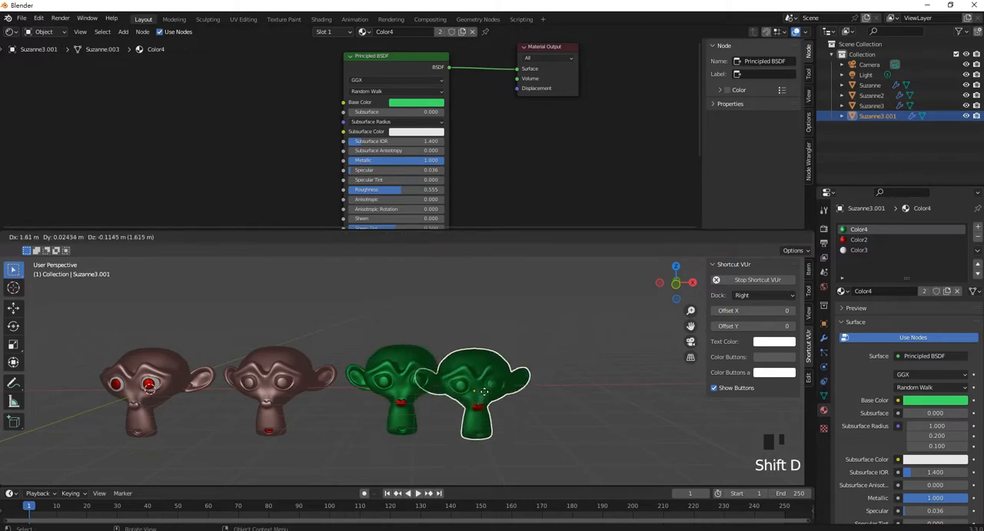
right_click(485, 392)
key(g)
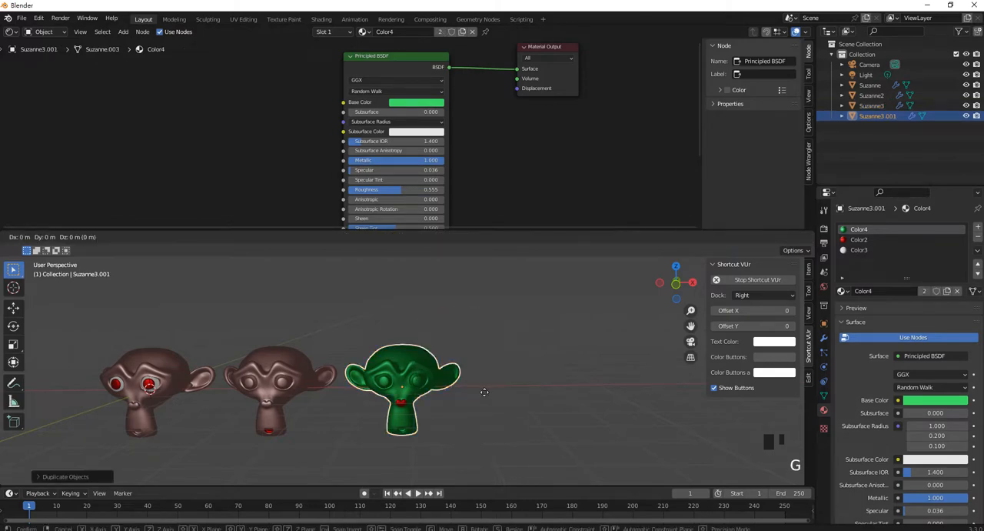
click(619, 397)
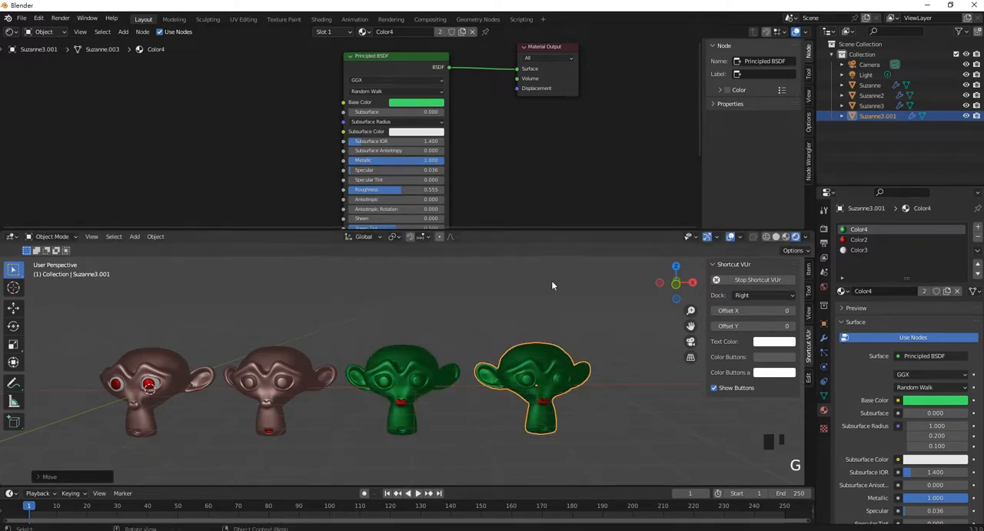
- Remove all three material slots, Color4, Color2 and Color3, from the new duplicate head
scroll(523, 141, down, 2)
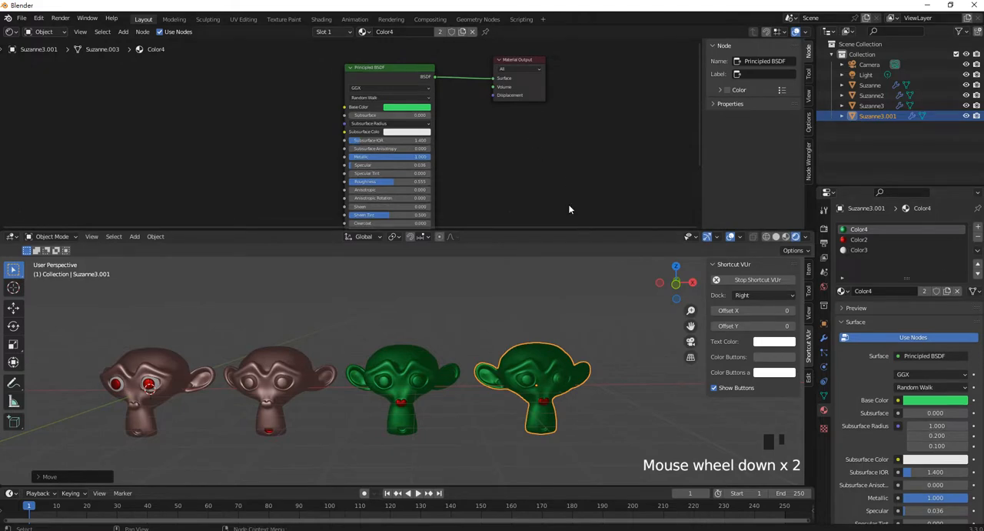
click(874, 242)
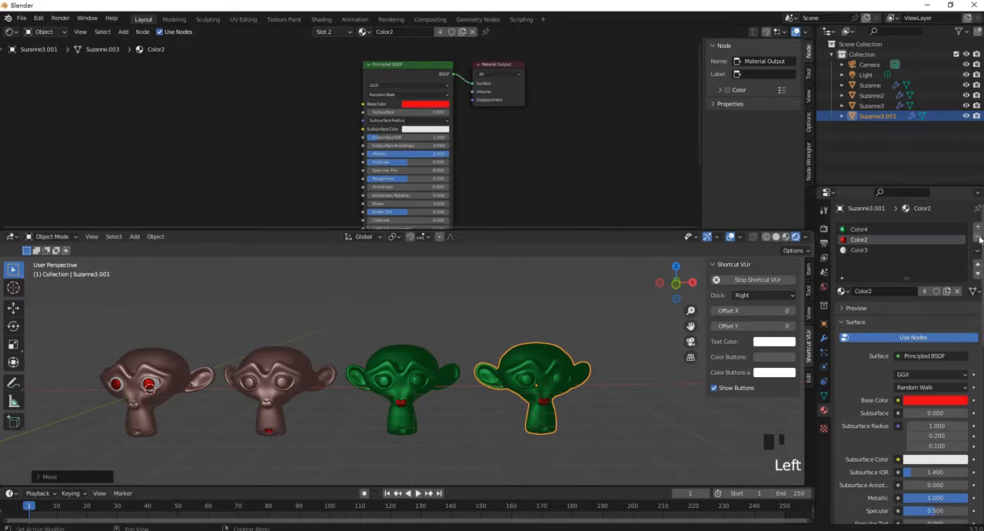
click(865, 230)
click(865, 230)
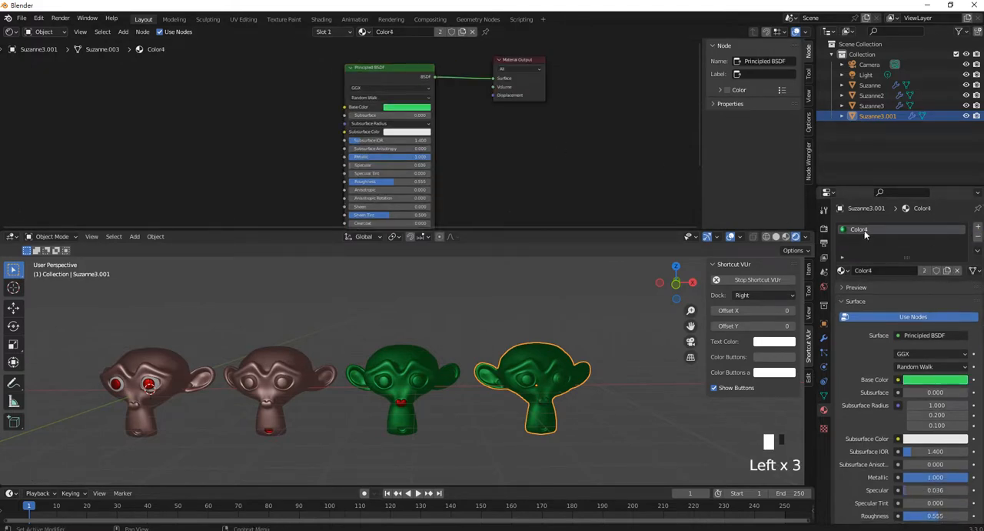
click(977, 238)
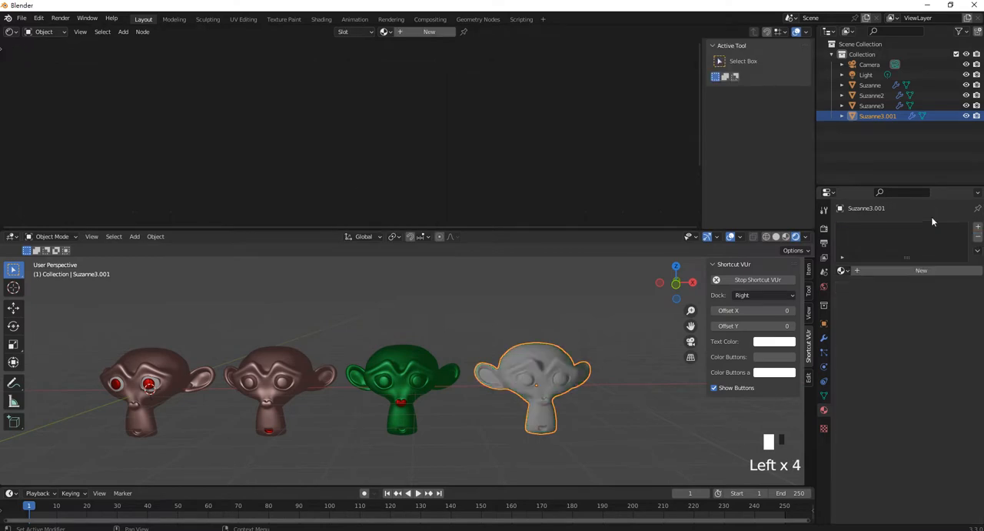
- Create a new material on the duplicate head and move its Material Output node farther from the Principled BSDF node
click(918, 270)
middle_drag(543, 139, 520, 161)
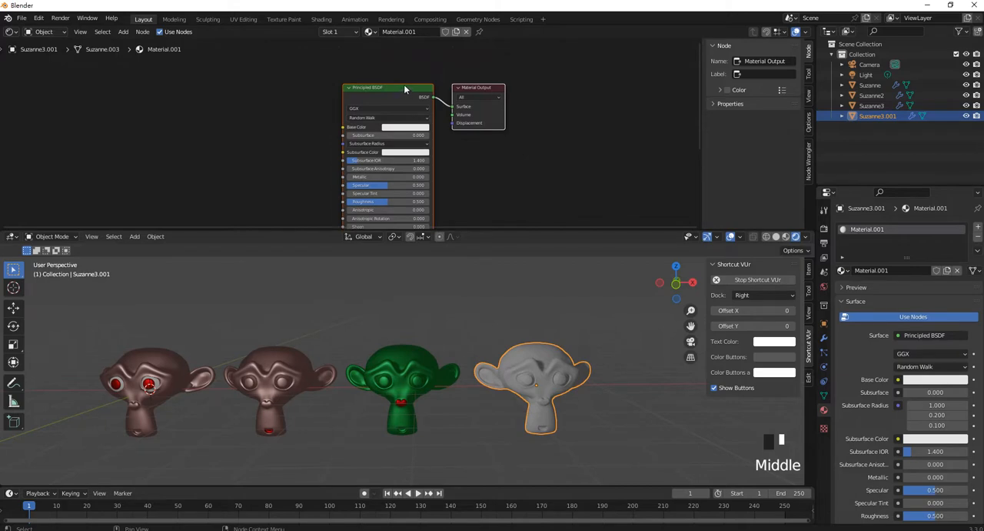
drag(472, 88, 560, 81)
click(500, 88)
click(509, 148)
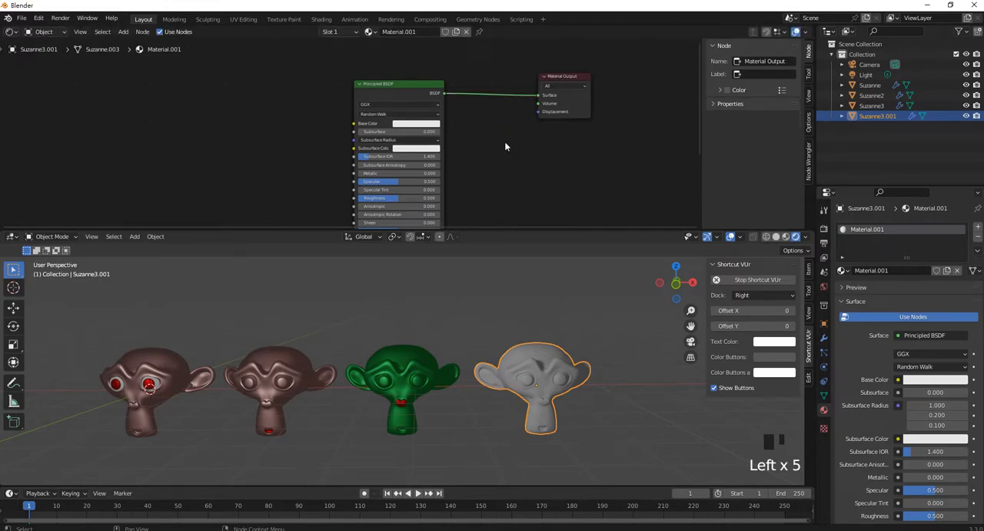
click(507, 146)
- Add a Glass BSDF shader node to the new material and place it below the Material Output node
middle_drag(523, 289, 519, 302)
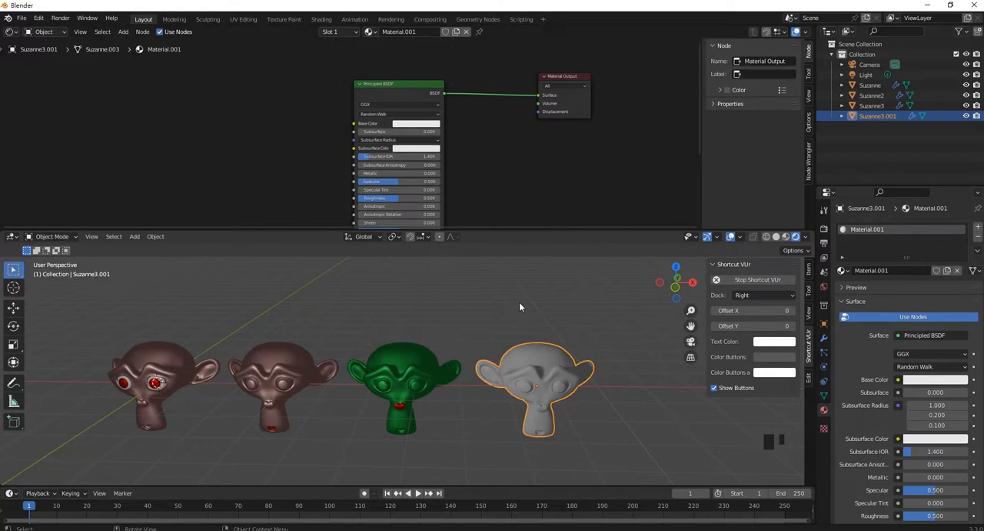
click(509, 171)
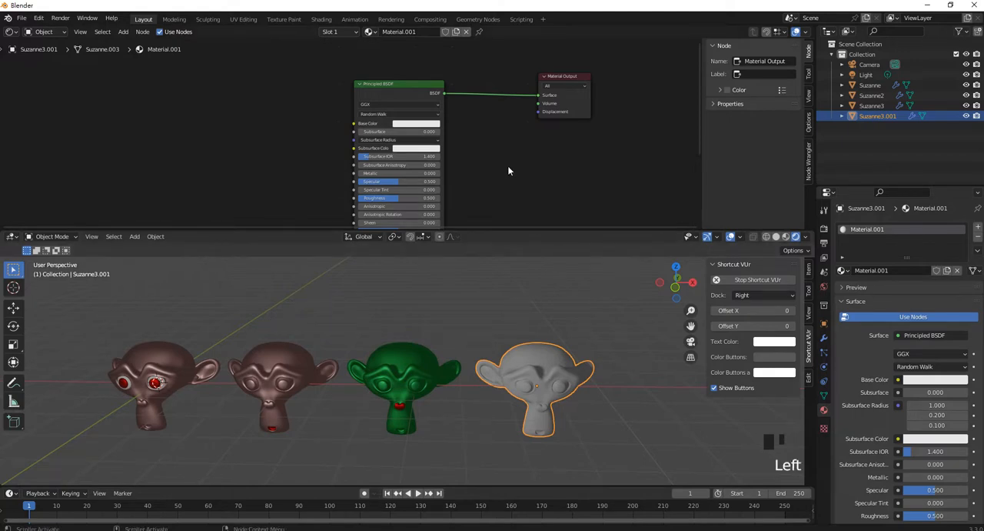
key(shift+a)
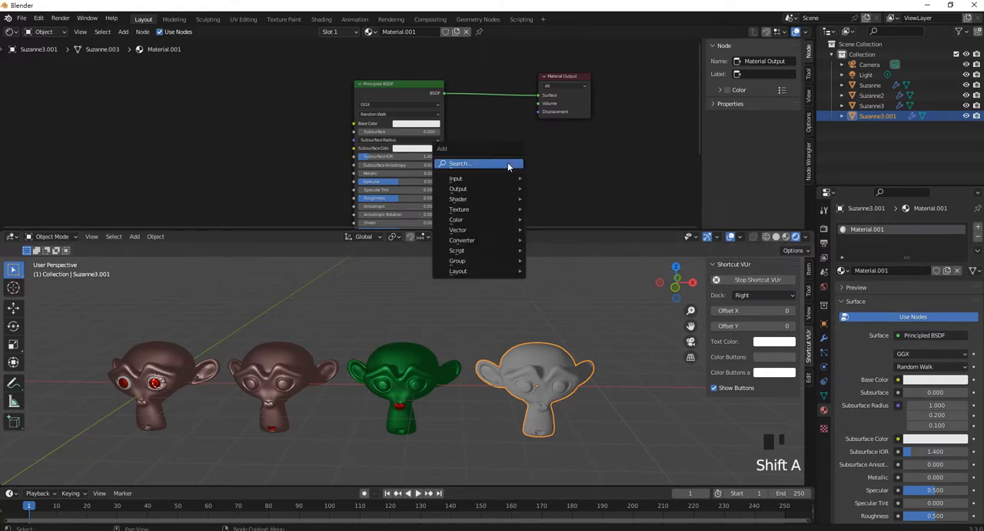
mouse_move(514, 200)
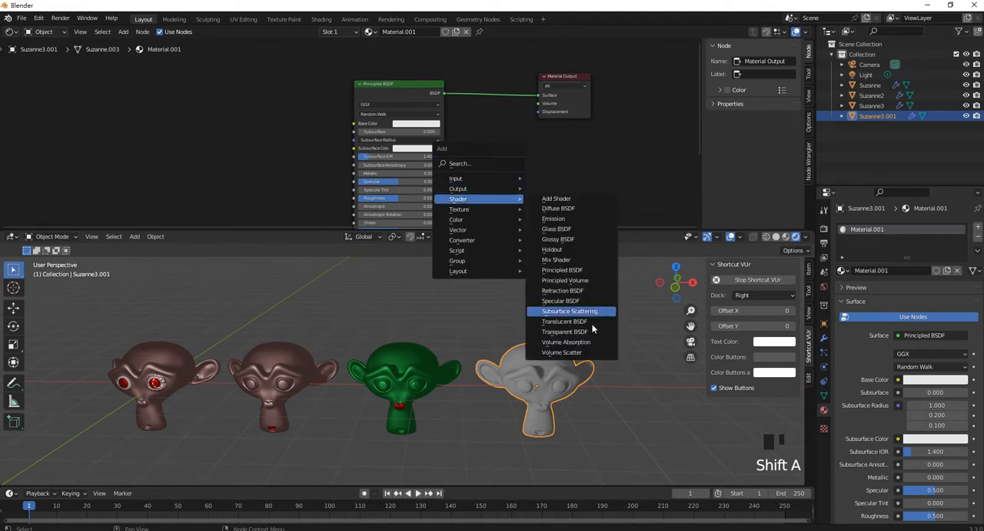
click(574, 229)
click(502, 198)
middle_drag(502, 198, 524, 117)
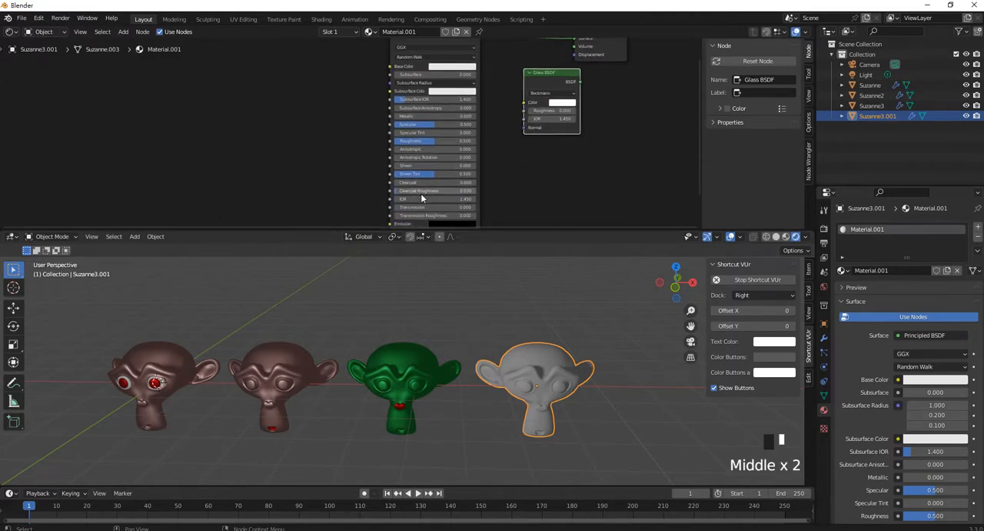
- Rearrange the nodes and connect the Glass BSDF output to the Material Output's Surface input in place of the Principled BSDF
scroll(430, 208, up, 3)
middle_drag(430, 208, 479, 39)
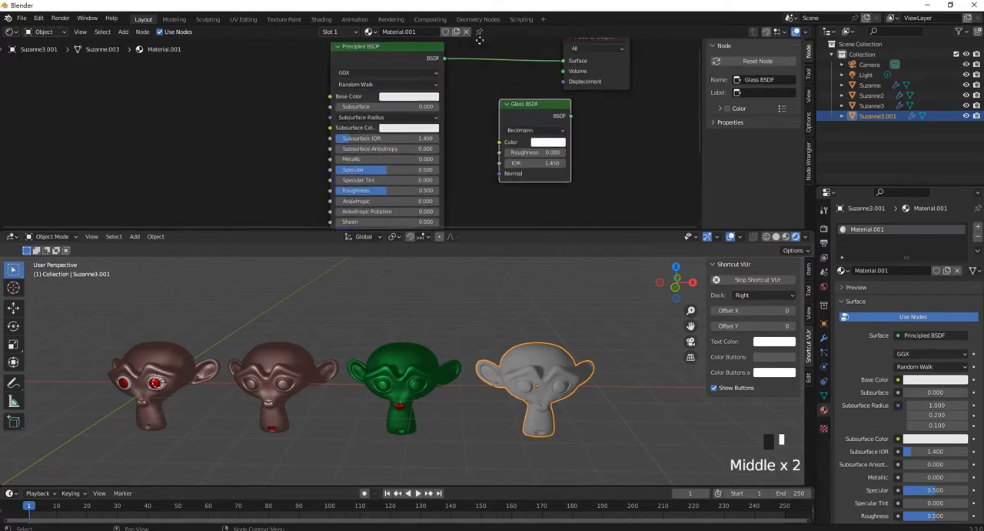
middle_drag(554, 74, 539, 94)
drag(579, 64, 650, 73)
drag(509, 141, 615, 97)
click(392, 90)
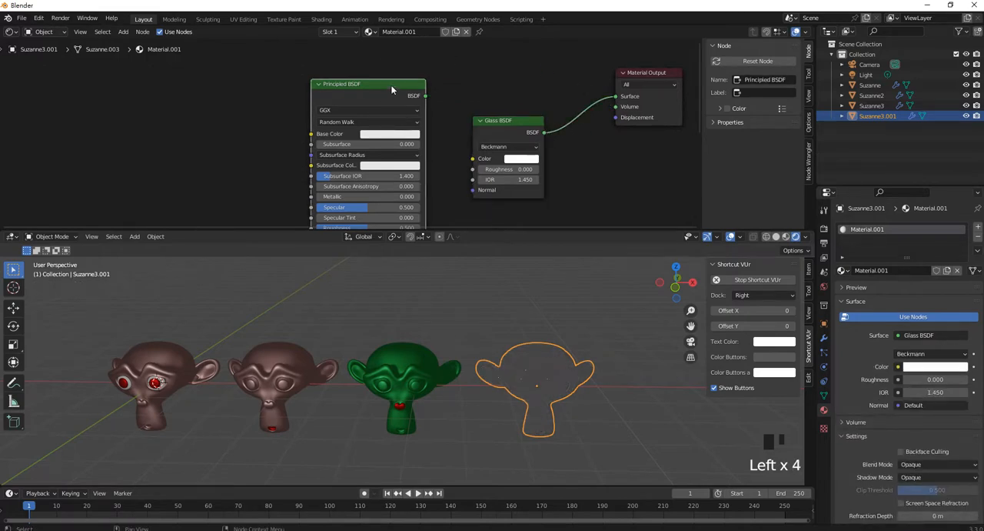
mouse_move(587, 356)
middle_down()
mouse_move(563, 328)
mouse_move(588, 352)
middle_up()
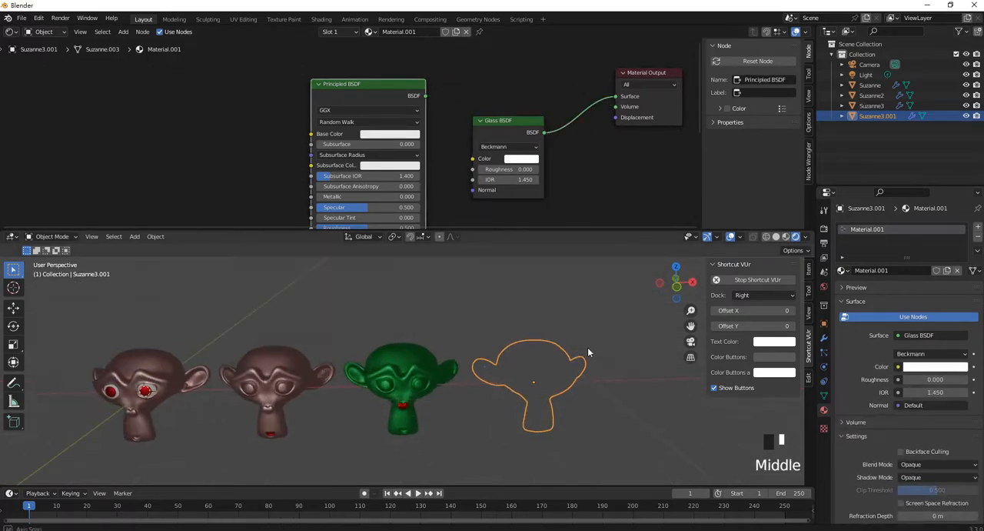
key(Delete)
key(ctrl+z)
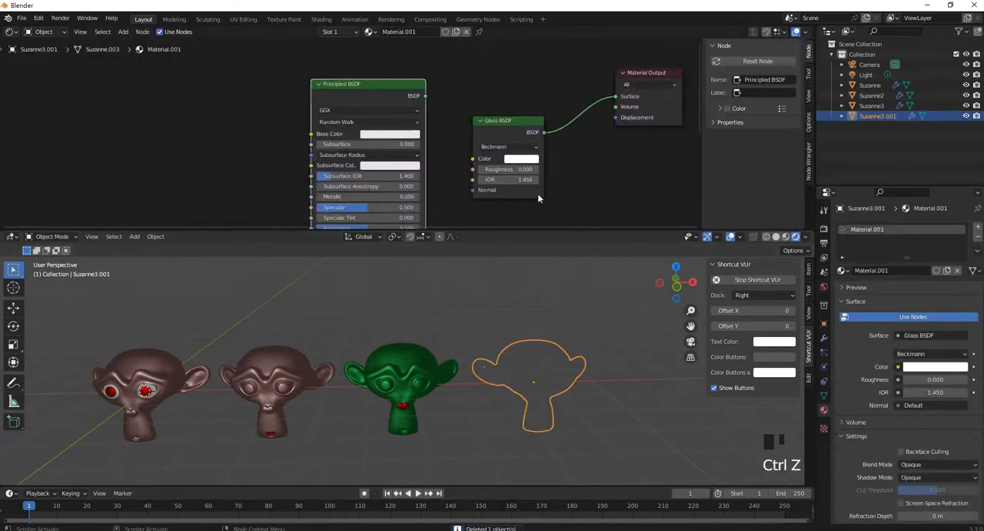
click(440, 155)
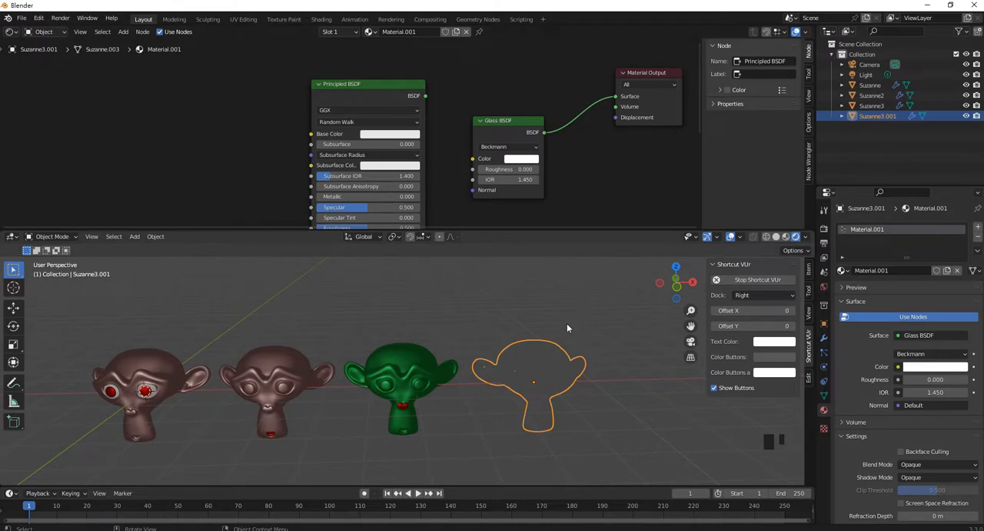
middle_drag(558, 341, 548, 355)
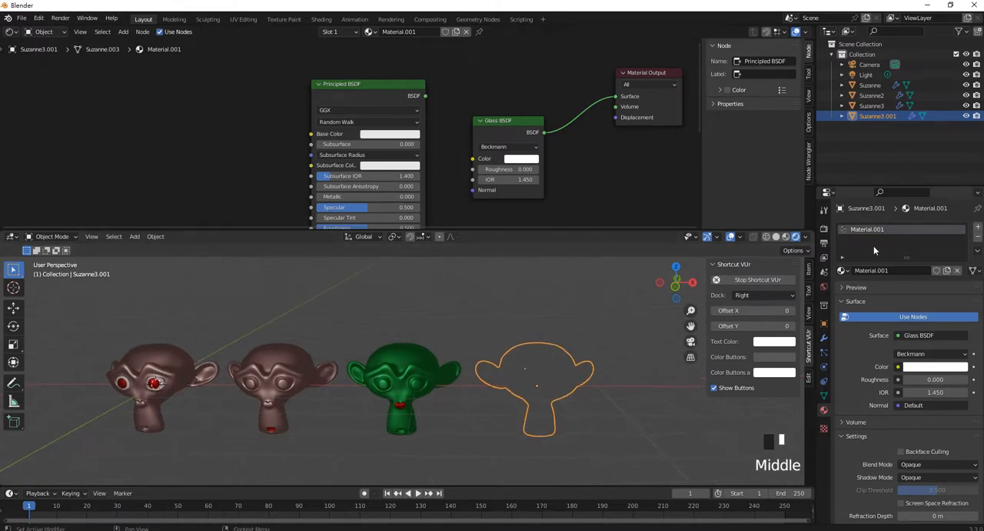
- Preview the glass head with the render engine set to Cycles and switch the engine back to Eevee
click(827, 231)
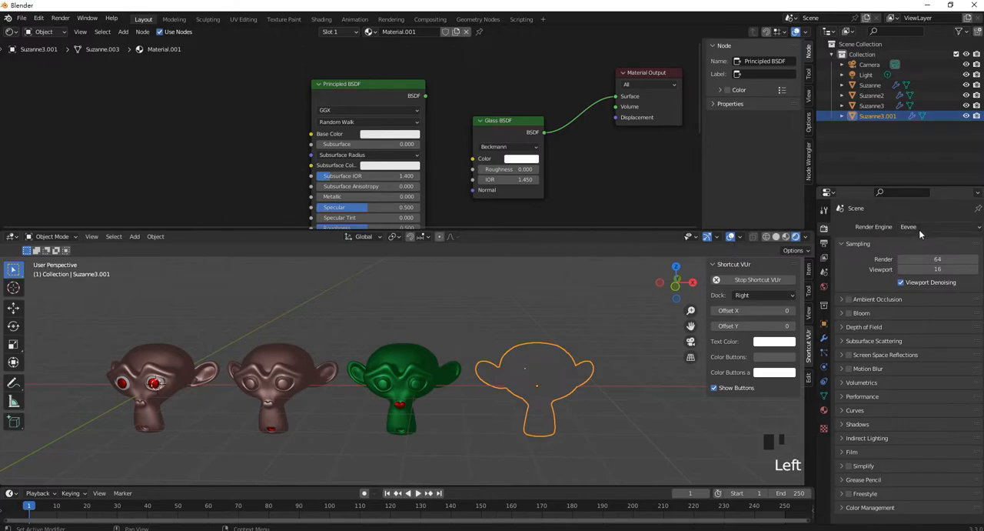
click(929, 226)
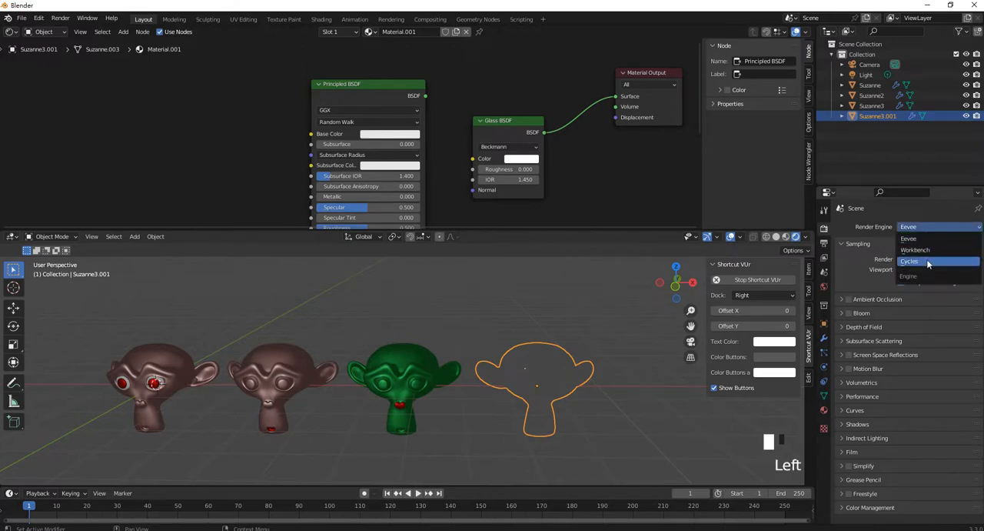
click(928, 262)
middle_drag(550, 406, 571, 381)
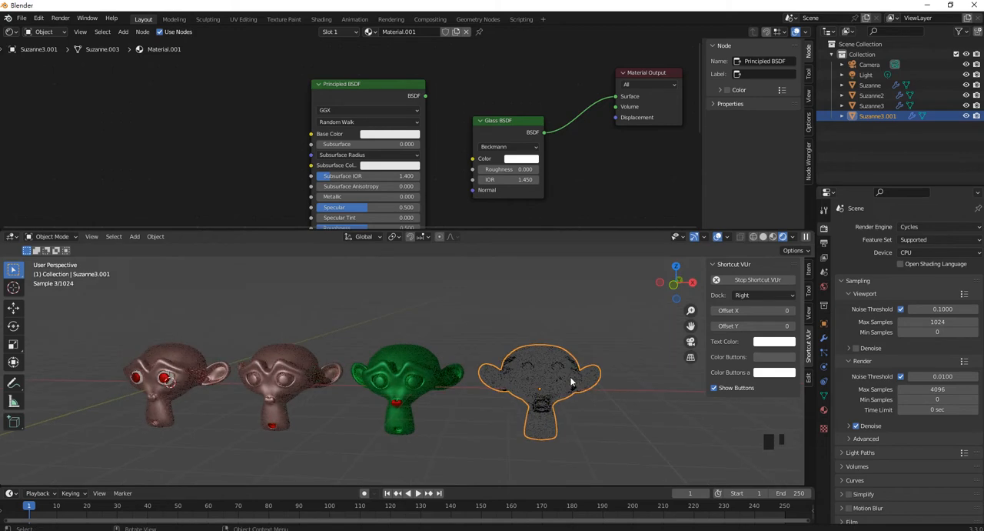
scroll(566, 372, down, 3)
click(915, 228)
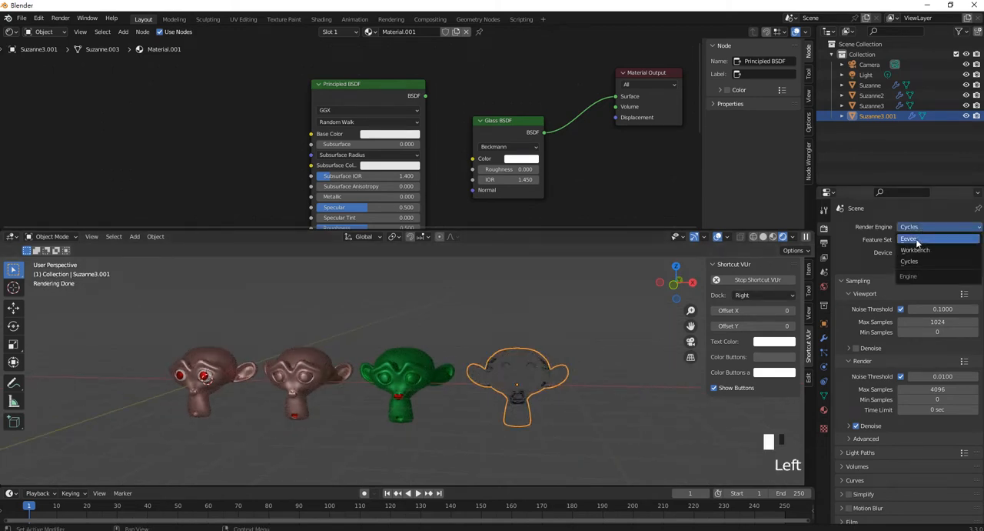
click(915, 240)
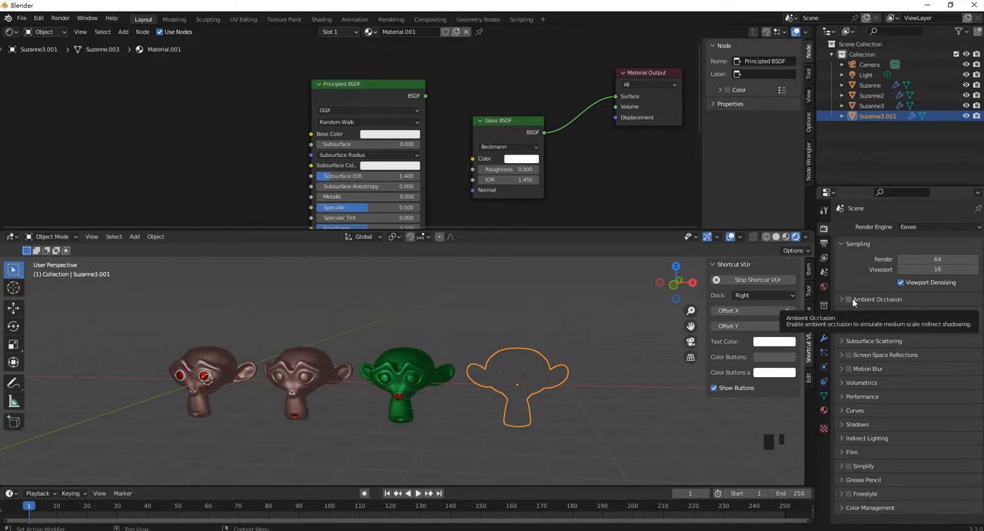
- Enable Ambient Occlusion, Bloom and Screen Space Reflections in the Eevee render settings
click(850, 299)
click(850, 314)
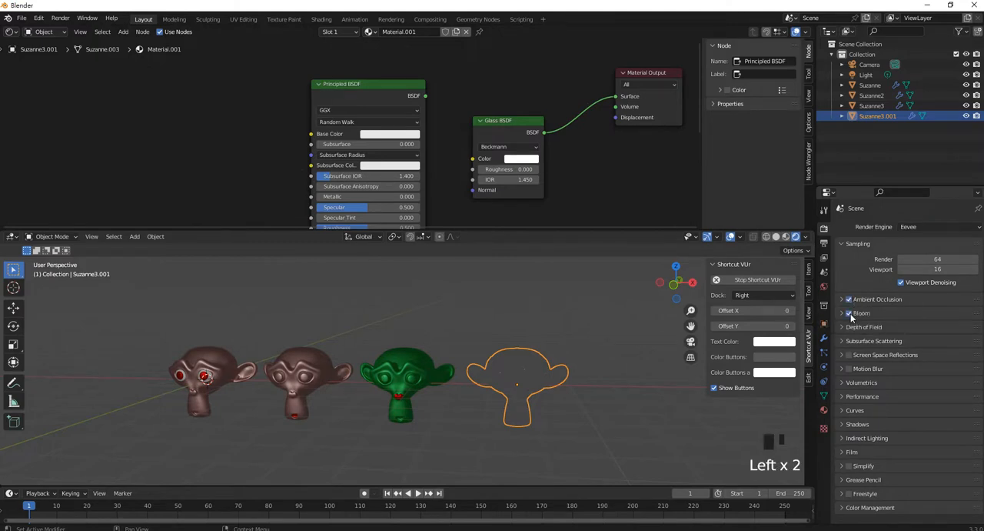
click(850, 355)
- Enable Screen Space Refraction in the settings of the glass head's material
click(824, 411)
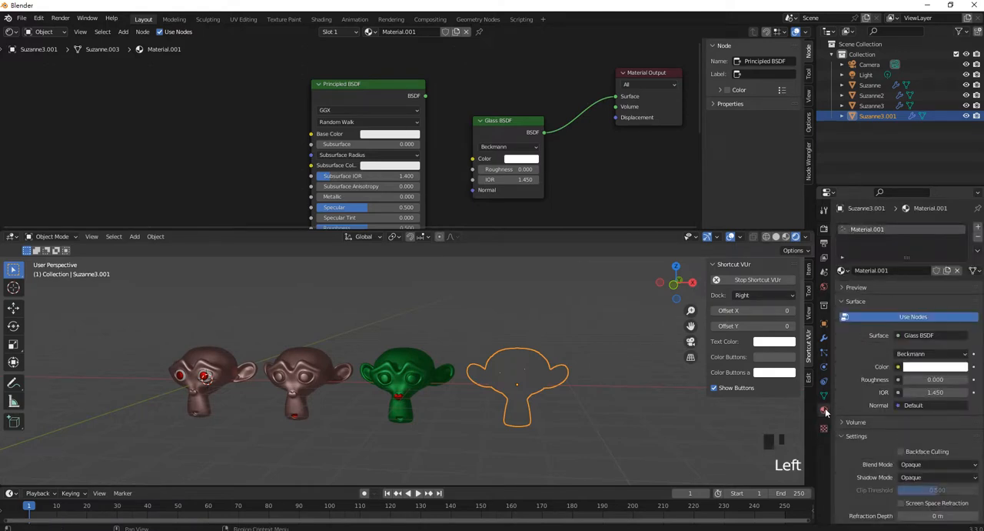
scroll(909, 454, up, 1)
scroll(915, 460, down, 2)
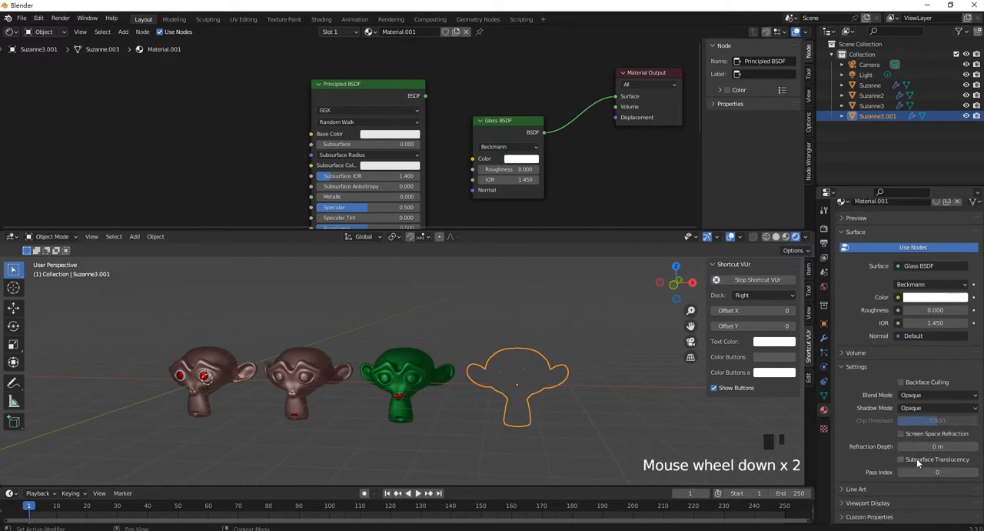
click(901, 434)
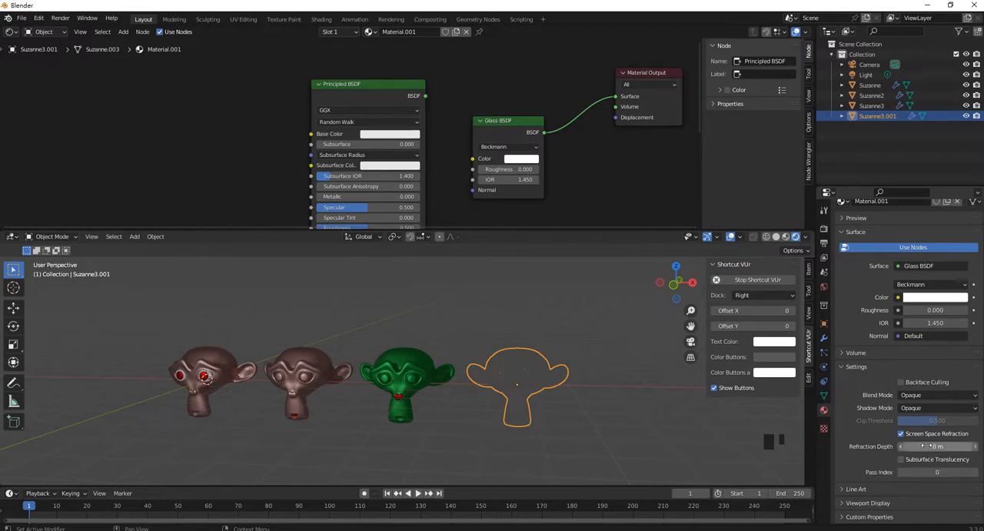
- Enable Refraction in the Screen Space Reflections render settings and inspect the glass head in the viewport
click(824, 243)
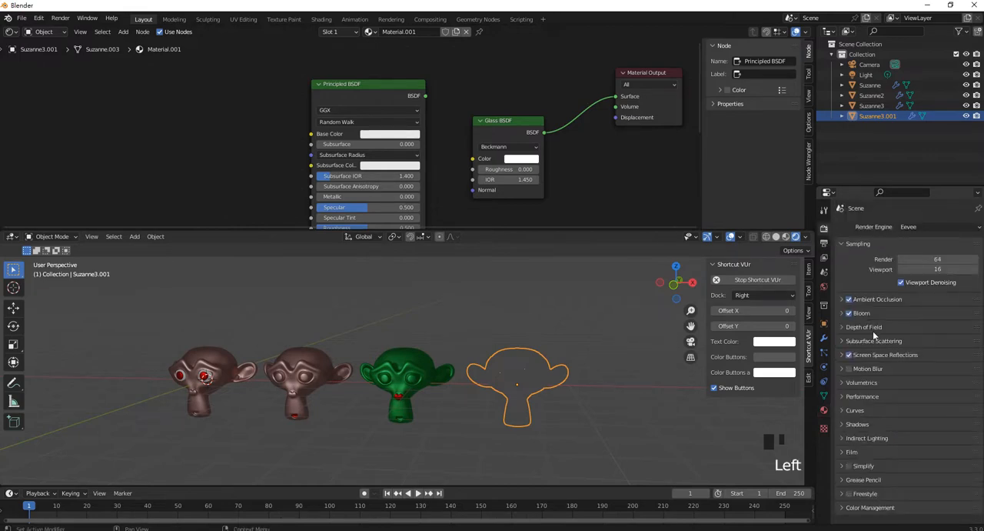
click(842, 355)
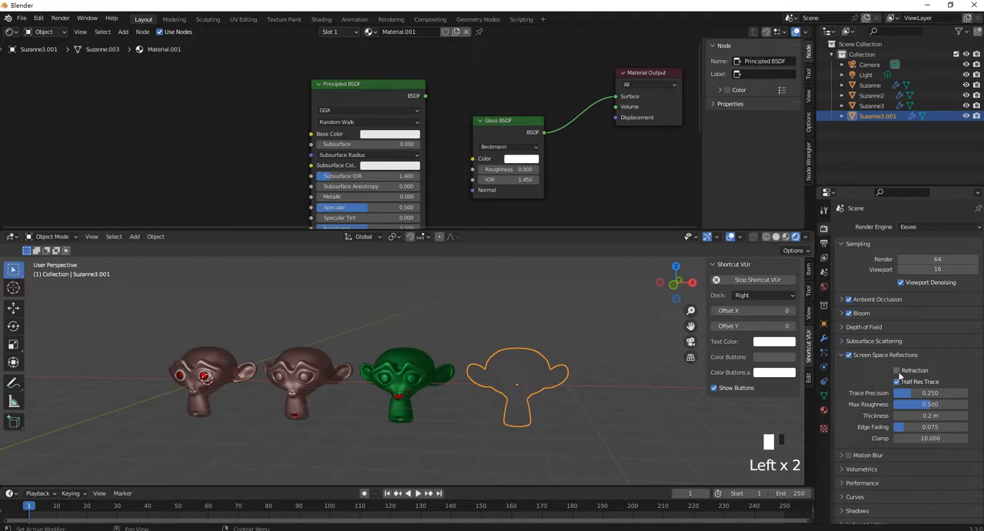
click(898, 371)
middle_drag(669, 373, 513, 367)
scroll(373, 390, up, 3)
middle_drag(373, 390, 450, 385)
click(407, 358)
scroll(424, 368, down, 2)
scroll(425, 369, down, 2)
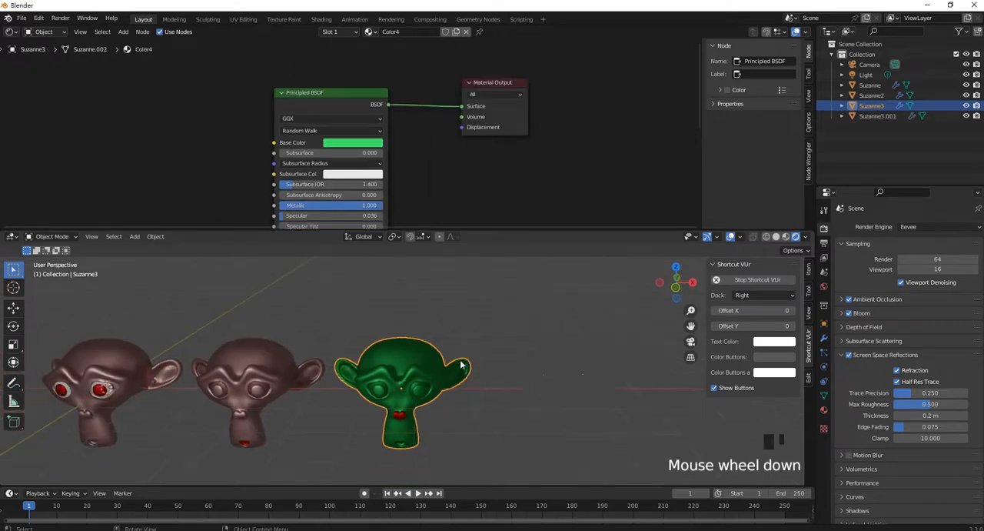
- Add a cube mesh and move it to a spot directly behind the glass head
click(467, 305)
key(shift+a)
mouse_move(454, 329)
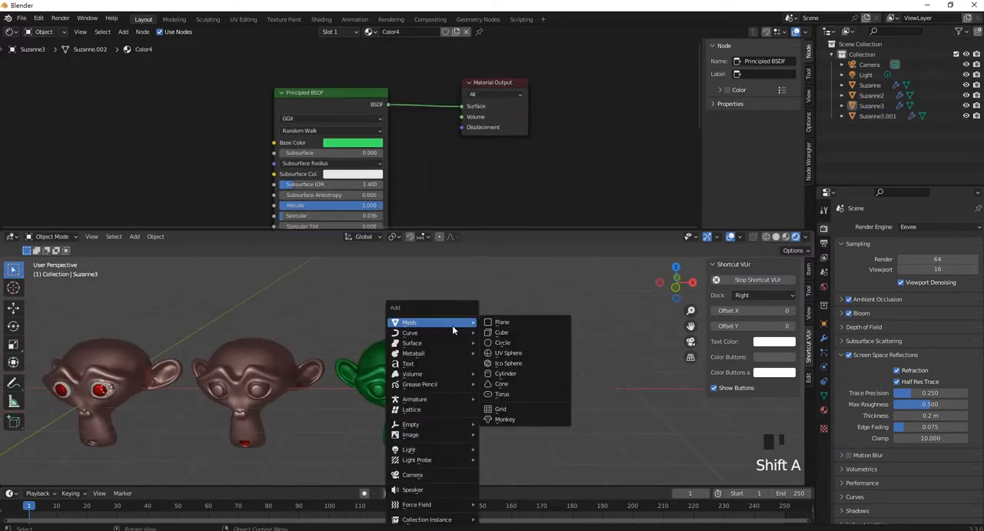
click(530, 333)
key(g)
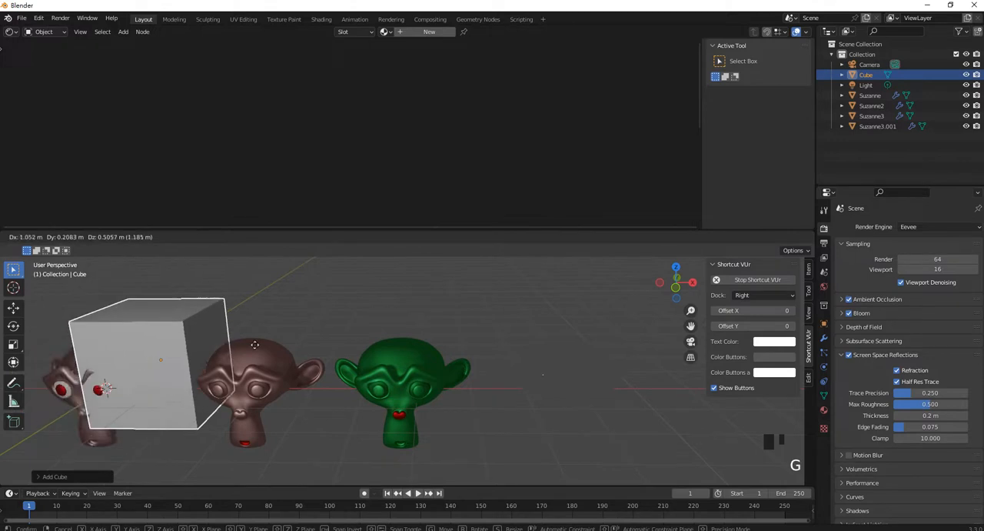
click(646, 351)
middle_drag(646, 352, 573, 379)
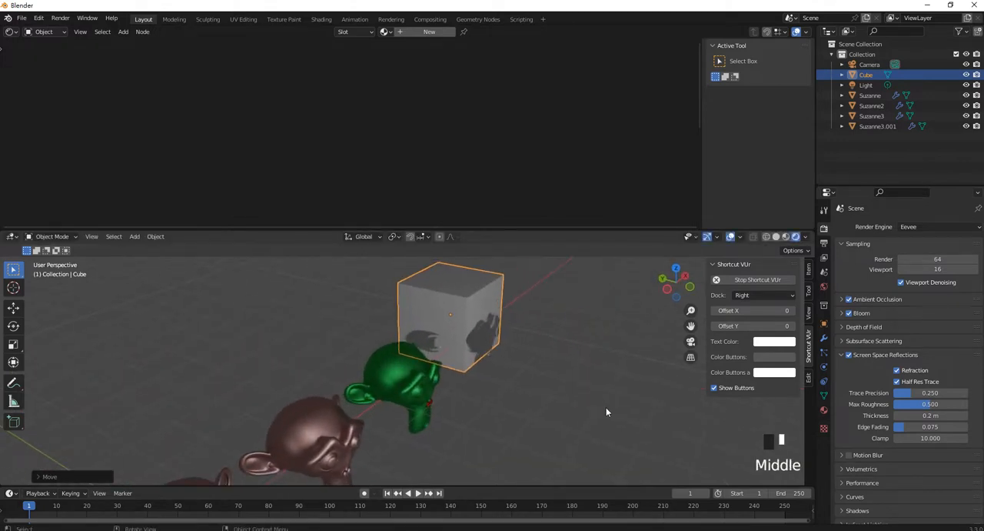
key(g)
click(543, 398)
- Duplicate the light and move the copy about 10.2 m along the X axis, above the glass head
middle_drag(542, 398, 385, 354)
scroll(351, 365, down, 8)
click(308, 343)
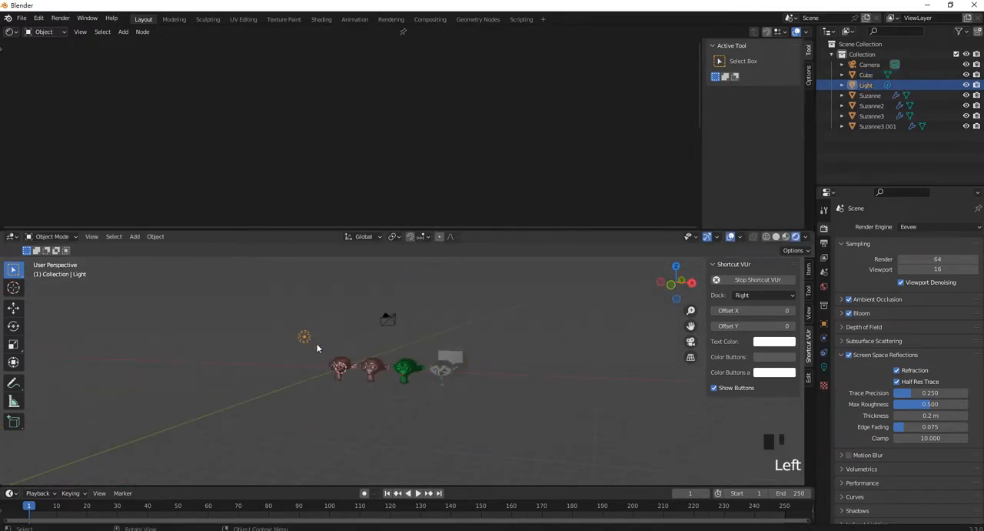
key(shift+d)
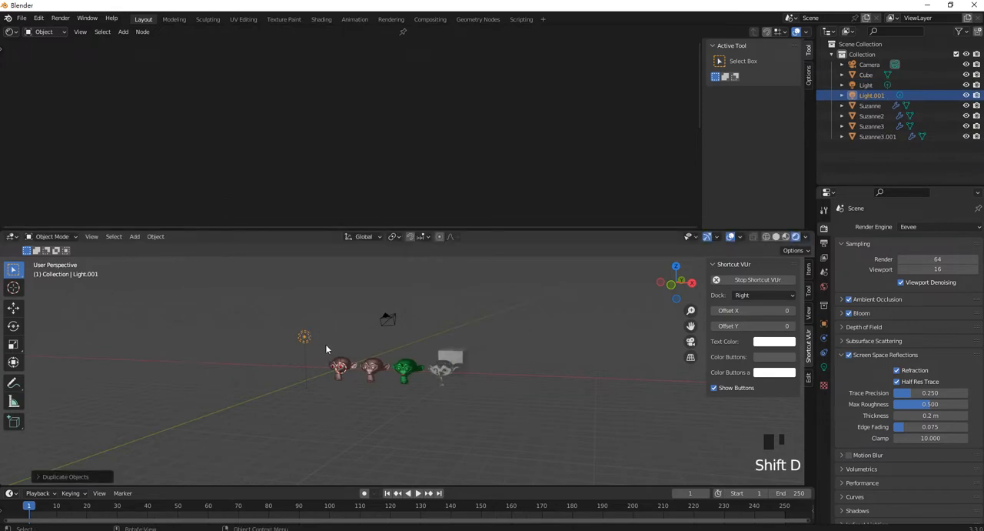
key(g)
key(x)
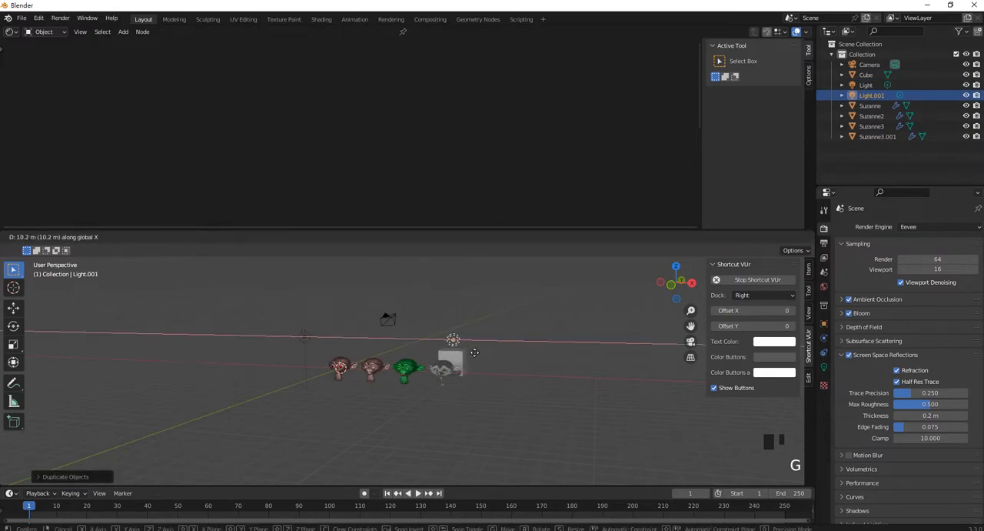
click(474, 352)
- Lower the duplicated light along the Z axis to about the height of the glass head
scroll(500, 356, up, 2)
shift+middle_drag(500, 356, 482, 337)
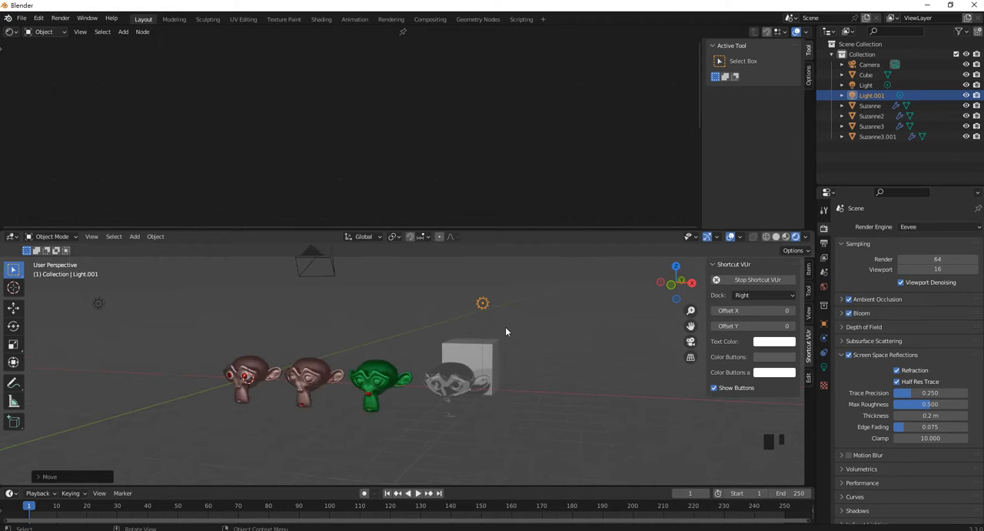
key(g)
key(z)
click(484, 423)
scroll(472, 421, up, 2)
middle_drag(472, 421, 500, 401)
- Select the glass head and tint its Glass BSDF color light pink
click(499, 391)
click(521, 159)
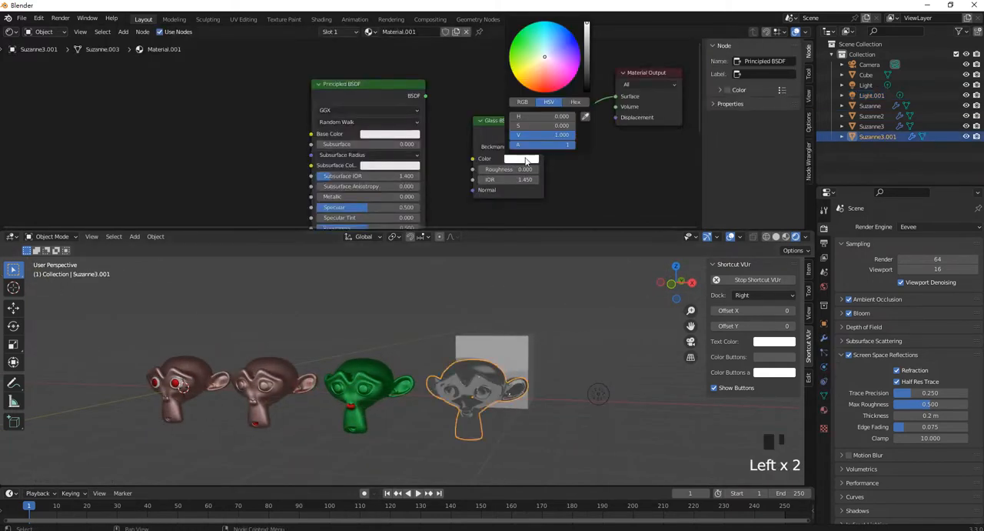
drag(547, 85, 559, 57)
scroll(534, 187, down, 1)
scroll(538, 186, up, 3)
- Try a Roughness of about 0.369 and an IOR of 1.0 on the Glass BSDF node
drag(556, 181, 585, 181)
scroll(477, 384, up, 3)
shift+middle_drag(569, 385, 411, 362)
mouse_move(540, 192)
mouse_down()
mouse_move(506, 192)
mouse_move(644, 192)
mouse_up()
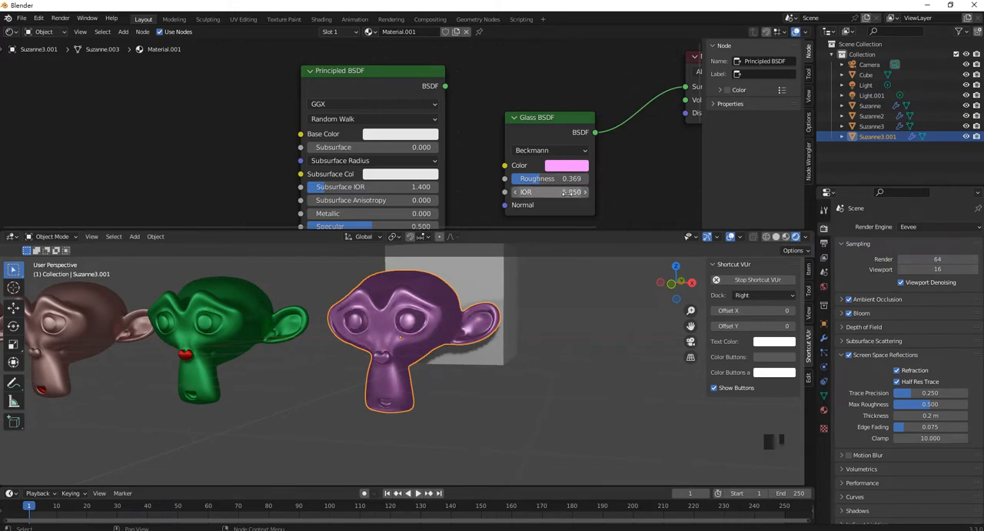
click(570, 196)
text(1.5)
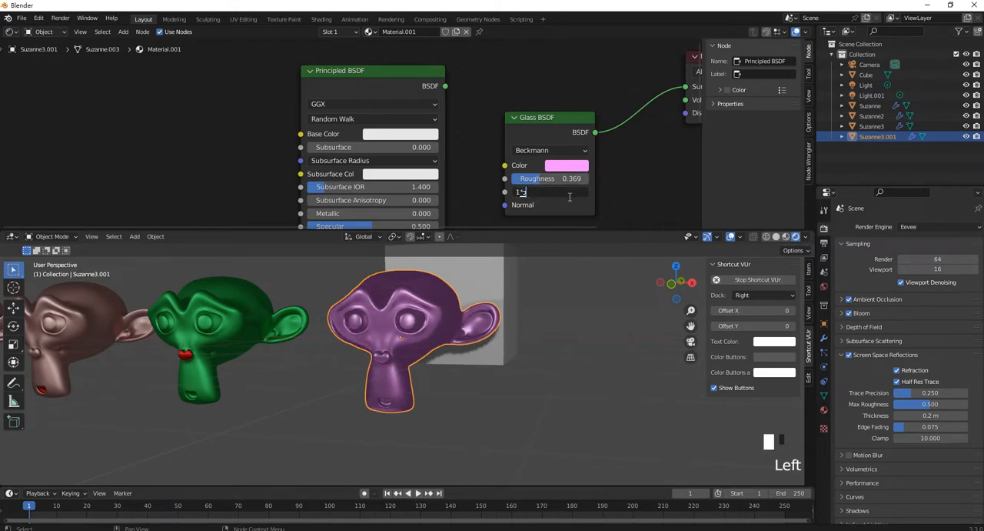
key(Return)
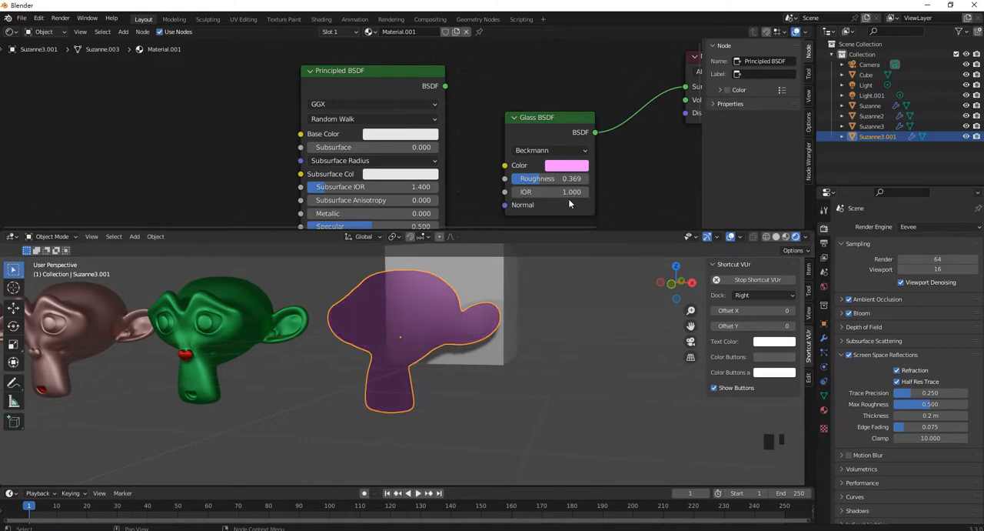
- Set the Glass BSDF's IOR to 1.3 and its Roughness to about 0.138
click(527, 192)
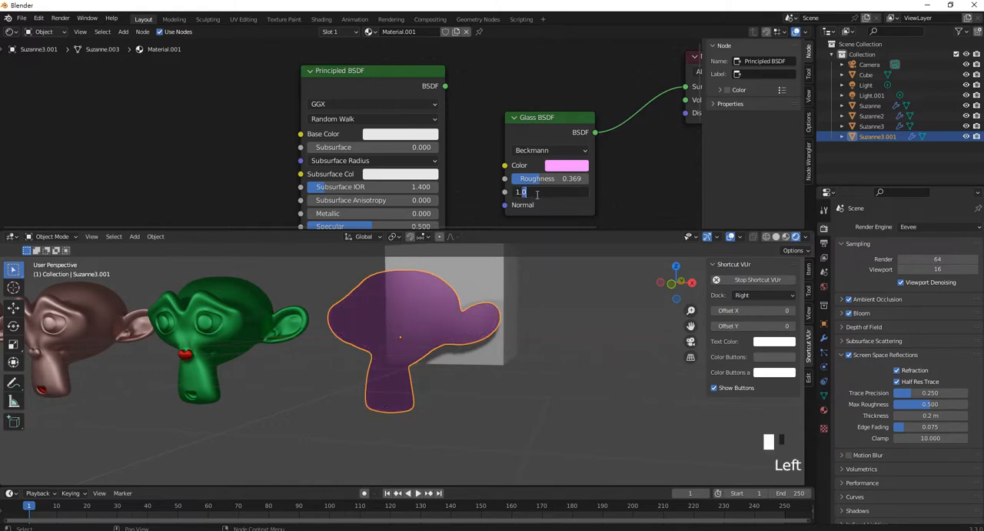
text(1.3)
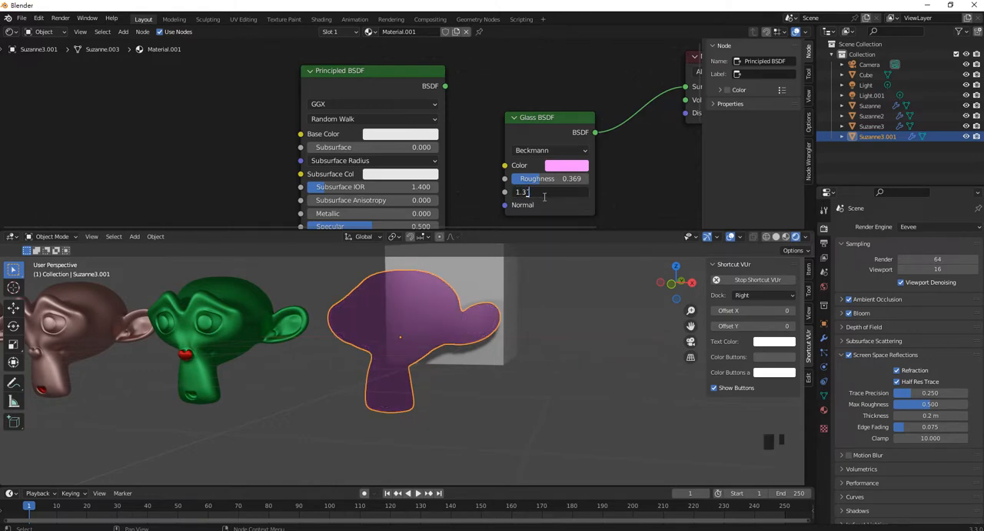
key(Return)
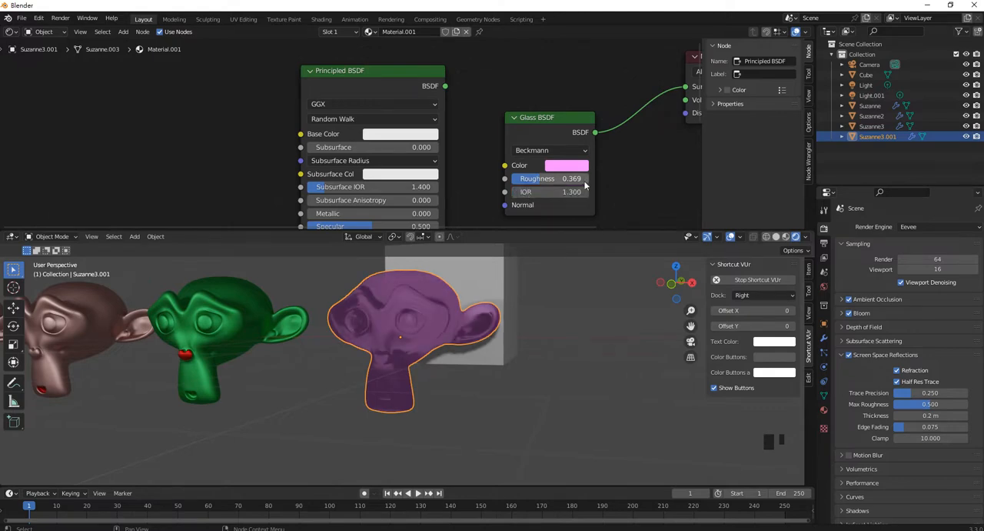
drag(570, 181, 526, 181)
scroll(484, 354, up, 1)
middle_drag(485, 354, 463, 375)
- Delete the unused Principled BSDF node from the glass material
click(395, 72)
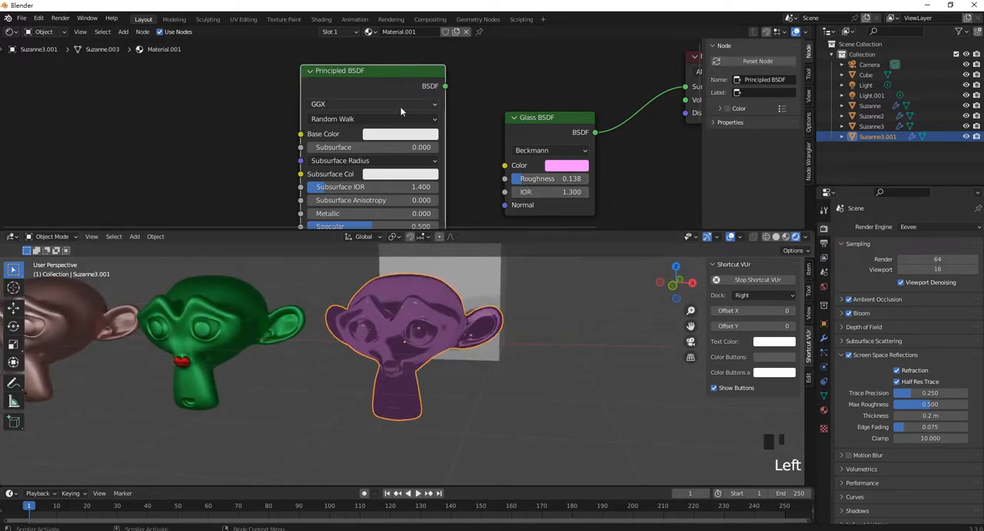
key(Delete)
scroll(423, 120, down, 5)
mouse_move(450, 113)
shift+middle_down()
mouse_move(439, 167)
mouse_move(433, 124)
shift+middle_up()
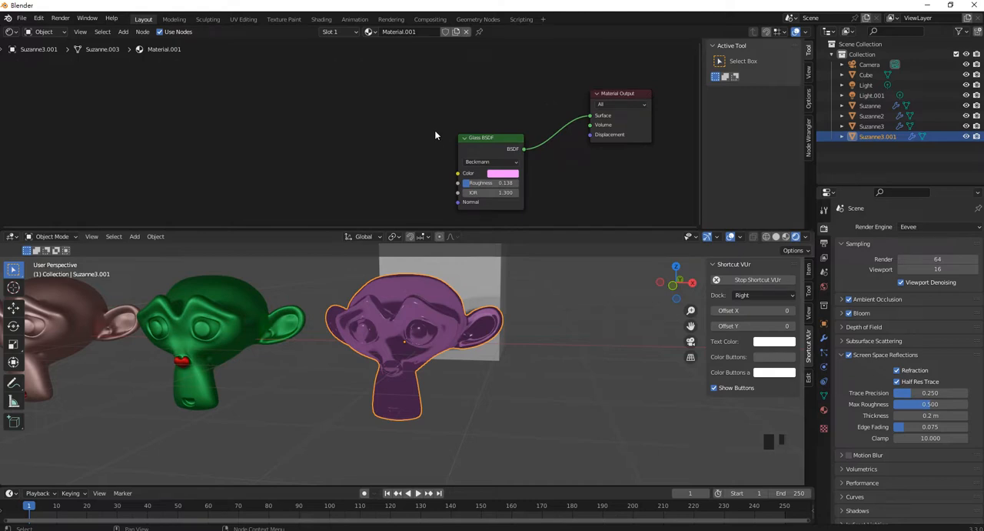
- Add a Refraction BSDF shader node and place it above the Glass BSDF node
key(shift+a)
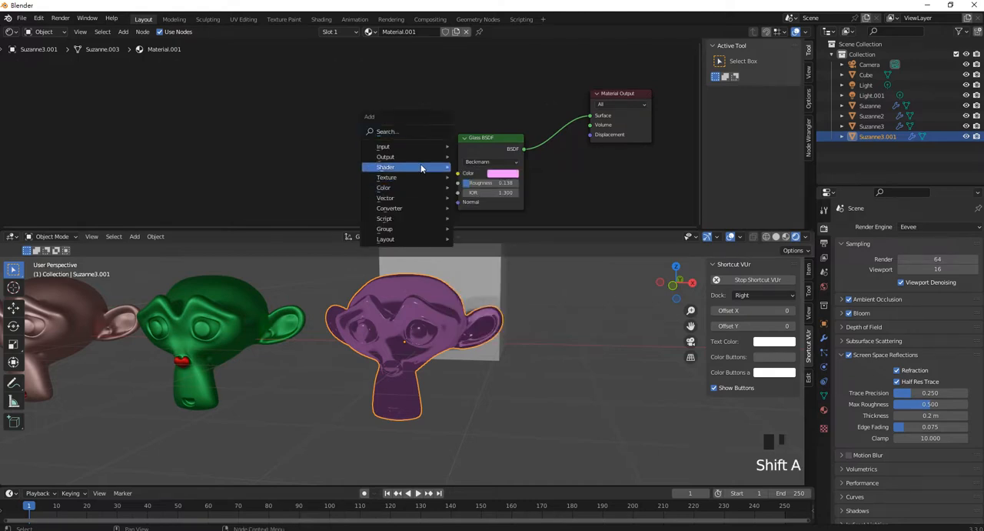
mouse_move(422, 169)
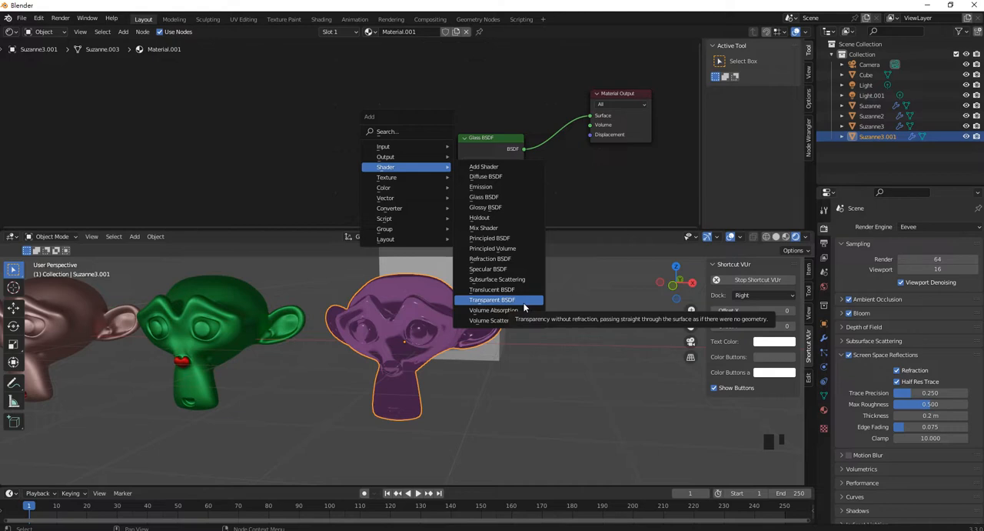
click(514, 264)
click(408, 71)
drag(409, 71, 495, 73)
middle_drag(533, 126, 463, 97)
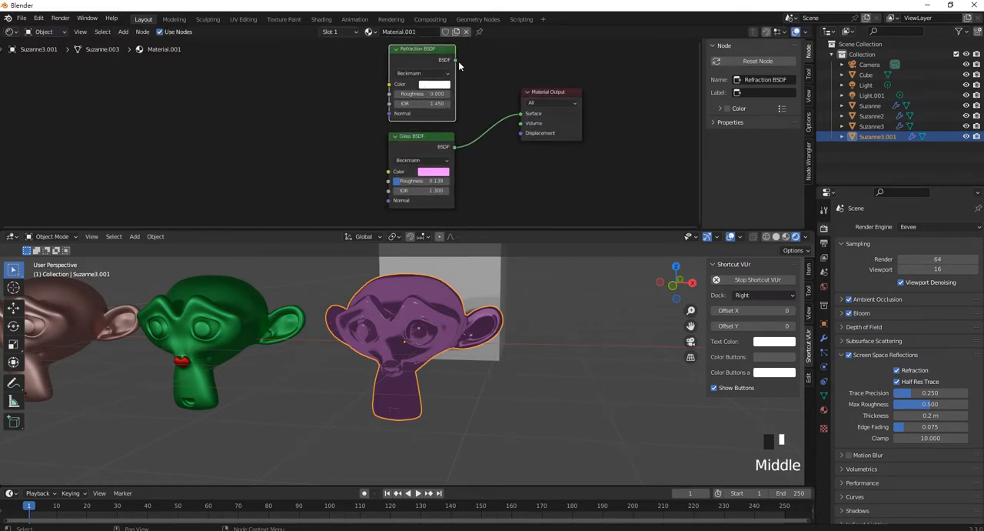
- Connect the Refraction BSDF output to the Material Output's Surface input and set the Refraction color to light blue
drag(455, 60, 520, 113)
mouse_move(462, 327)
middle_down()
mouse_move(406, 307)
mouse_move(458, 316)
middle_up()
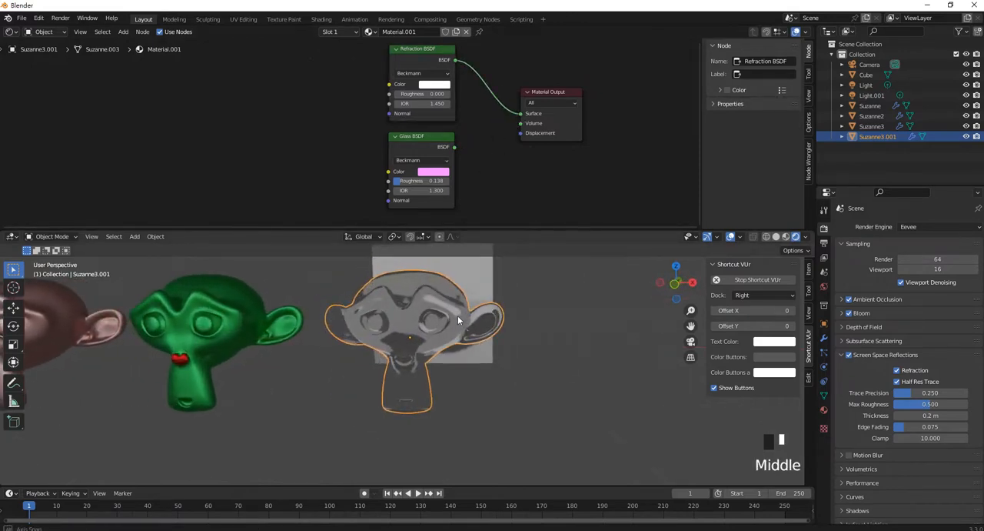
click(435, 84)
mouse_move(465, 117)
mouse_down()
mouse_move(448, 122)
mouse_move(474, 111)
mouse_move(466, 118)
mouse_up()
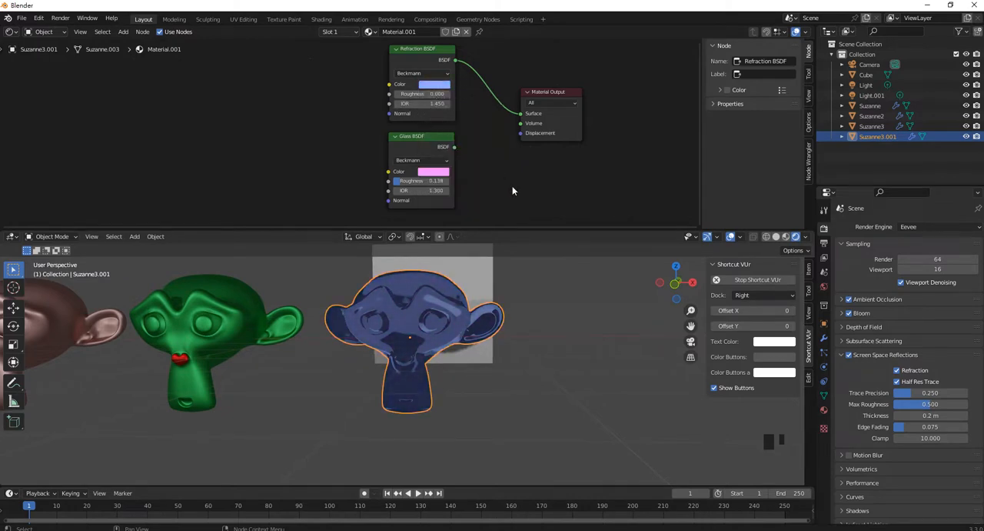
- Reconnect the Glass BSDF output to the Material Output's Surface input in place of the Refraction BSDF
click(488, 173)
drag(454, 146, 520, 113)
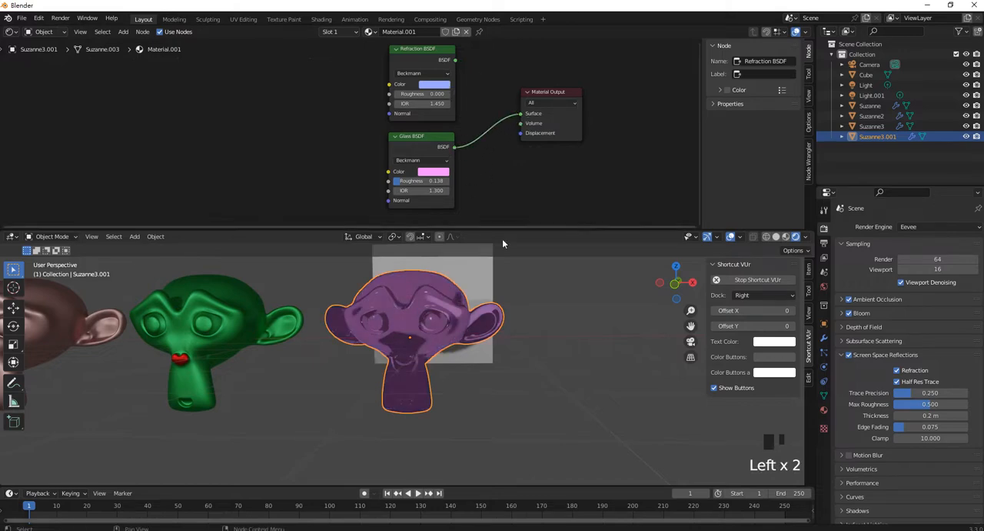
- Add a Transparent BSDF shader node and place it below the Glass BSDF node
click(518, 288)
middle_drag(519, 287, 502, 337)
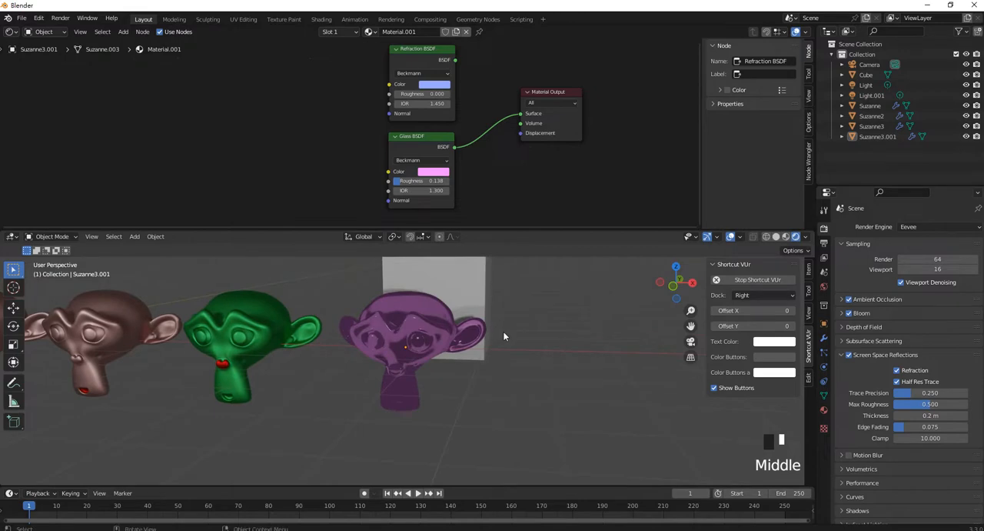
scroll(485, 323, down, 2)
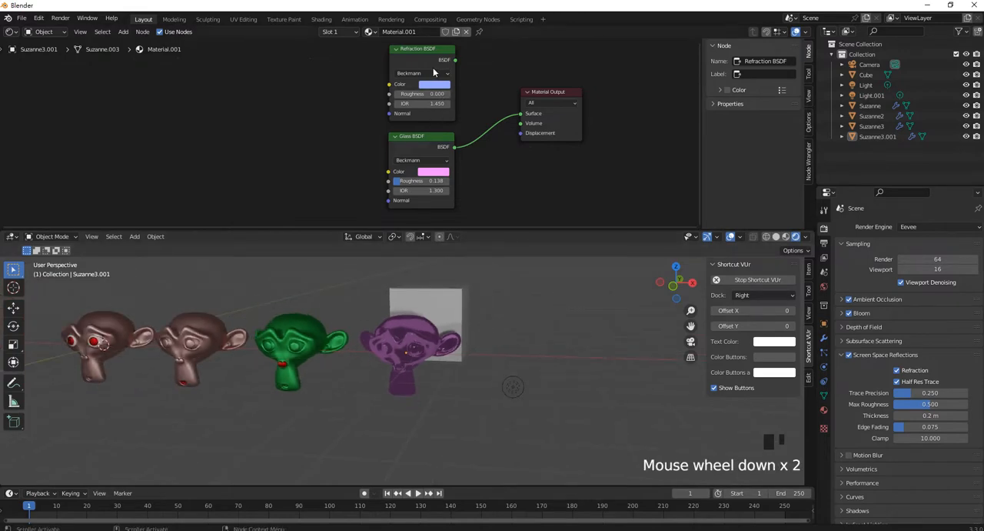
scroll(427, 160, down, 3)
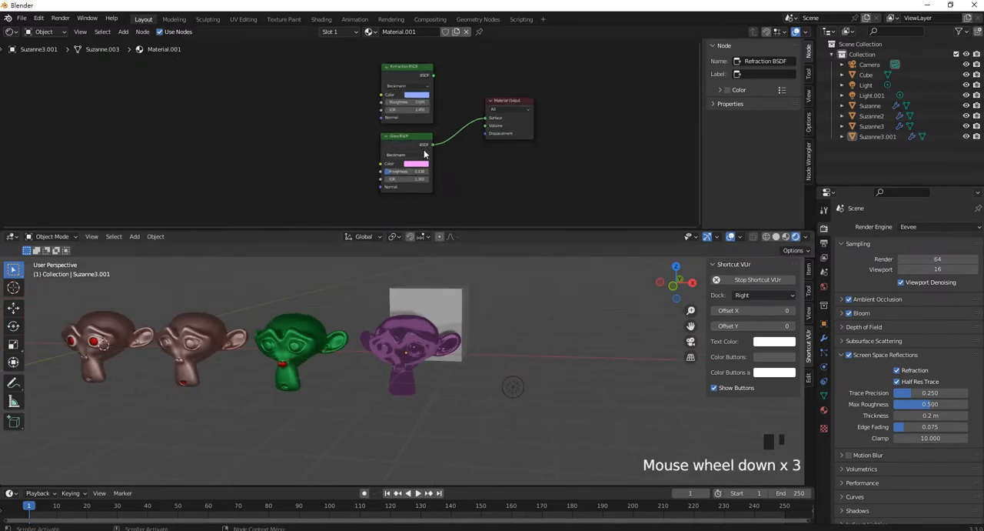
key(shift+a)
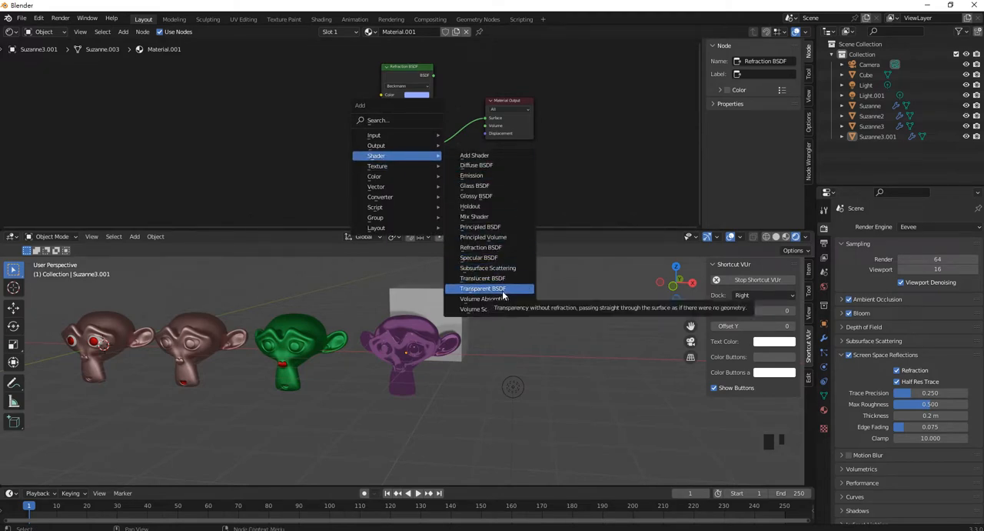
click(504, 288)
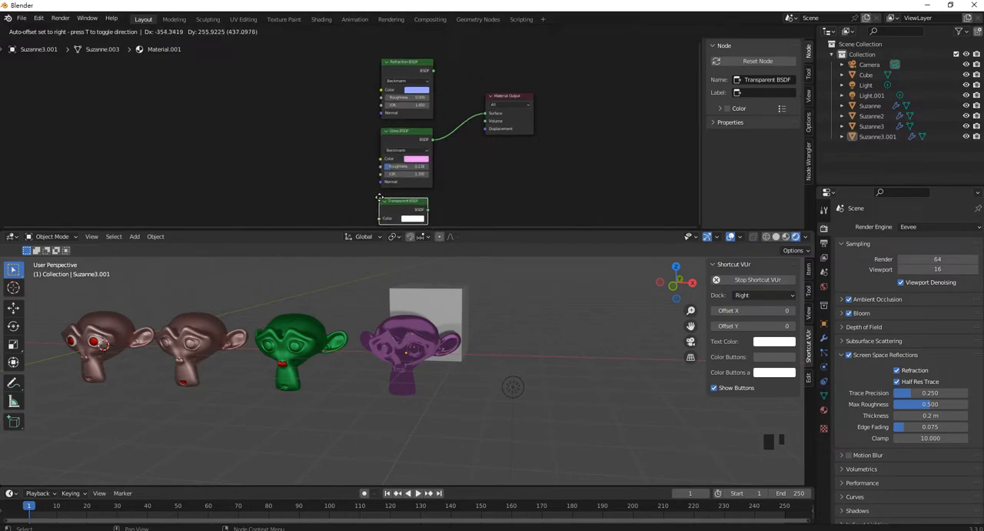
click(391, 213)
- Connect the Transparent BSDF output to the Material Output's Surface input in place of the Glass BSDF
middle_drag(463, 198, 411, 187)
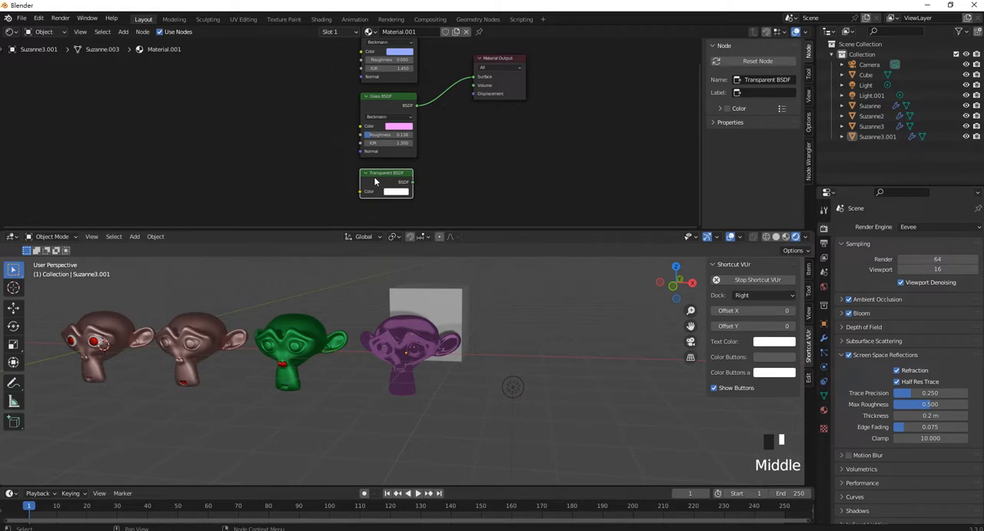
scroll(386, 180, up, 5)
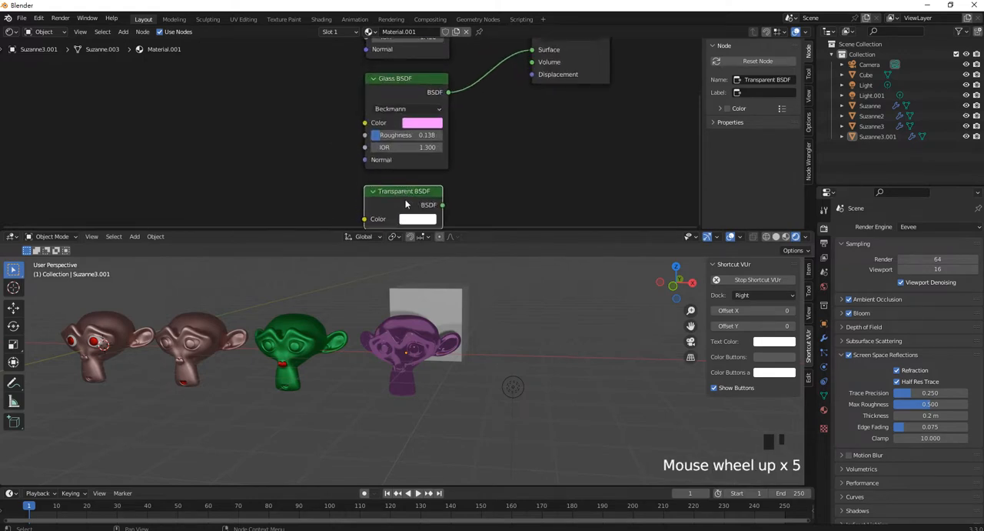
scroll(444, 208, down, 2)
drag(428, 194, 506, 61)
middle_drag(442, 365, 506, 357)
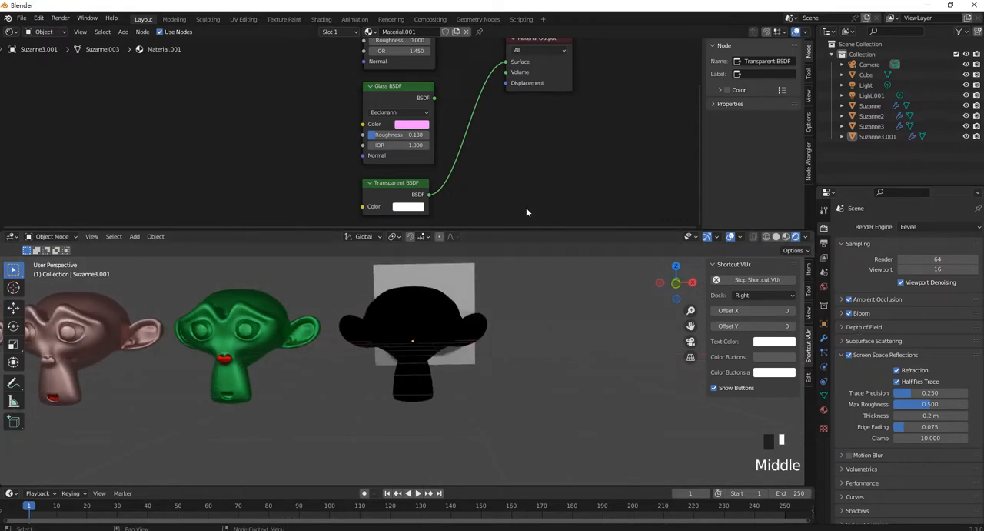
- Rename the fourth head's material from its default name to ColorT
click(824, 409)
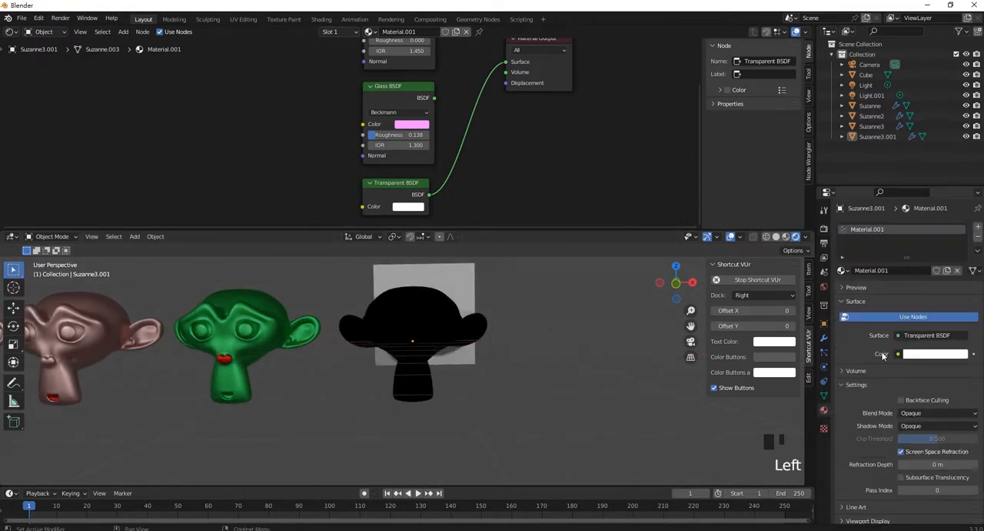
click(885, 230)
double_click(889, 229)
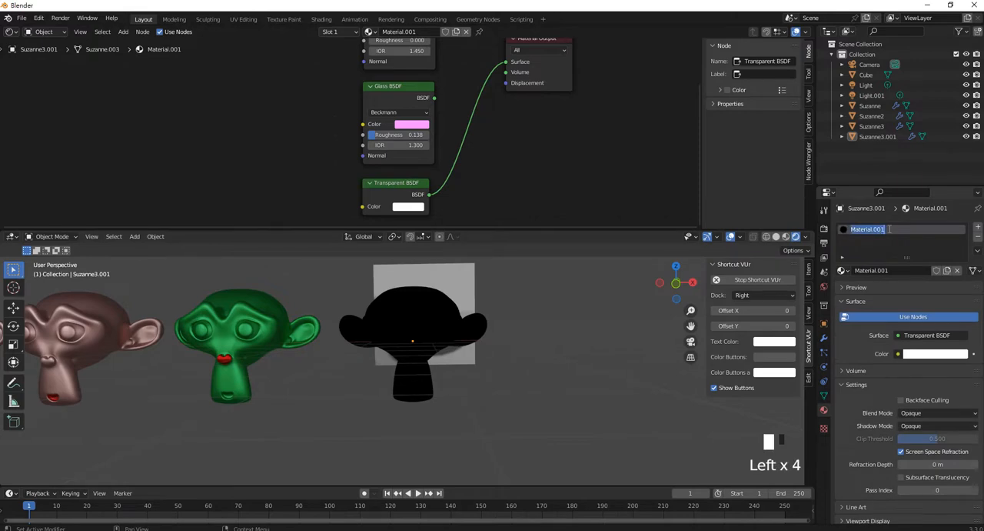
text(C)
key(BackSpace)
text(olor)
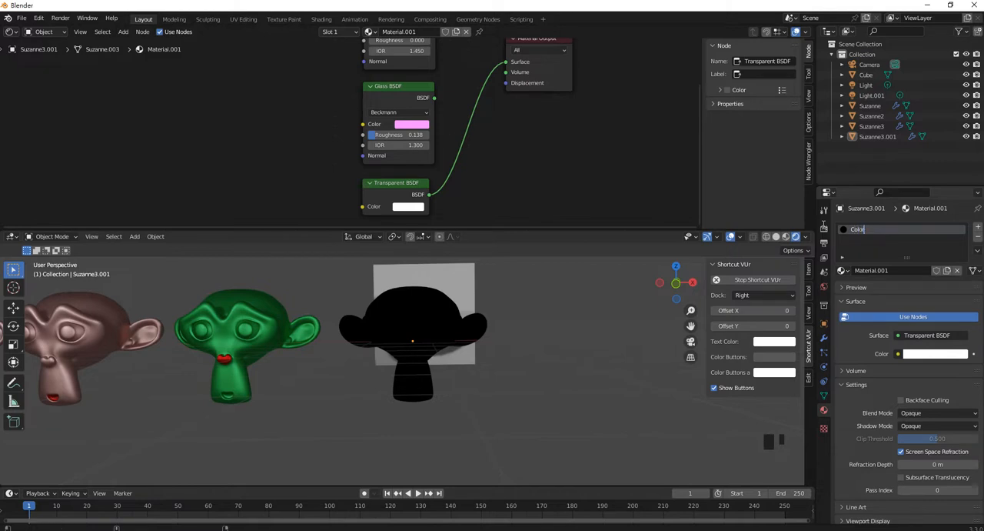
text(T)
key(Return)
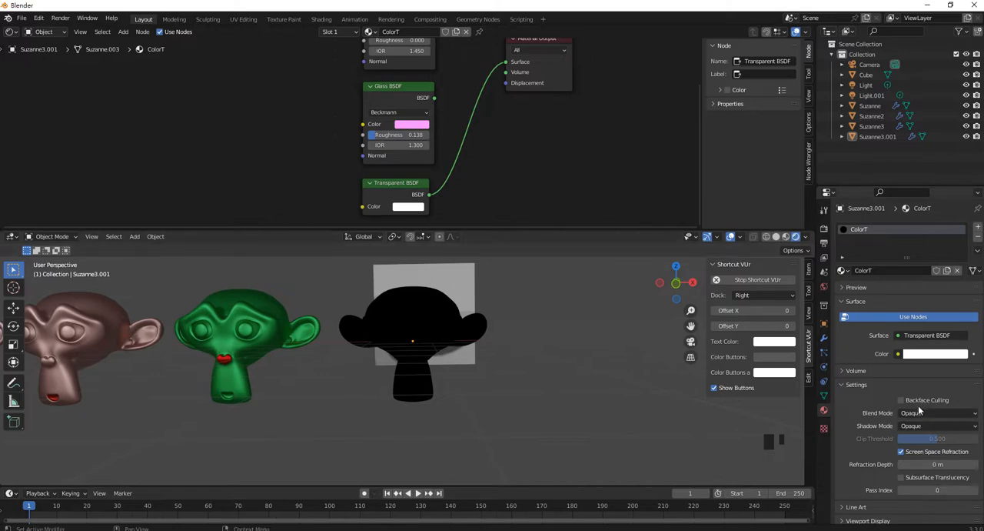
- Set the ColorT material's Blend Mode to Alpha Blend
scroll(917, 469, down, 4)
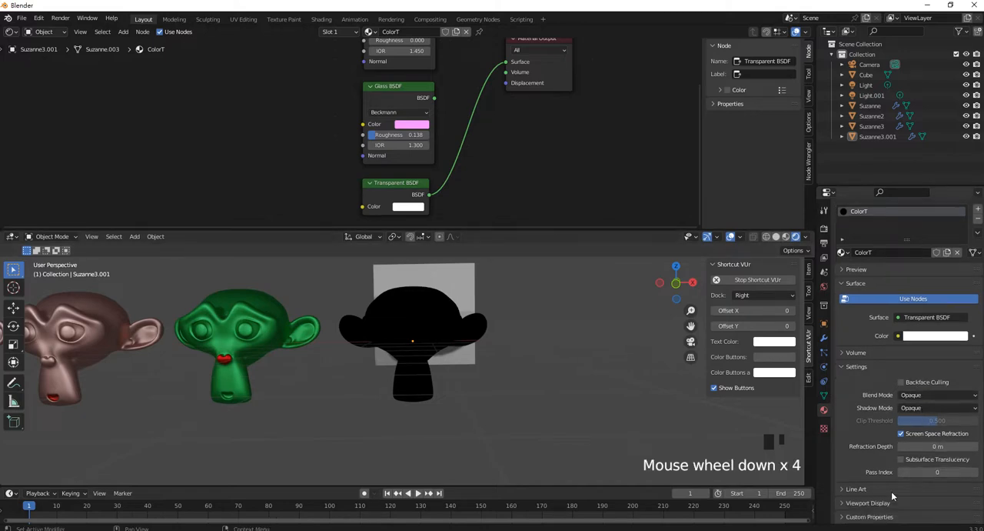
scroll(922, 440, up, 2)
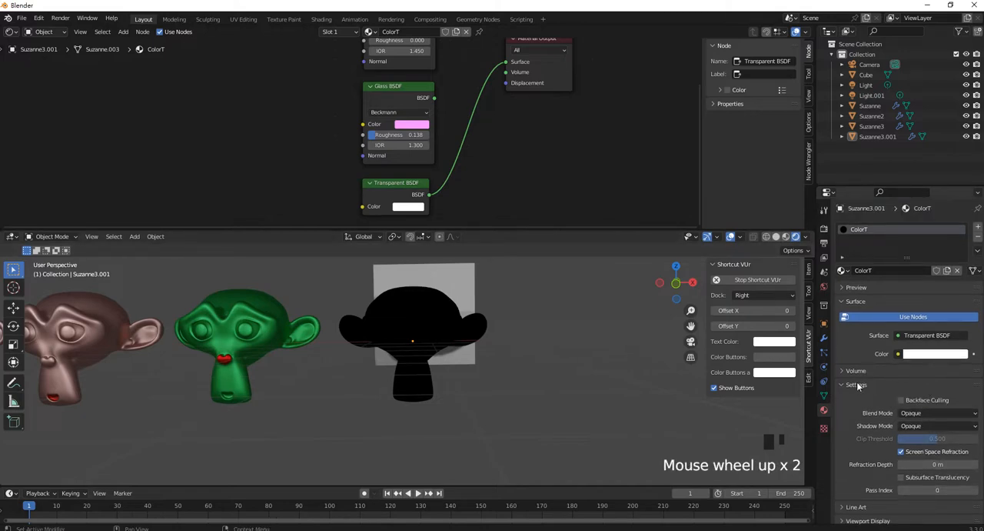
click(930, 413)
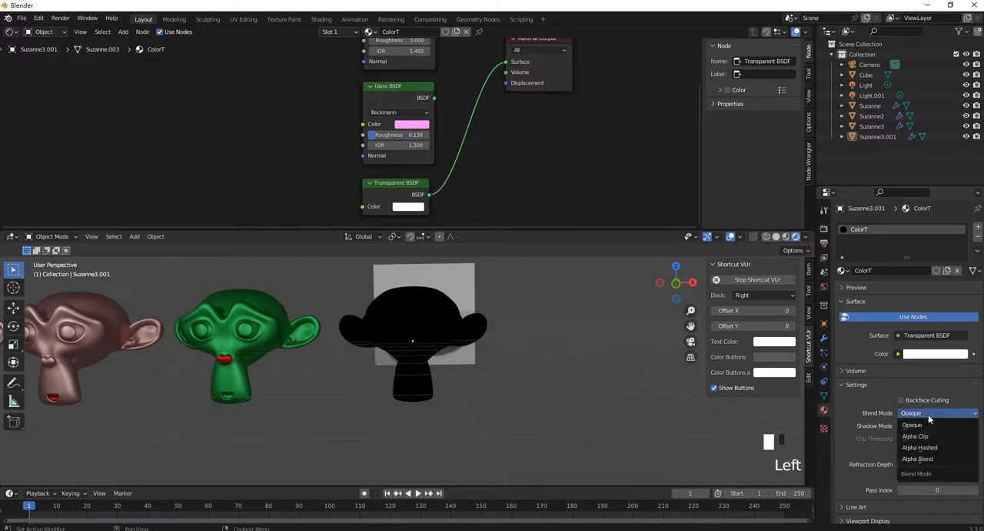
click(929, 460)
middle_drag(554, 381, 533, 398)
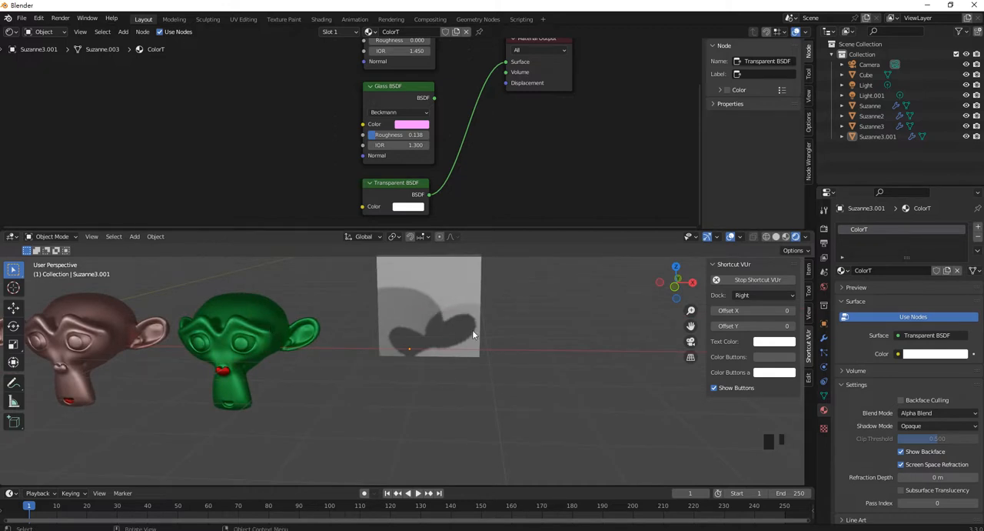
- Set the ColorT material's Shadow Mode to None and select the transparent head in the viewport
click(920, 427)
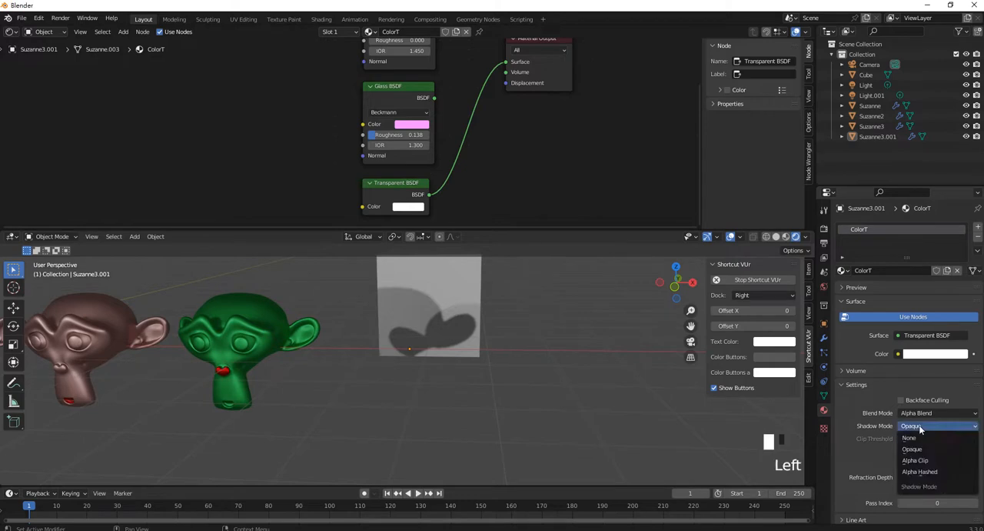
click(936, 447)
click(928, 430)
click(919, 437)
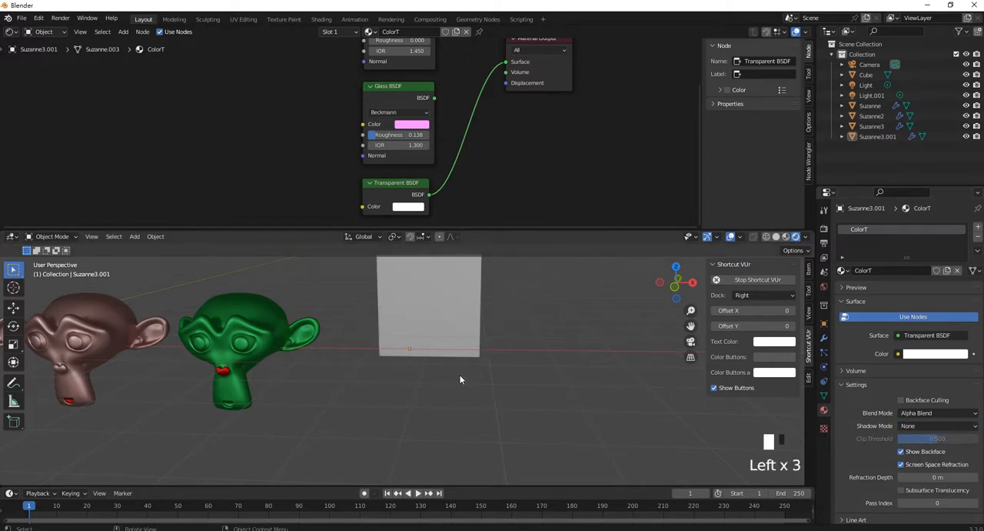
click(450, 347)
mouse_move(472, 339)
middle_down()
mouse_move(461, 318)
mouse_move(425, 322)
mouse_move(436, 340)
mouse_move(483, 346)
middle_up()
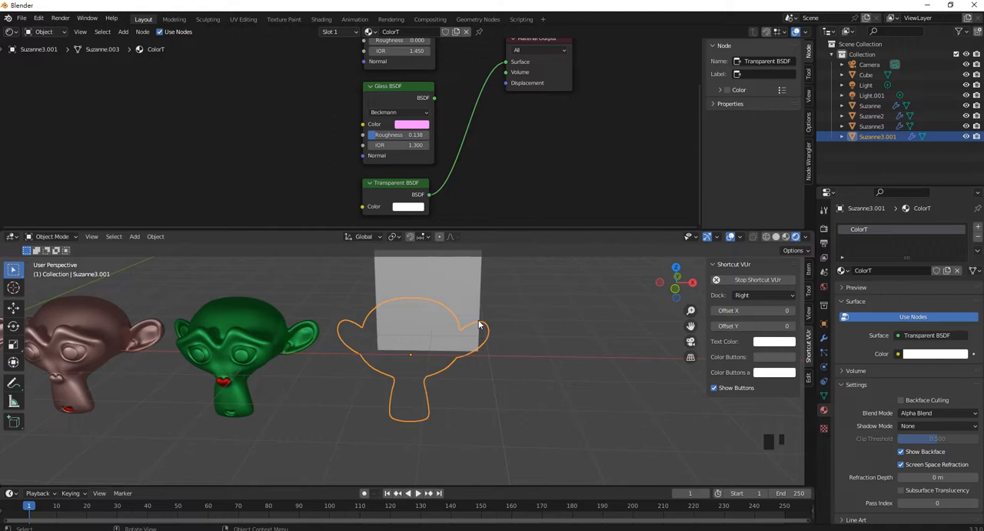
- Reconnect the Glass BSDF output to the Material Output's Surface input in place of the Transparent BSDF
drag(434, 97, 505, 61)
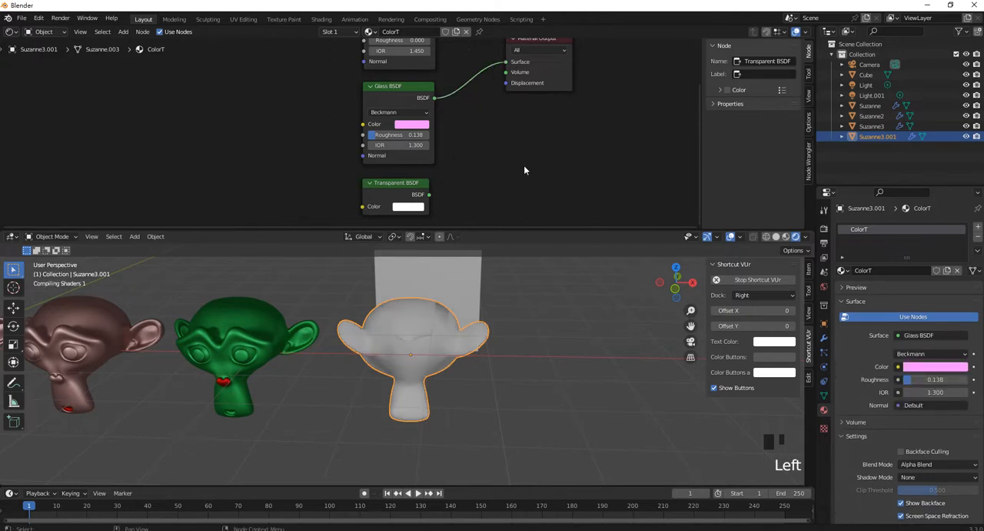
click(492, 196)
scroll(485, 358, up, 2)
scroll(483, 358, down, 4)
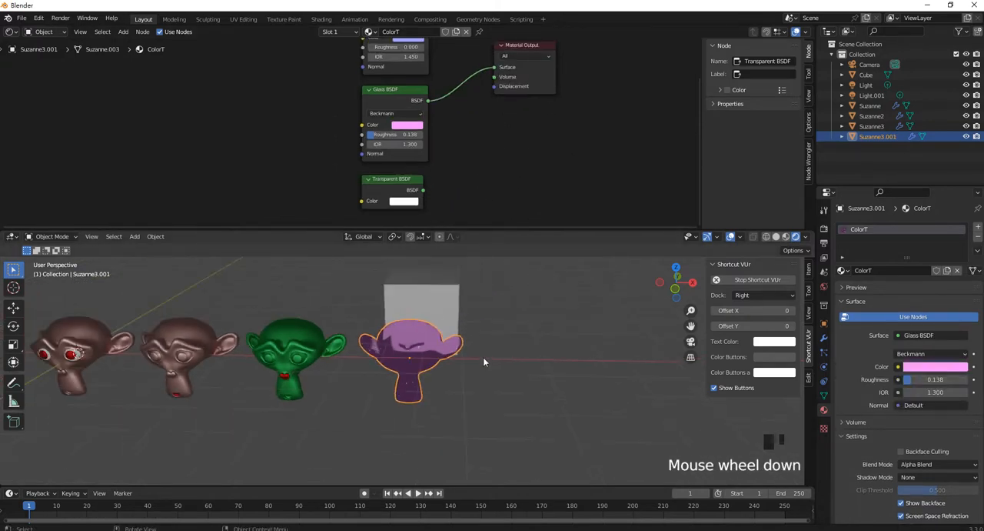
scroll(482, 357, up, 2)
scroll(463, 349, down, 2)
- Duplicate the purple glass head and place the copy beside it as the fifth head in the row
click(458, 351)
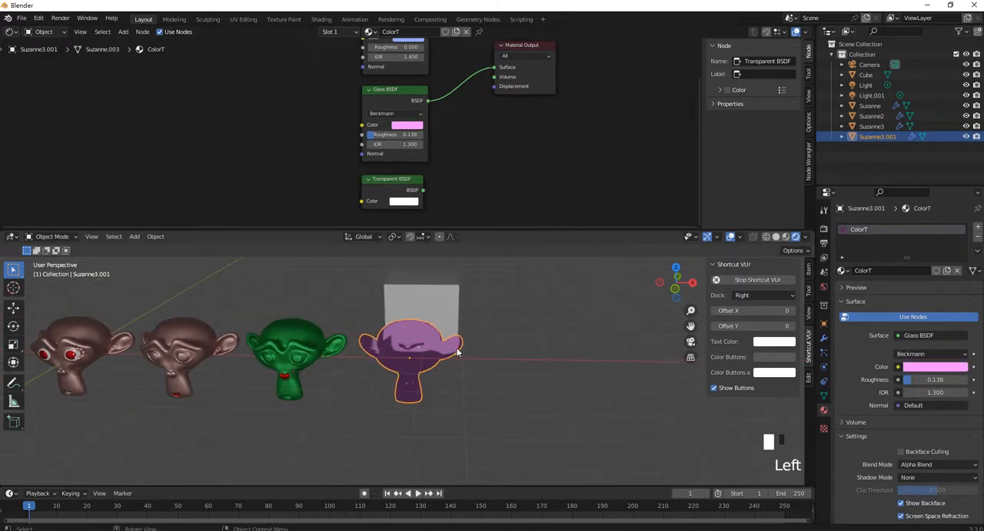
key(shift+d)
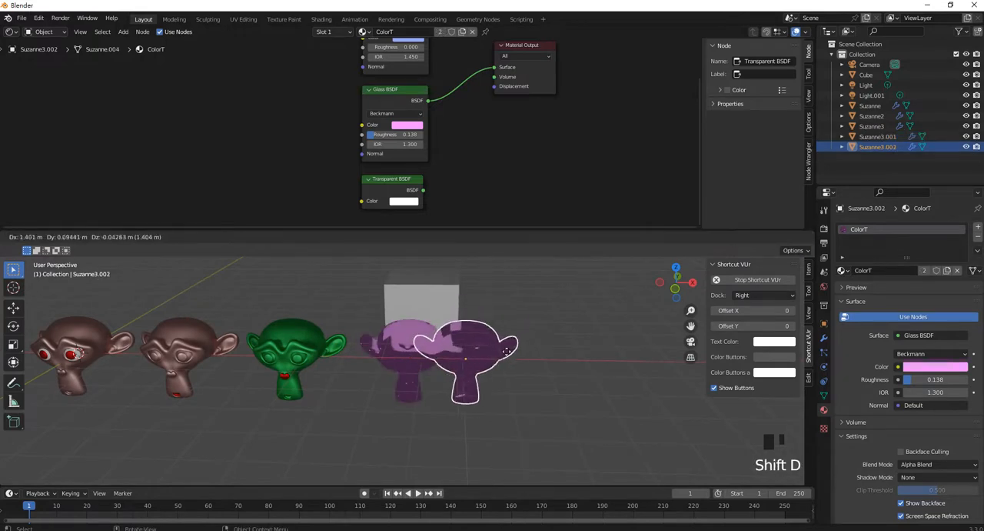
right_click(500, 369)
key(g)
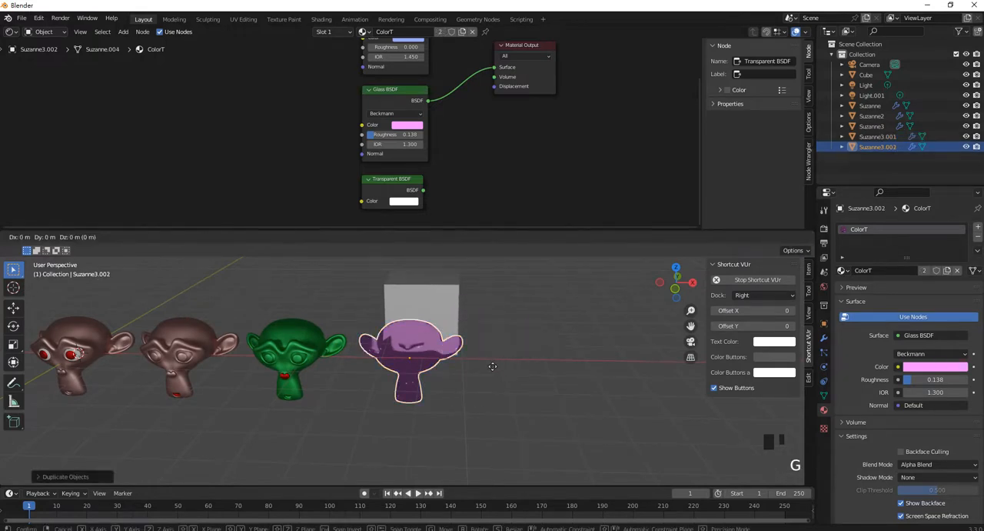
click(621, 375)
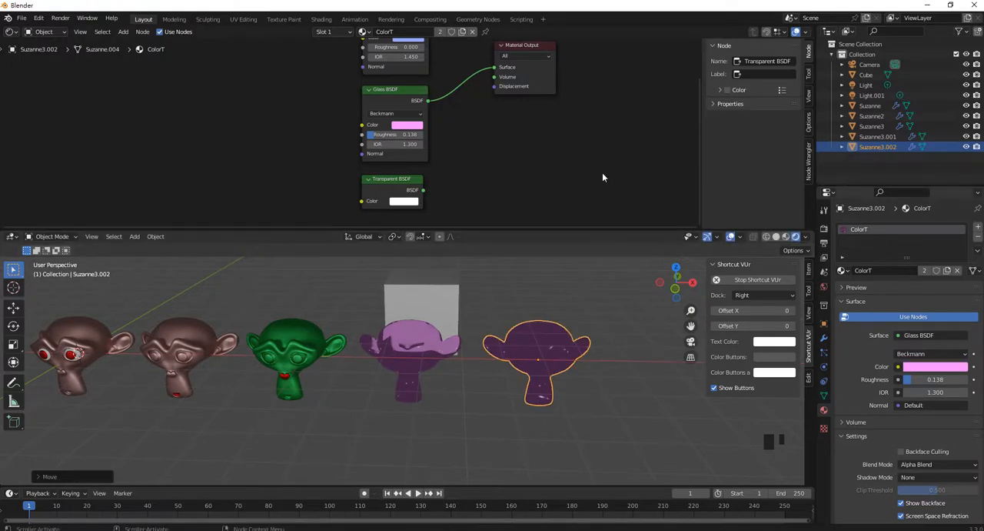
- Remove the ColorT material slot from the duplicated head
scroll(511, 160, down, 1)
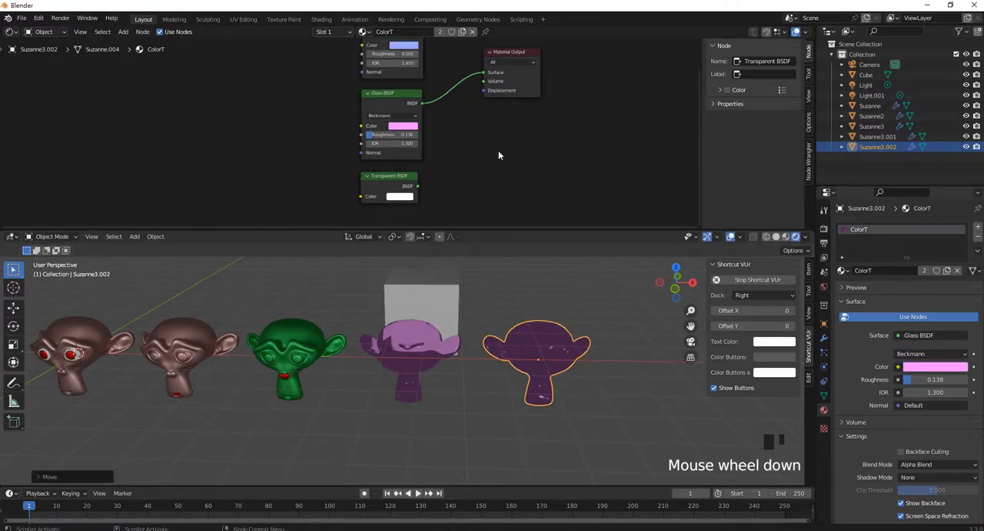
click(979, 242)
click(914, 240)
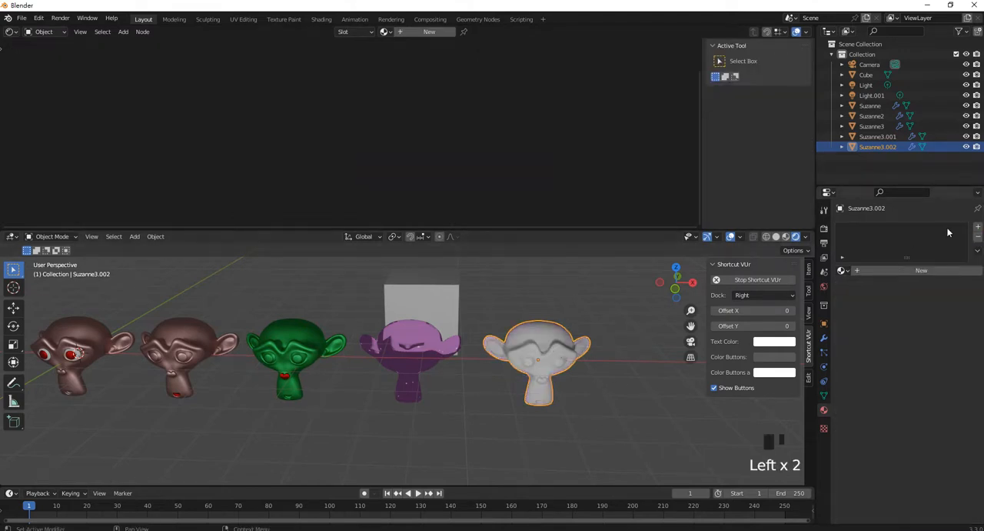
- Create a new material on the duplicated head and name it ColorE
click(918, 270)
click(884, 232)
double_click(884, 230)
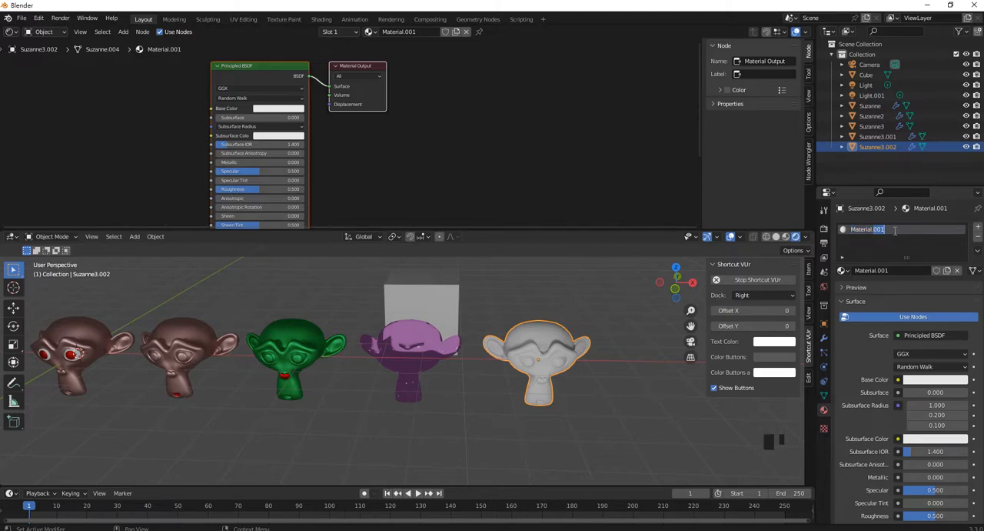
text(C)
key(BackSpace)
key(BackSpace)
key(BackSpace)
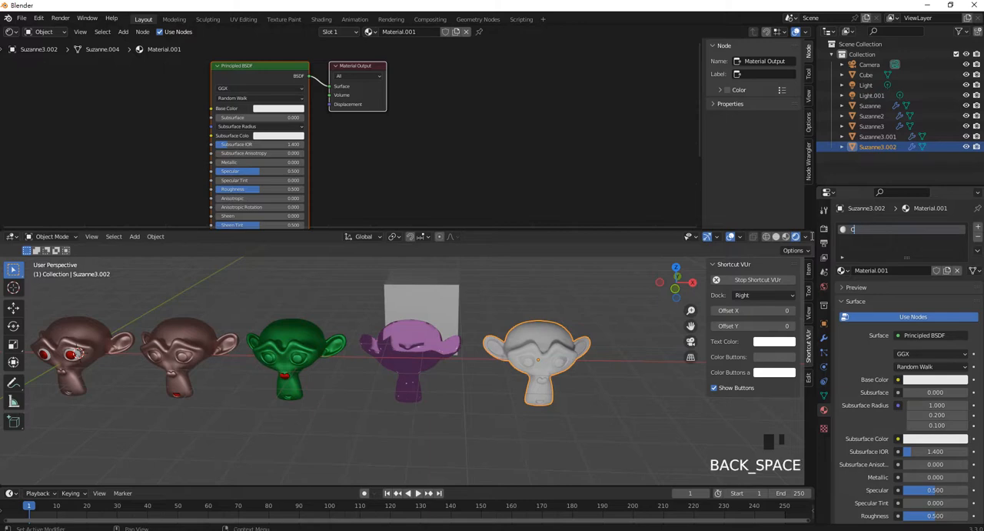
text(olorE)
key(Return)
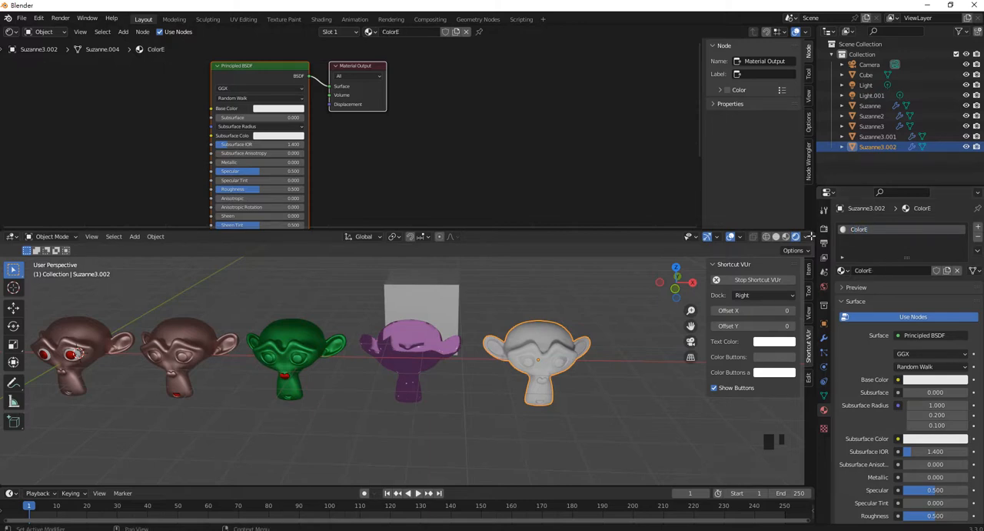
- Rename the object Suzanne3.001 as Suzanne4
click(884, 136)
double_click(885, 136)
drag(881, 137, 906, 136)
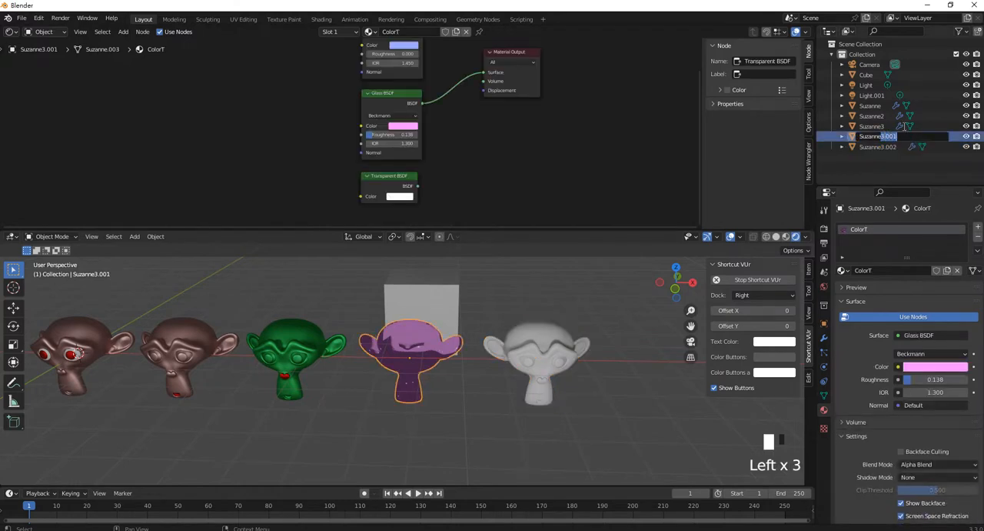
text(4)
key(Return)
- Rename the object Suzanne3.002 as Suzanne5
double_click(877, 147)
key(Left)
key(Left)
double_click(884, 138)
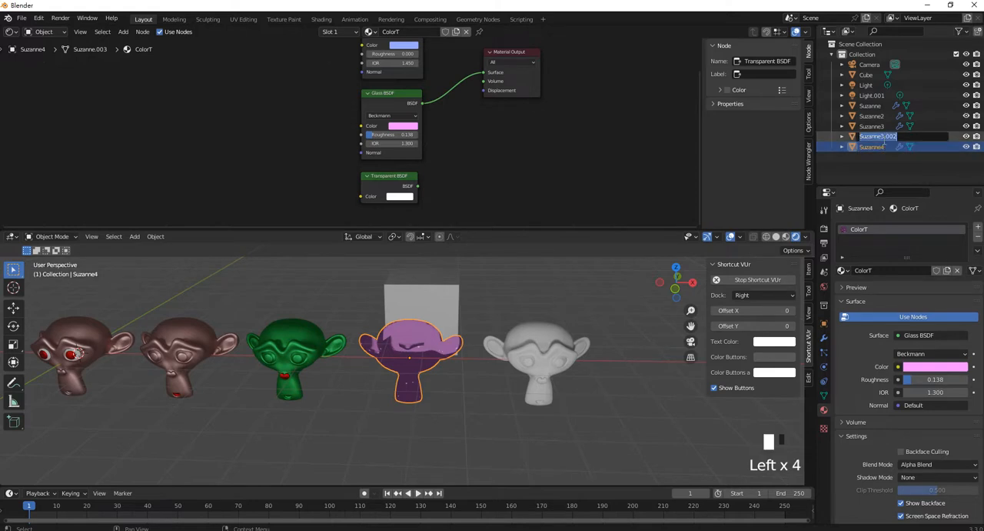
drag(879, 136, 915, 137)
text(5)
key(Return)
- Select the fifth head and move ColorE's Material Output node farther away from the Principled BSDF node
click(568, 350)
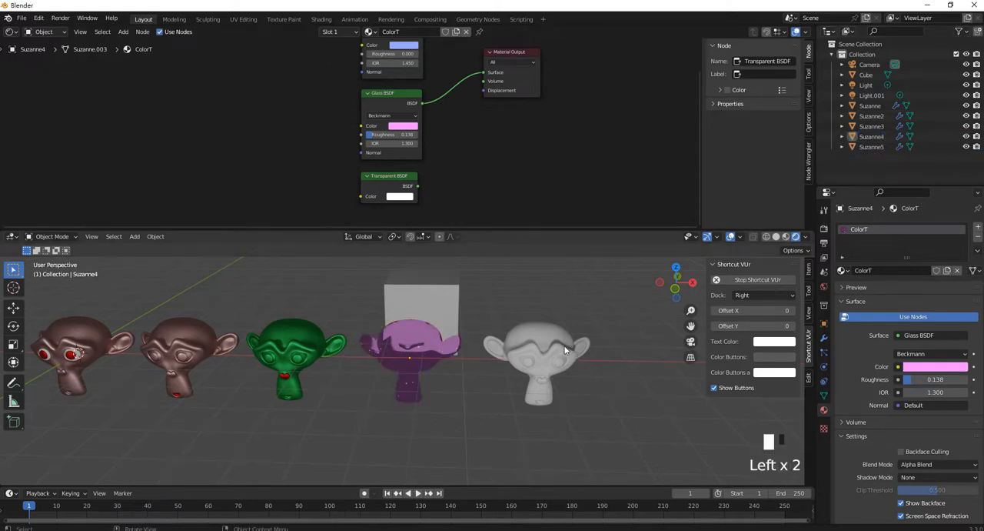
middle_drag(456, 175, 522, 94)
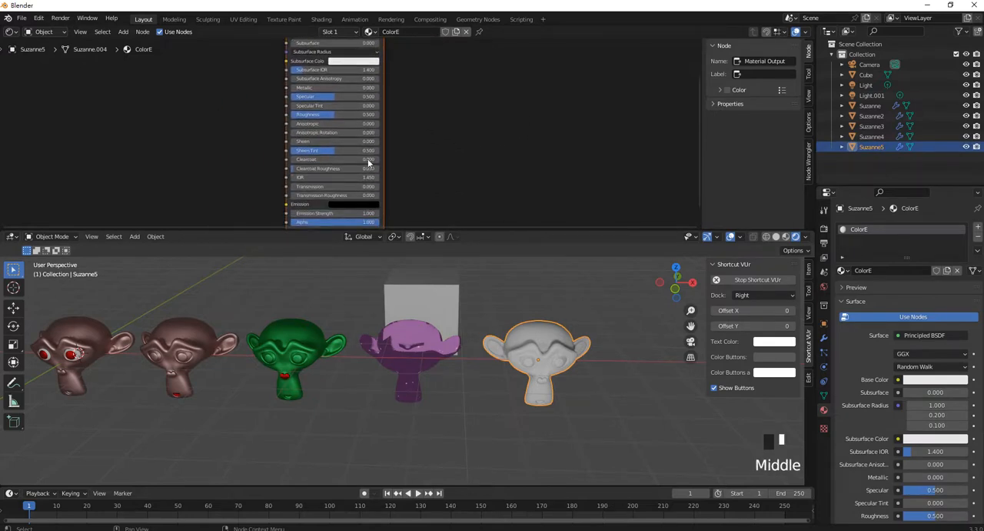
middle_drag(424, 101, 448, 192)
drag(456, 80, 594, 62)
click(502, 149)
click(495, 71)
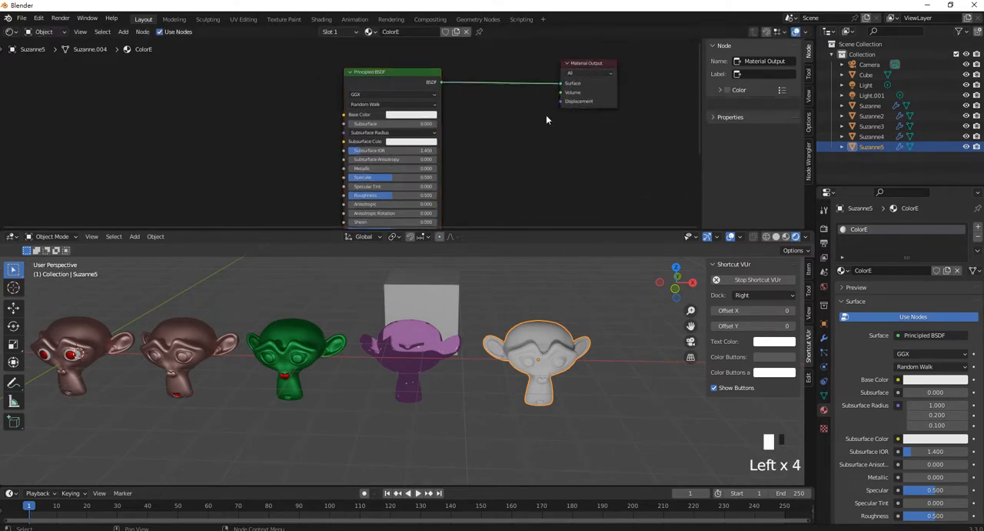
- Insert an Emission shader into the link feeding ColorE's Material Output and set its Strength to 19.7
key(shift+a)
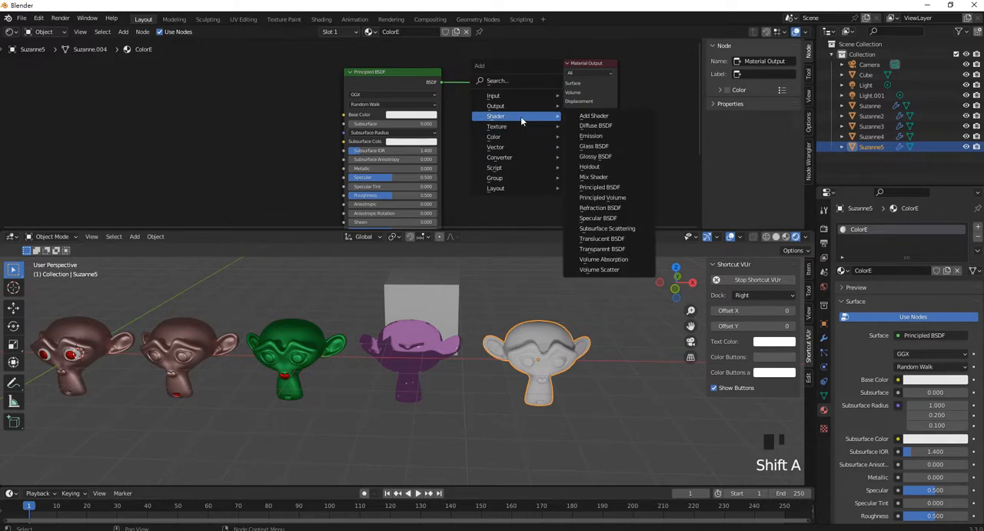
click(591, 135)
click(478, 70)
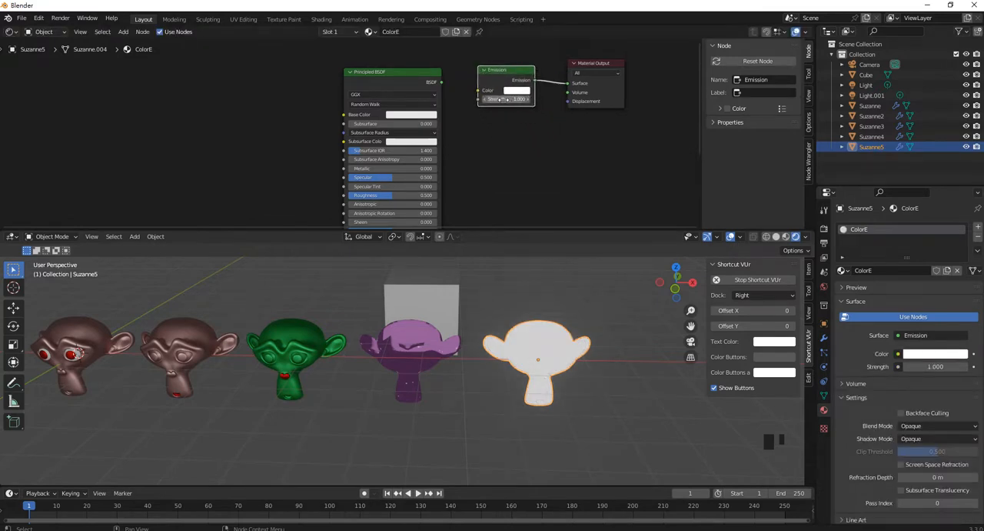
drag(496, 100, 532, 100)
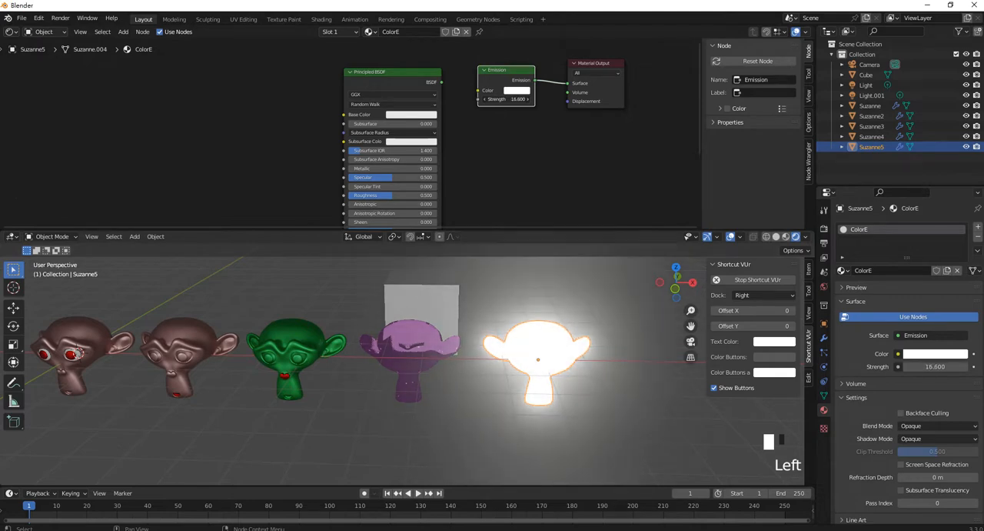
click(823, 228)
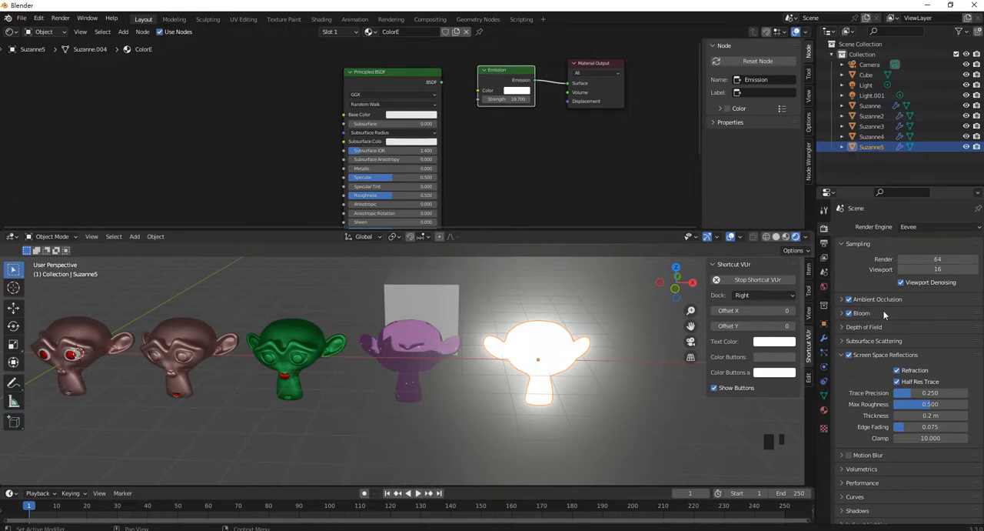
- Set the Emission color to a light blue-violet and delete the unused Principled BSDF node
double_click(517, 93)
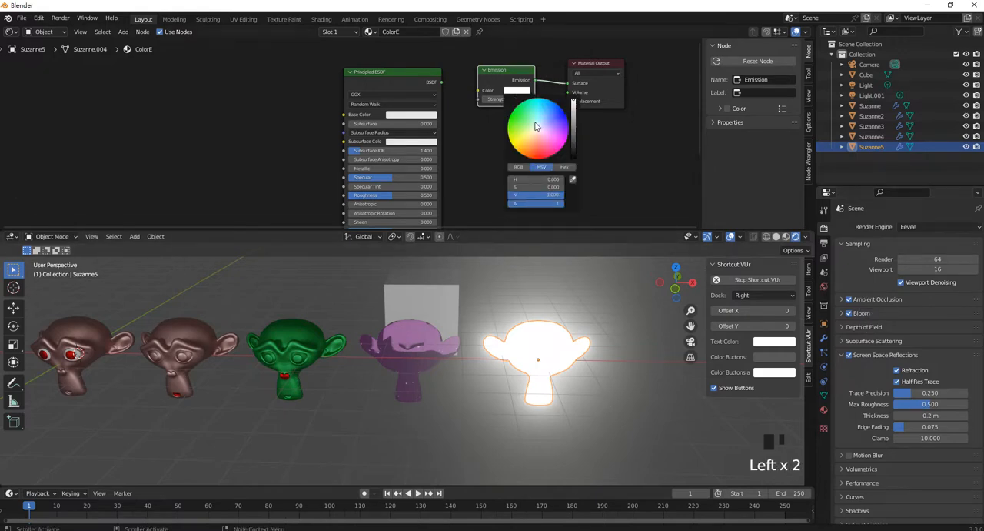
mouse_move(536, 126)
mouse_down()
mouse_move(528, 135)
mouse_move(553, 119)
mouse_up()
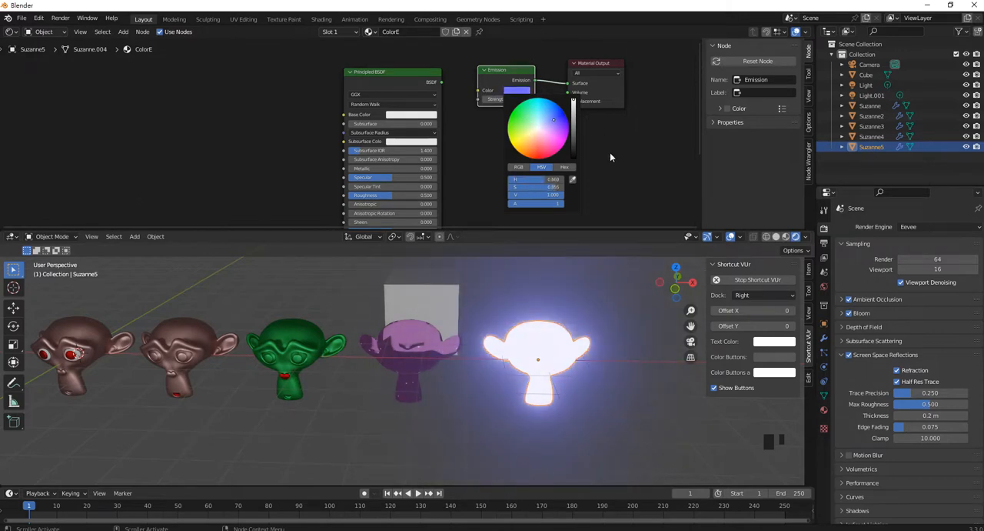
click(428, 91)
key(Delete)
- Try moving the glowing head past the other heads to preview its light on them
middle_drag(584, 394, 580, 370)
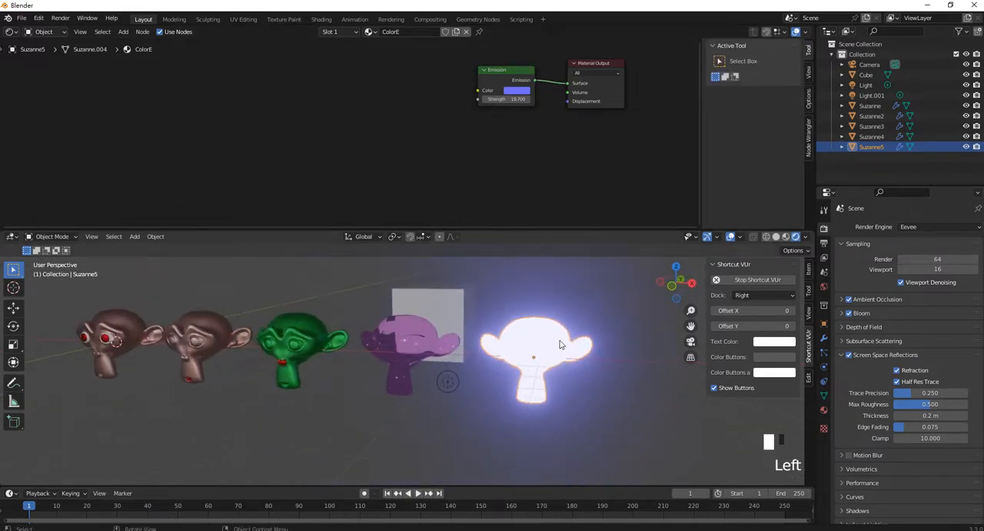
key(g)
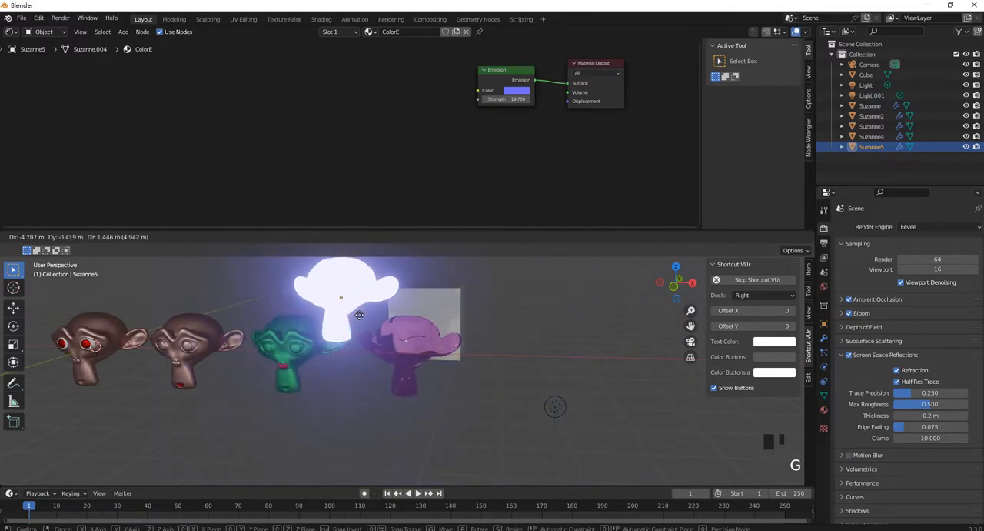
right_click(620, 370)
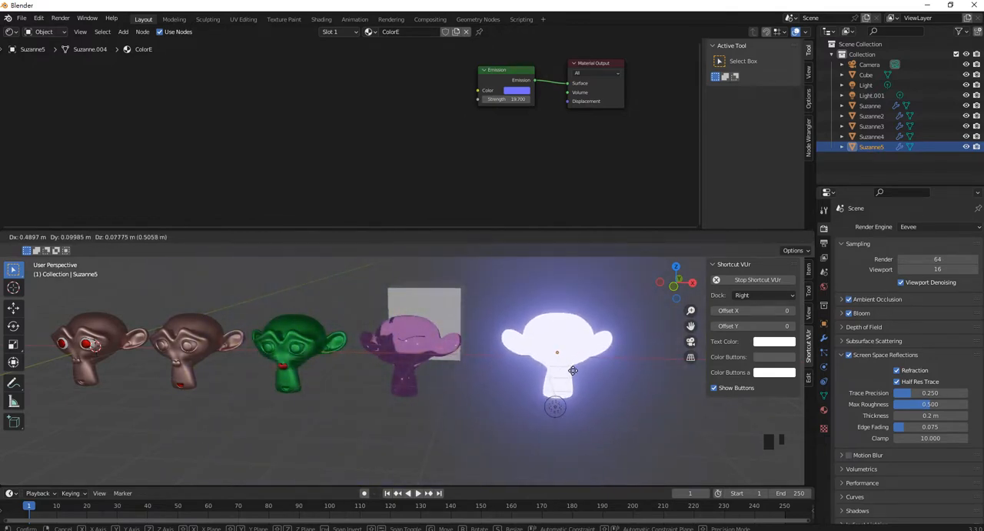
middle_drag(508, 299, 545, 371)
- Duplicate the light near the glowing head and move the copy about -5.19 m along the X axis
scroll(492, 327, down, 3)
scroll(563, 359, up, 1)
scroll(563, 358, down, 2)
scroll(552, 377, up, 2)
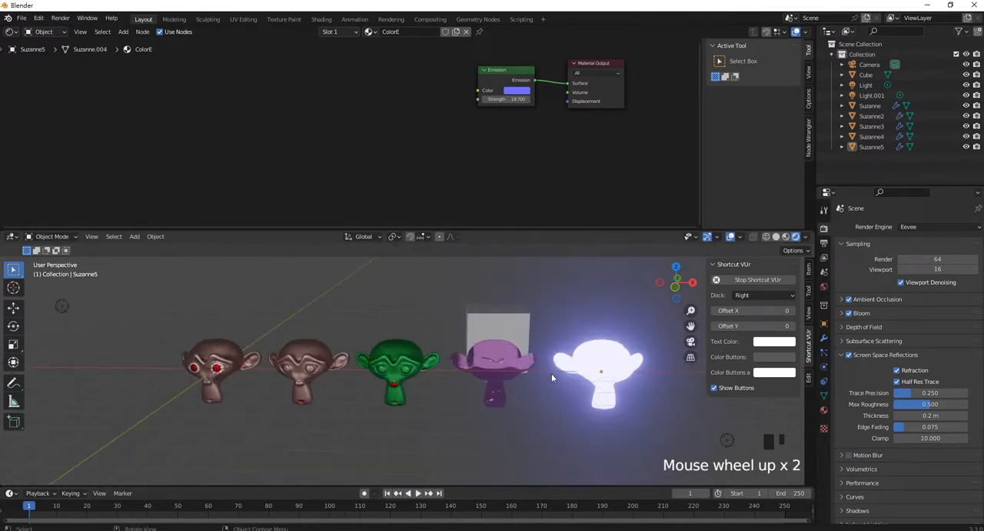
scroll(551, 377, down, 3)
scroll(552, 377, up, 1)
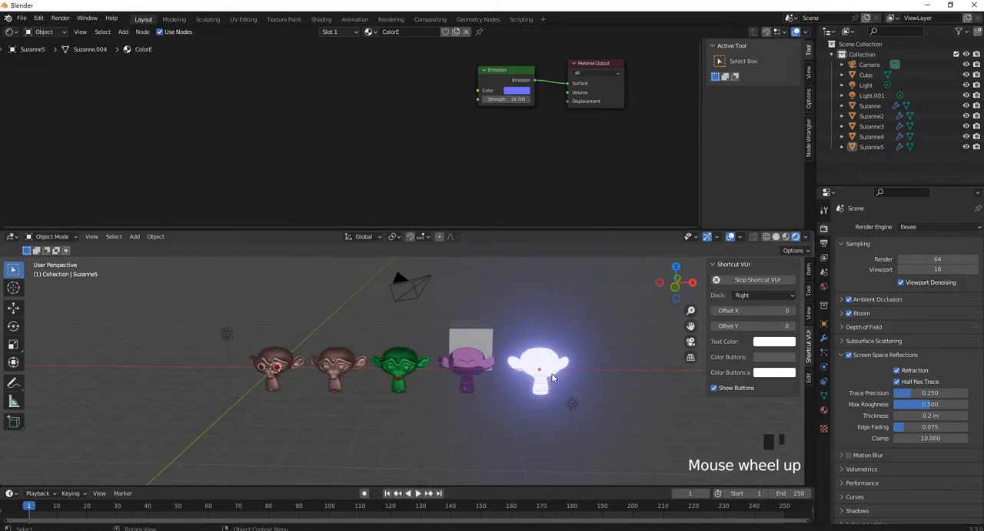
click(576, 405)
key(shift+d)
right_click(599, 383)
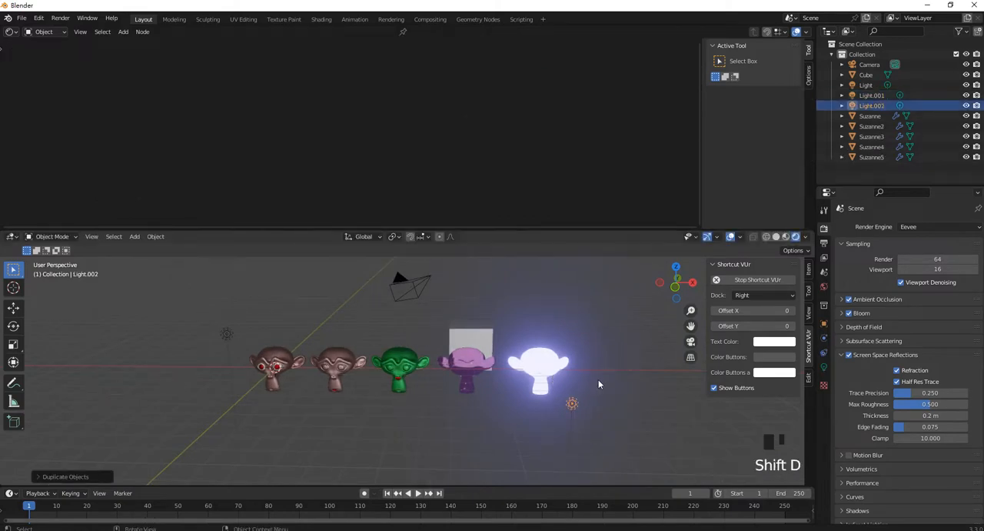
key(g)
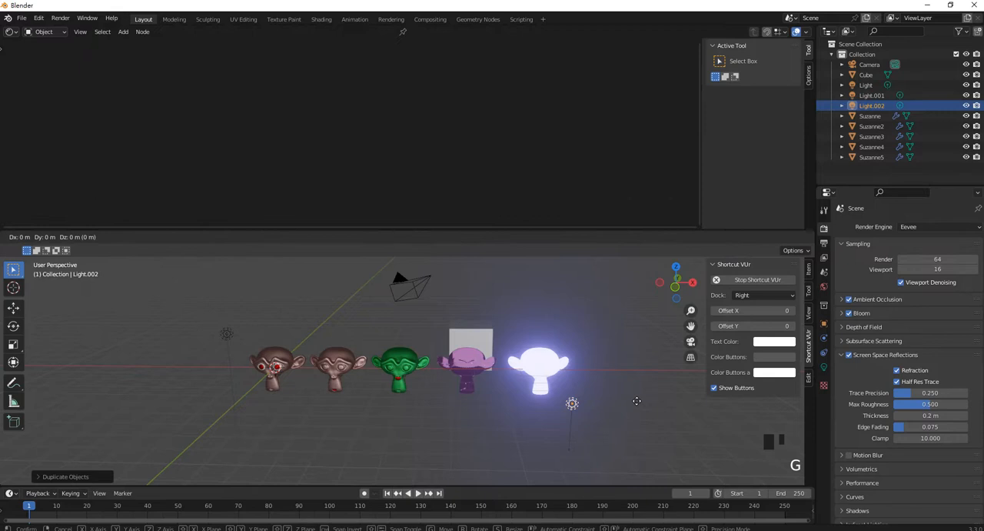
key(x)
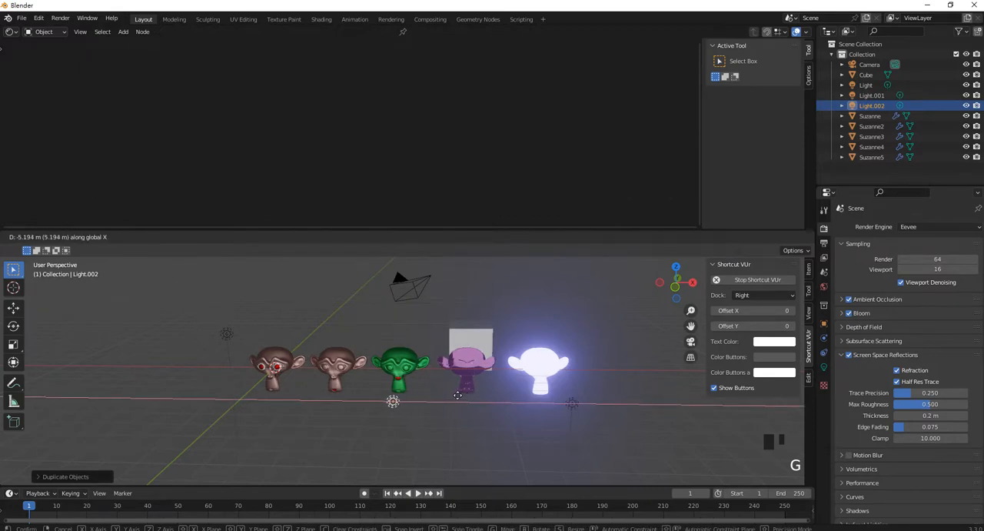
click(458, 395)
- Select all three lights and move them about 4 m along the Y axis toward the heads
middle_drag(453, 396, 360, 394)
drag(279, 423, 145, 308)
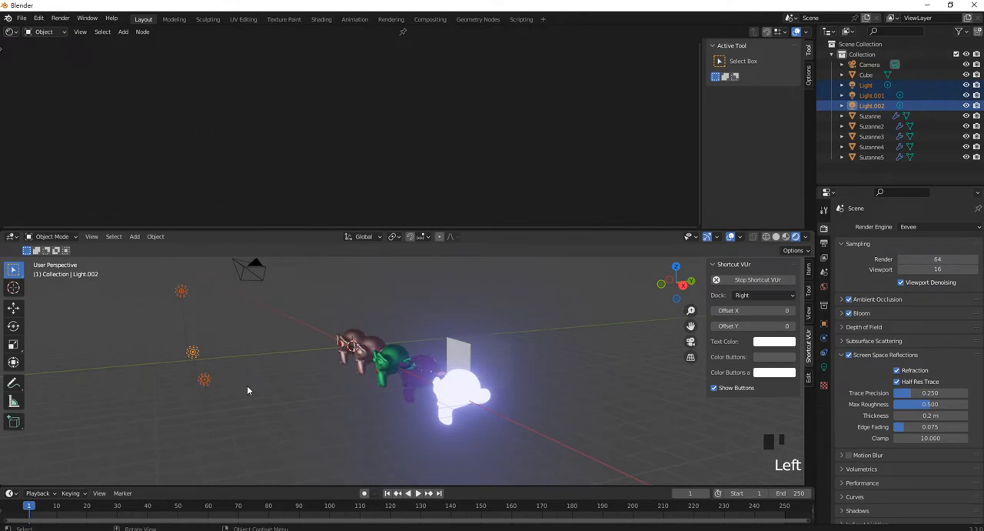
key(g)
key(y)
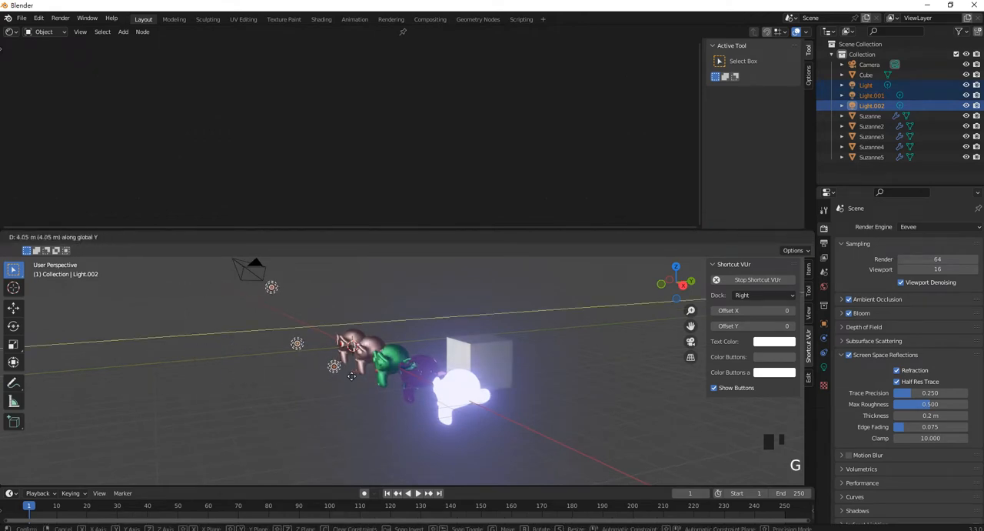
click(340, 374)
- Select the fourth head and move ColorT's Material Output node farther away from its shader nodes
scroll(339, 375, up, 4)
middle_drag(340, 374, 518, 377)
scroll(548, 383, up, 2)
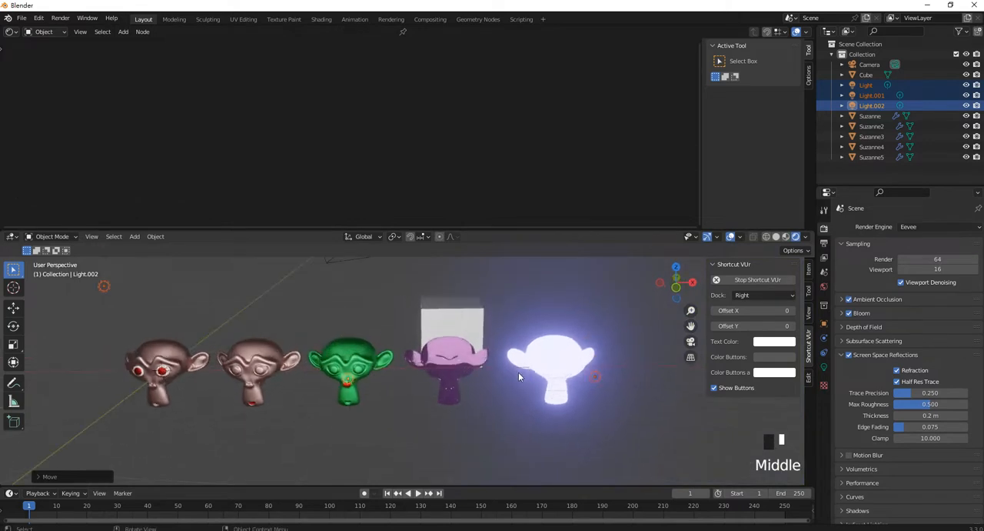
shift+middle_drag(359, 370, 404, 371)
click(522, 360)
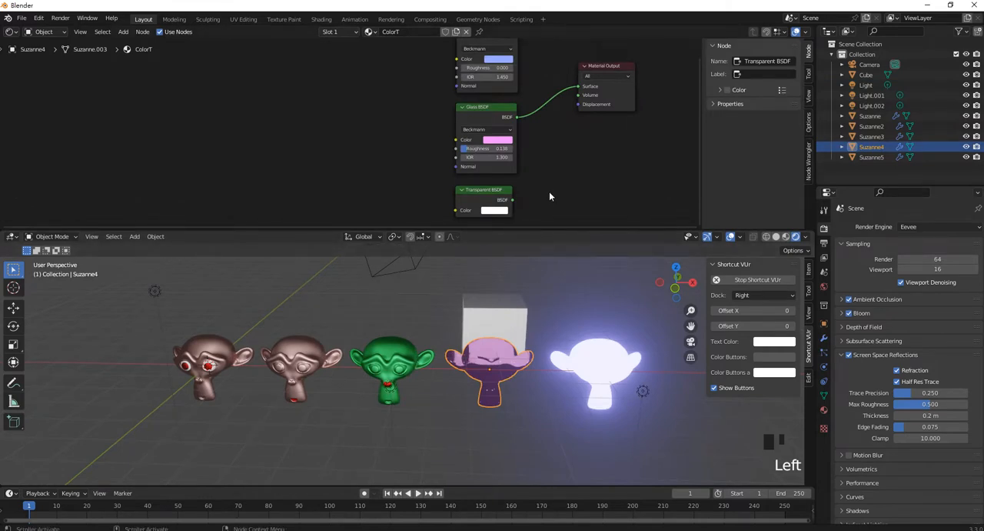
shift+middle_drag(545, 171, 508, 201)
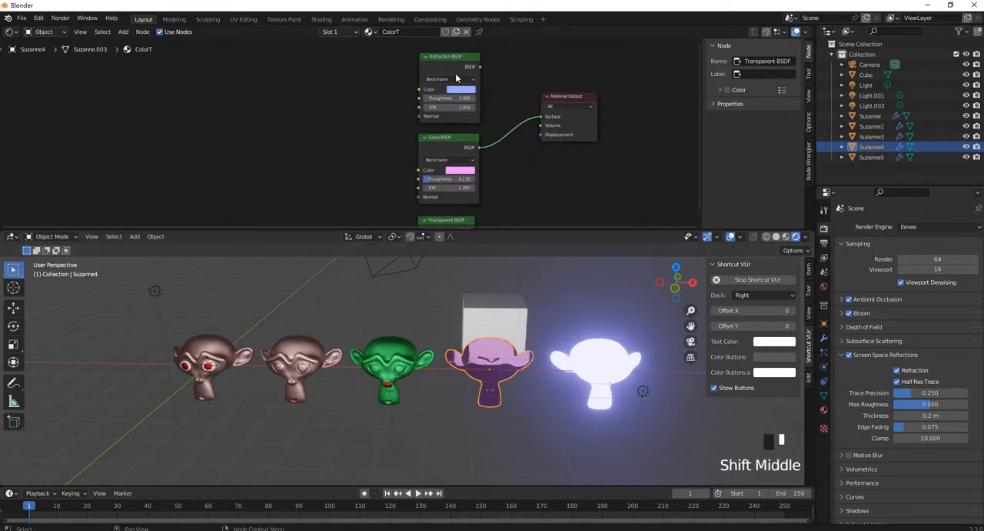
click(543, 98)
drag(543, 99, 590, 99)
click(547, 93)
key(shift)
key(shift)
key(shift)
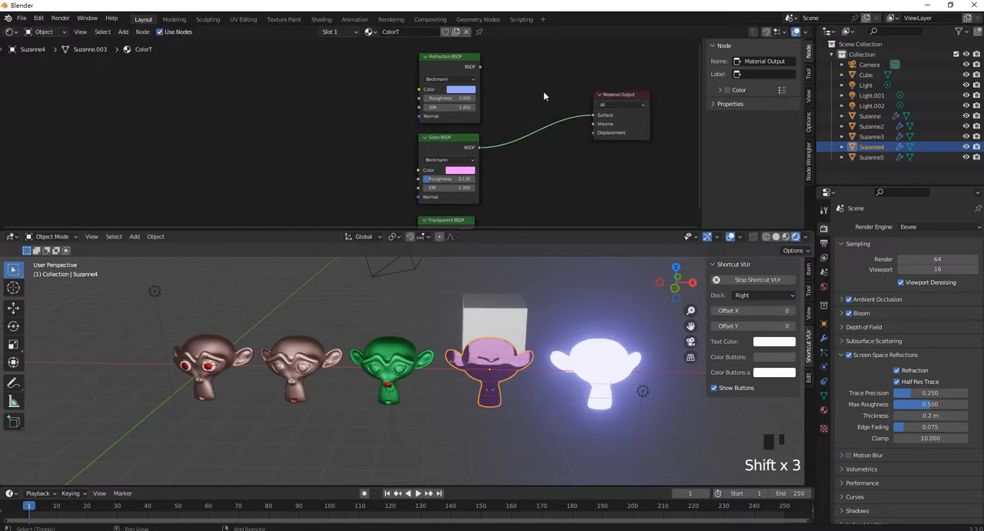
- Add an Add Shader node between the Refraction BSDF and the Material Output
key(shift+a)
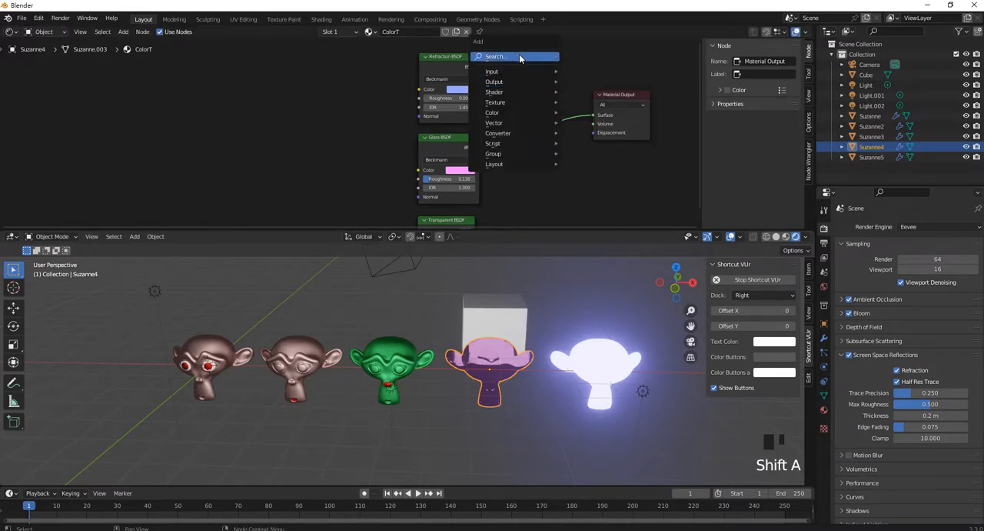
click(519, 57)
text(a)
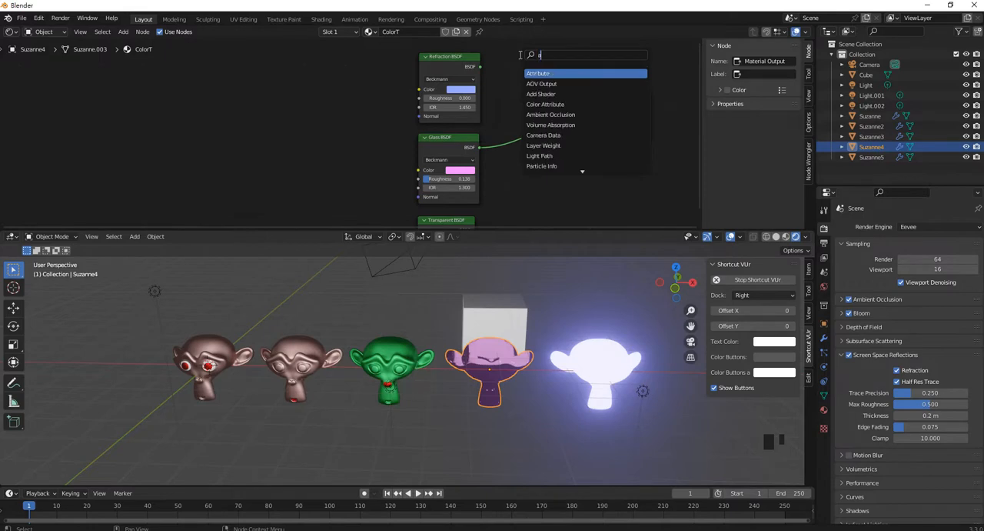
text(dd)
click(550, 73)
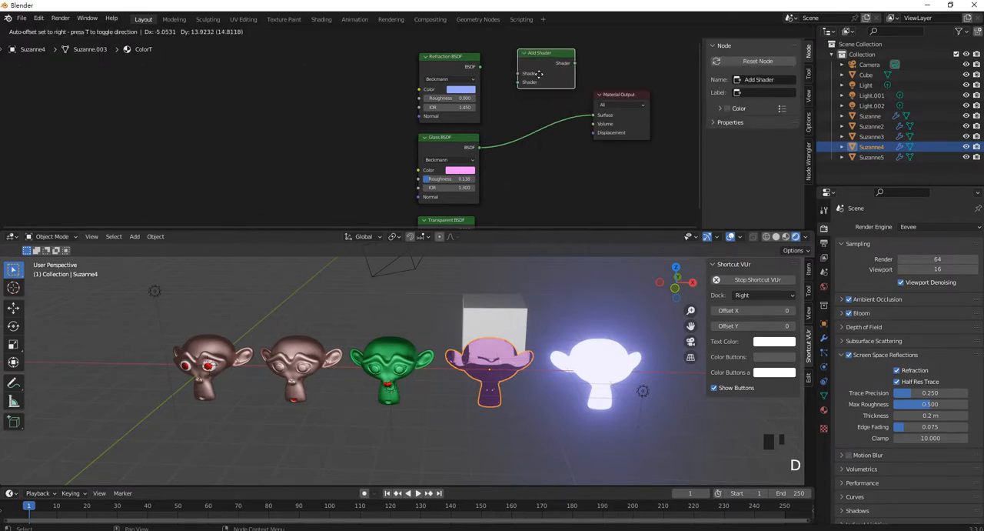
click(495, 72)
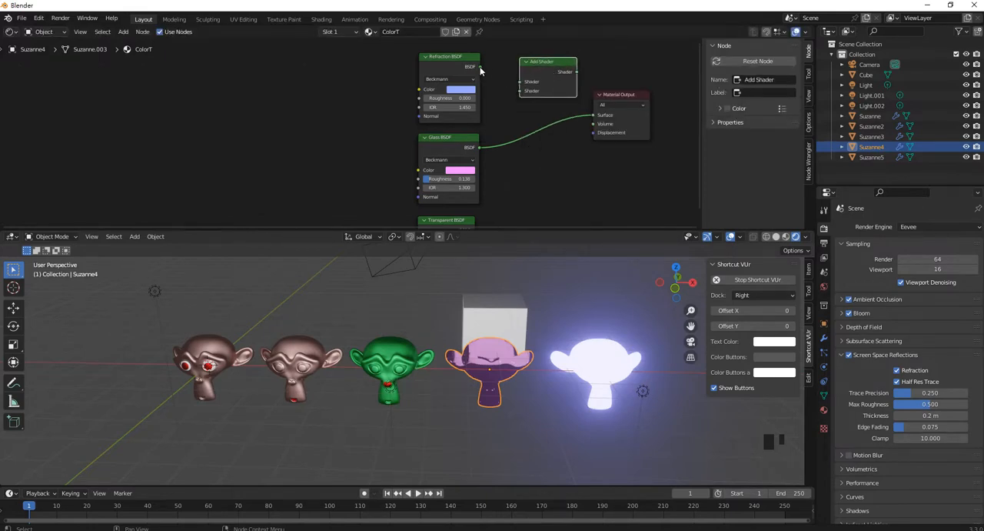
- Connect Refraction BSDF and Glass BSDF to the Add Shader inputs and link its output to the Material Output's Surface
drag(481, 67, 520, 81)
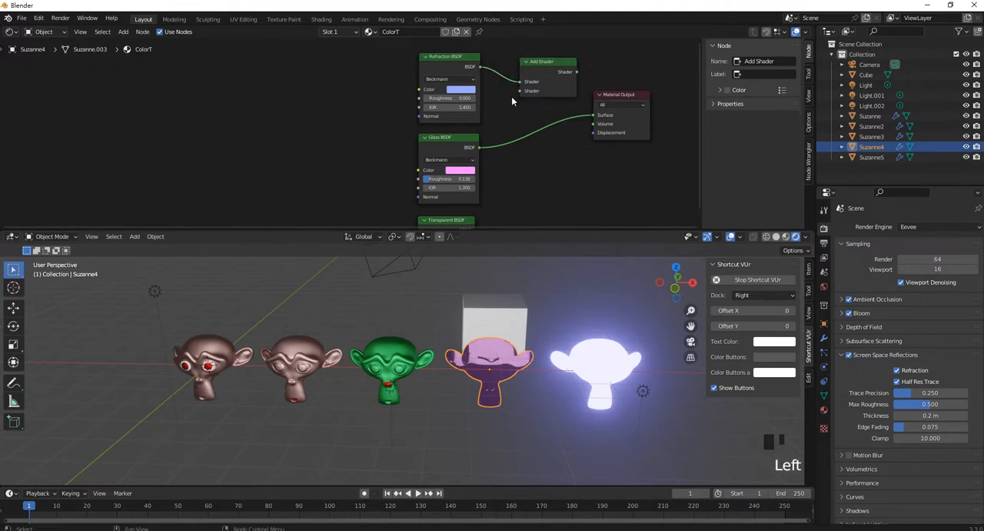
drag(483, 148, 520, 93)
drag(579, 70, 582, 140)
drag(623, 95, 634, 79)
click(550, 133)
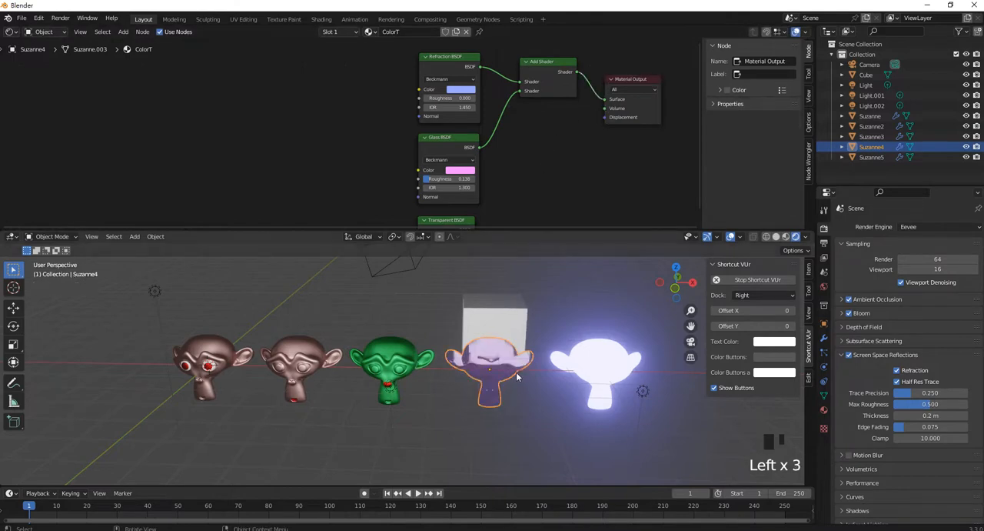
- Set the Refraction BSDF color to light yellow and the Glass BSDF color to blue
mouse_move(516, 347)
middle_down()
mouse_move(516, 323)
mouse_move(523, 363)
middle_up()
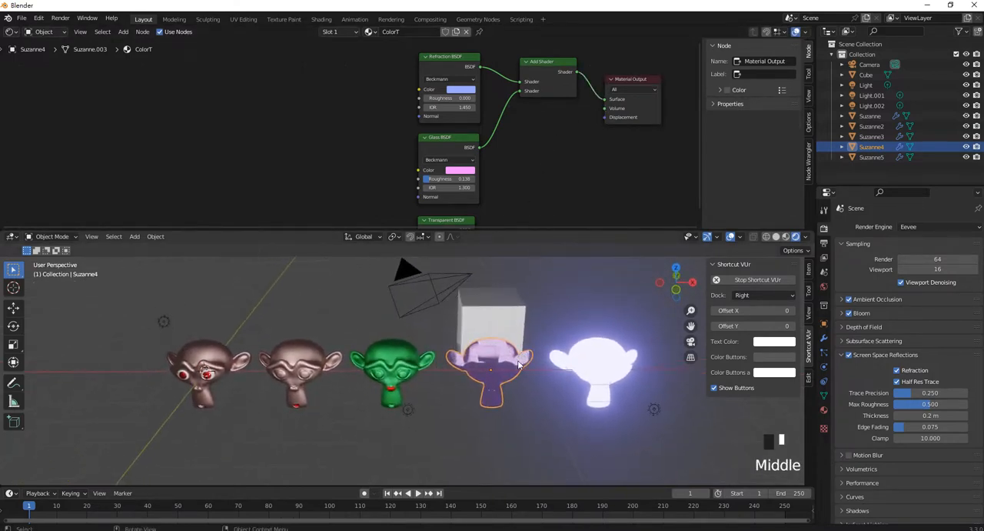
click(463, 93)
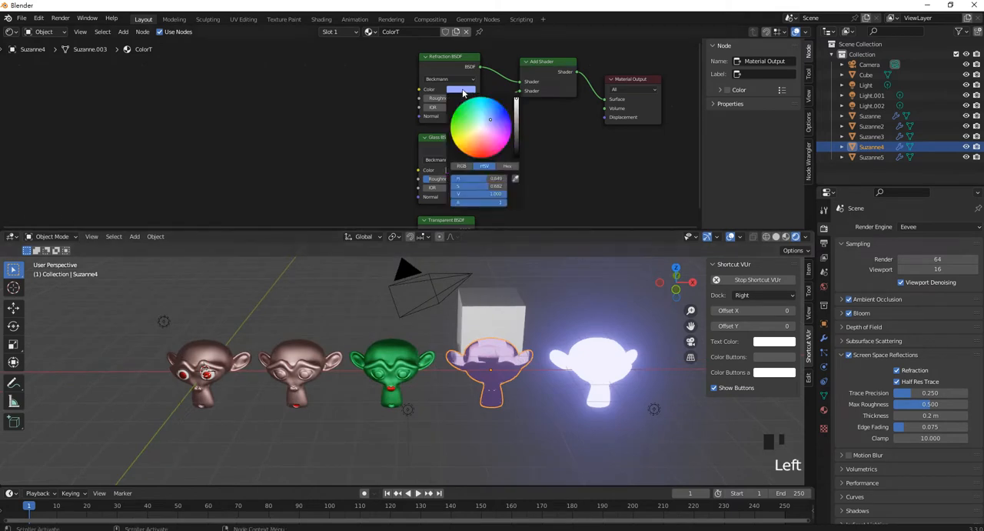
click(461, 150)
click(470, 139)
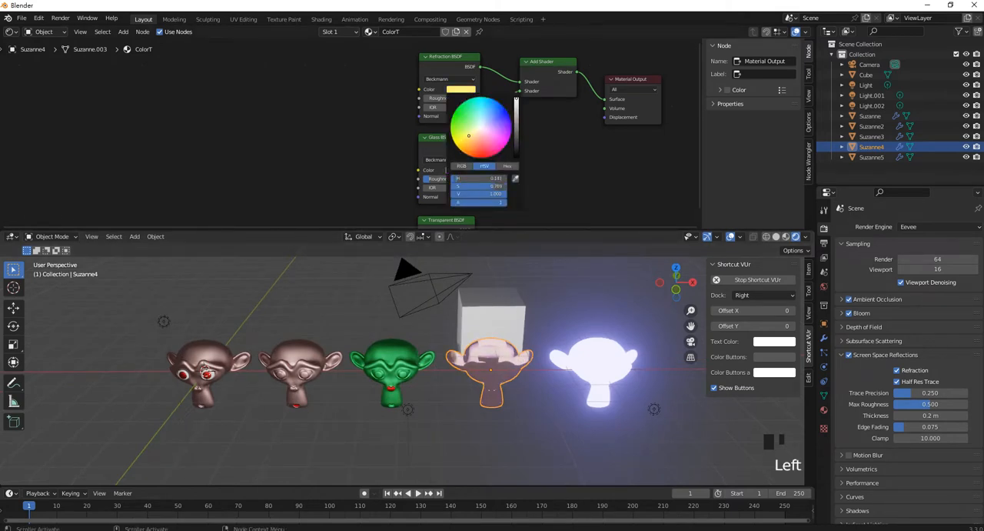
click(461, 170)
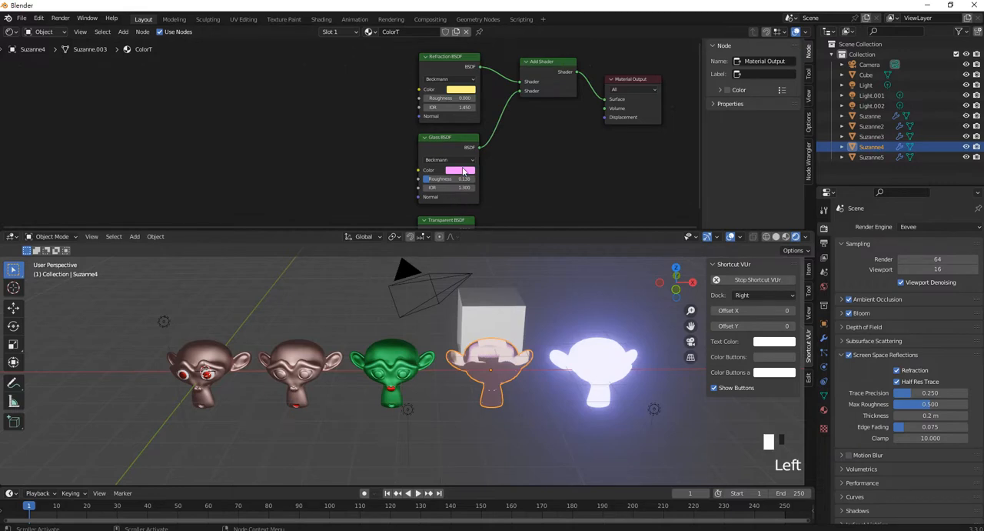
click(456, 70)
drag(457, 70, 499, 73)
scroll(523, 361, up, 2)
middle_drag(523, 361, 561, 365)
- Move the Add Shader node slightly up and add an unconnected Mix Shader node below it
middle_drag(549, 132, 488, 149)
drag(487, 88, 486, 78)
click(482, 156)
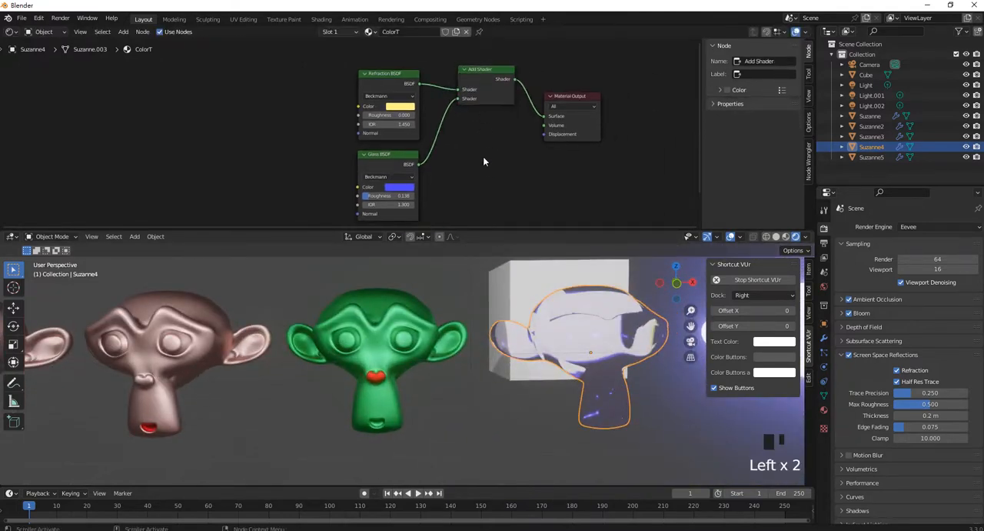
key(shift+a)
mouse_move(538, 180)
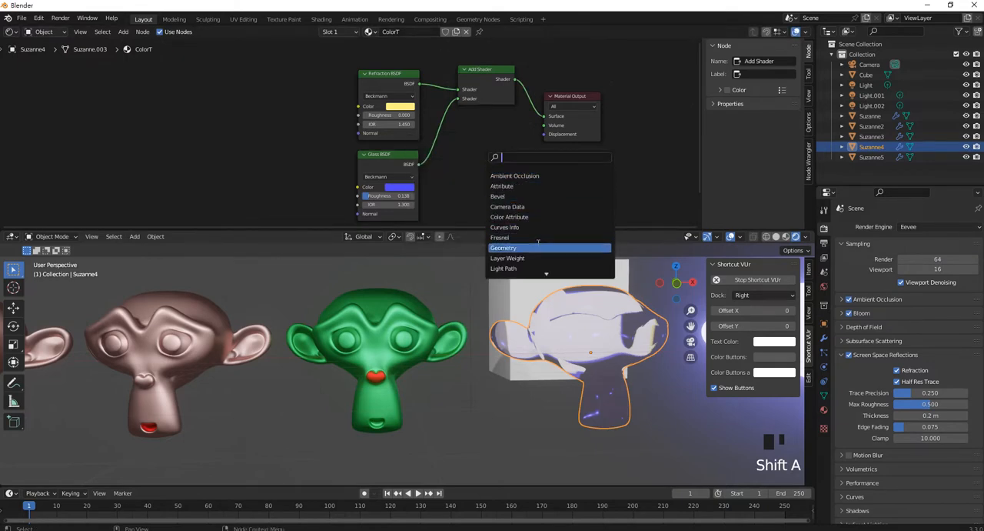
text(mi)
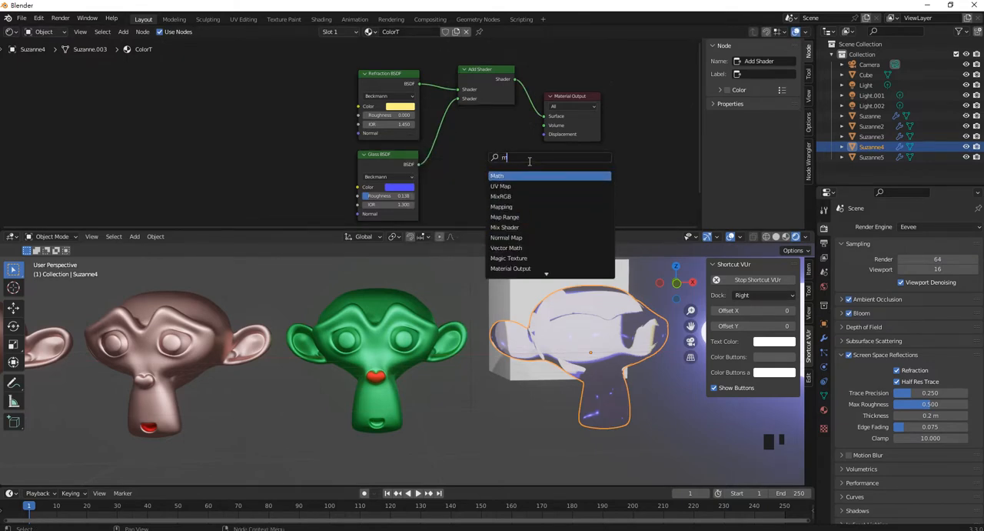
click(528, 184)
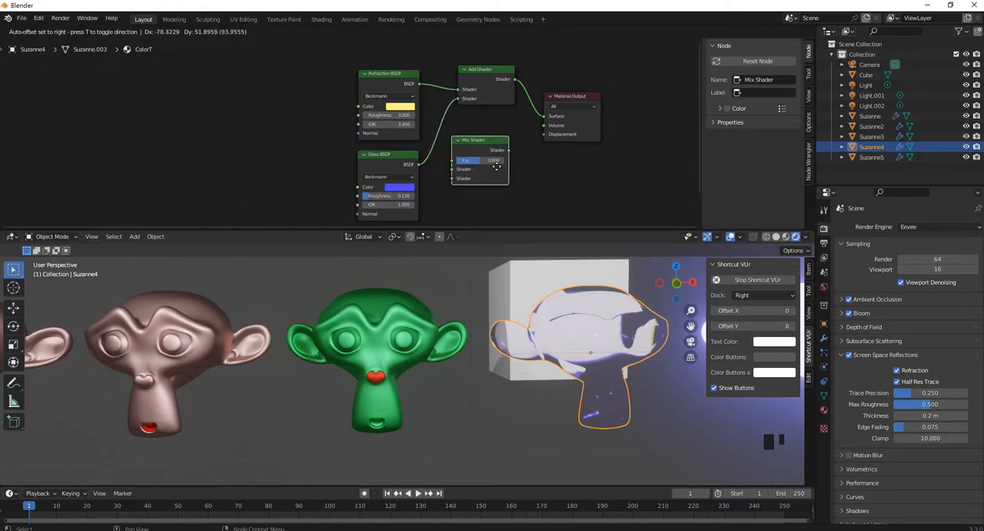
click(457, 138)
middle_drag(458, 156, 460, 137)
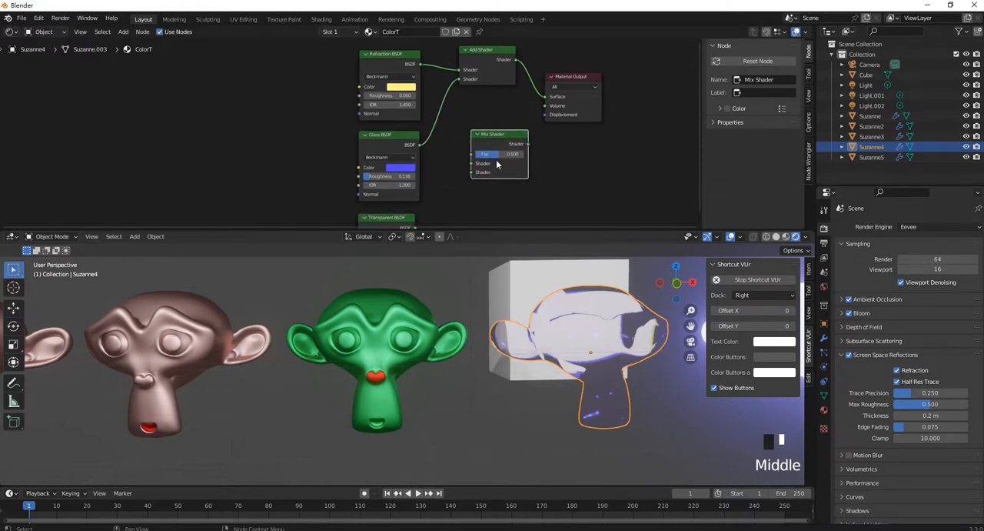
- Connect Refraction BSDF and Glass BSDF to the two Mix Shader inputs and link its output to the Material Output's Surface
click(420, 68)
drag(421, 67, 472, 164)
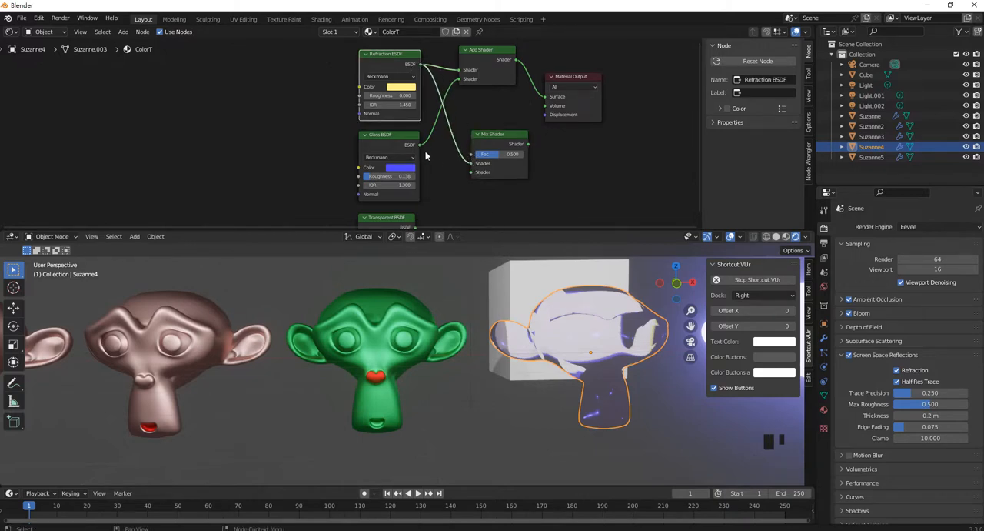
drag(422, 146, 482, 175)
drag(529, 144, 546, 97)
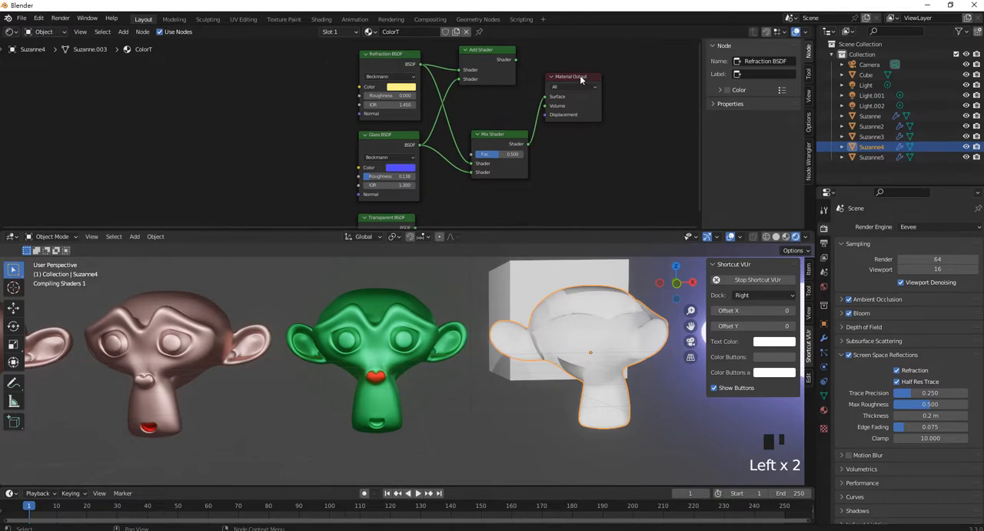
click(580, 75)
- Try the Mix Shader's factor at 1.000 and 0.092 to compare the blend, and set it back to 0.500
scroll(614, 186, up, 4)
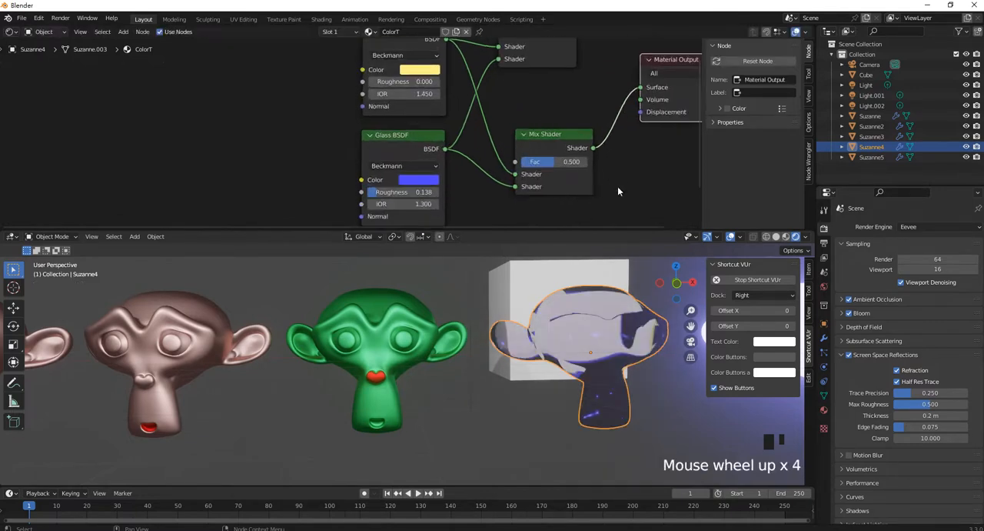
middle_drag(615, 187, 510, 167)
middle_drag(456, 149, 441, 166)
mouse_move(512, 266)
middle_down()
mouse_move(545, 268)
mouse_move(567, 347)
mouse_move(510, 274)
middle_up()
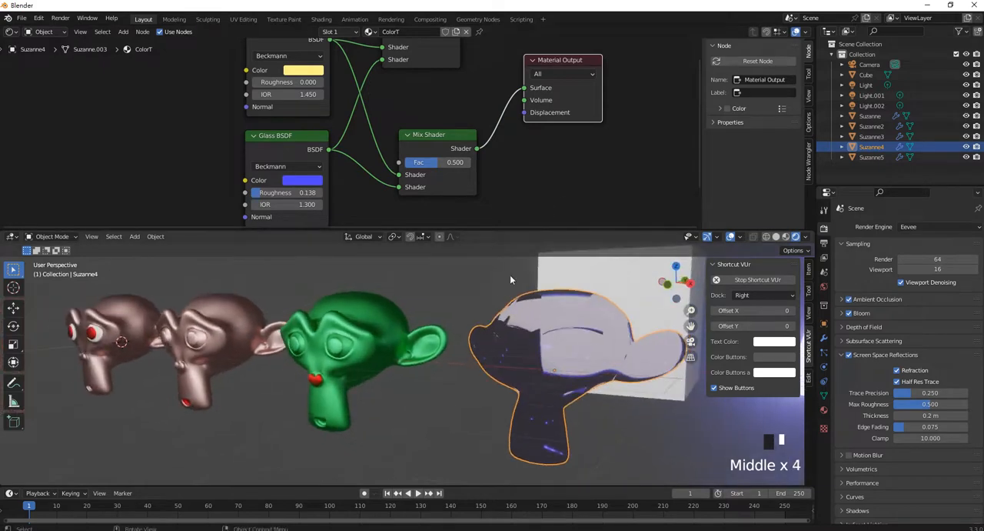
drag(465, 162, 499, 161)
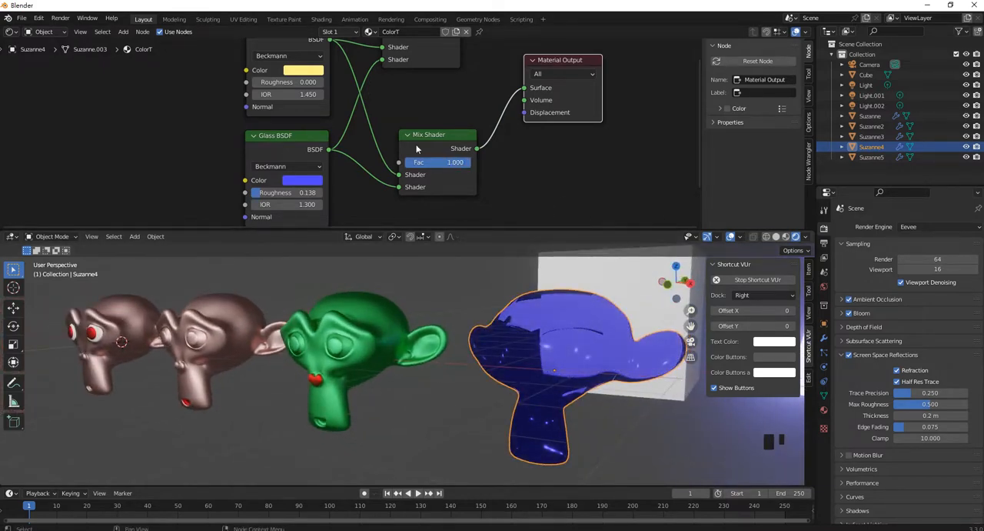
drag(465, 167, 407, 163)
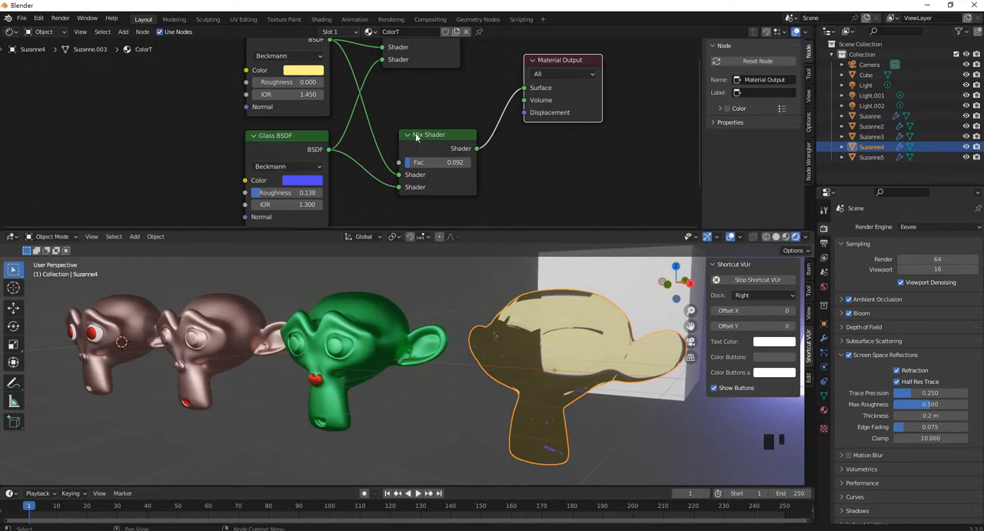
drag(419, 168, 443, 167)
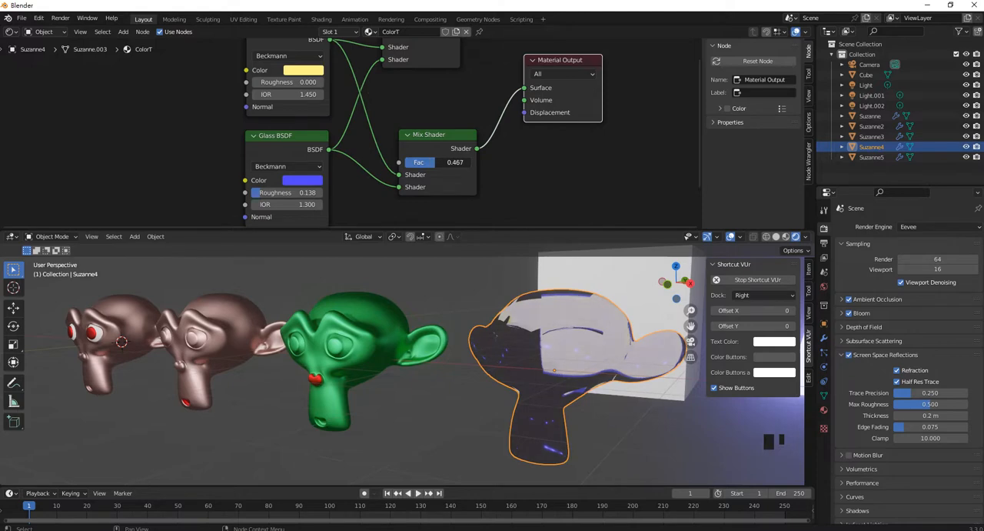
- Examine the row of five Suzanne heads and their materials from several angles, and clear the object selection
scroll(450, 338, down, 4)
middle_drag(450, 339, 488, 343)
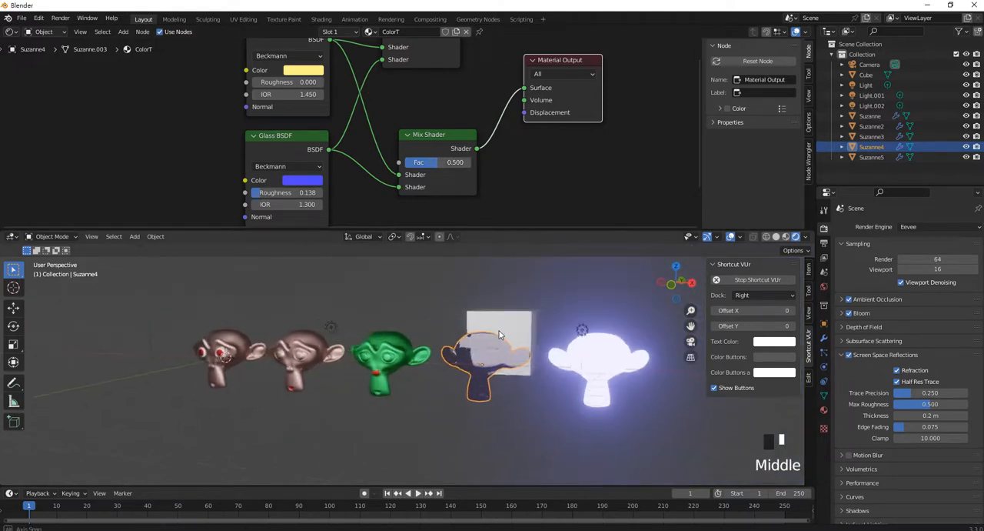
scroll(423, 144, down, 1)
scroll(422, 145, down, 5)
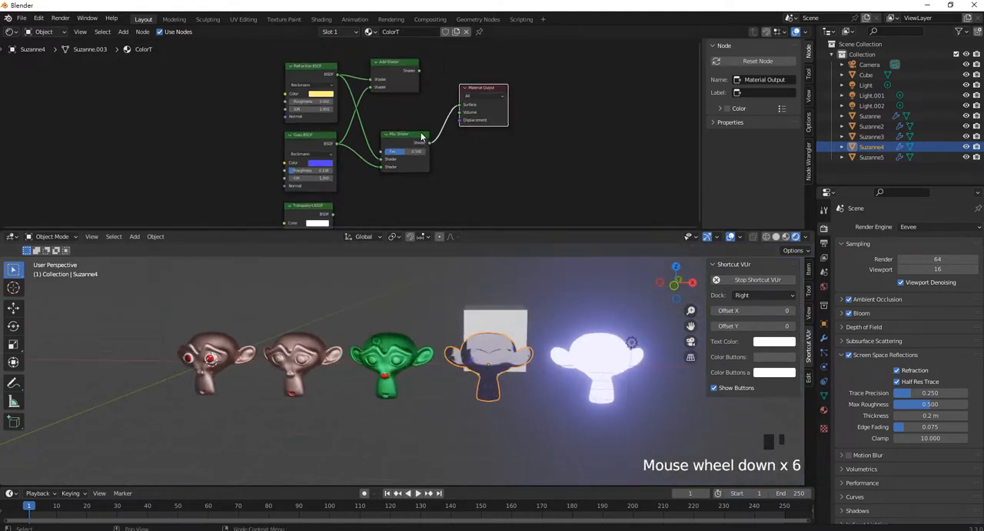
middle_drag(475, 313, 471, 336)
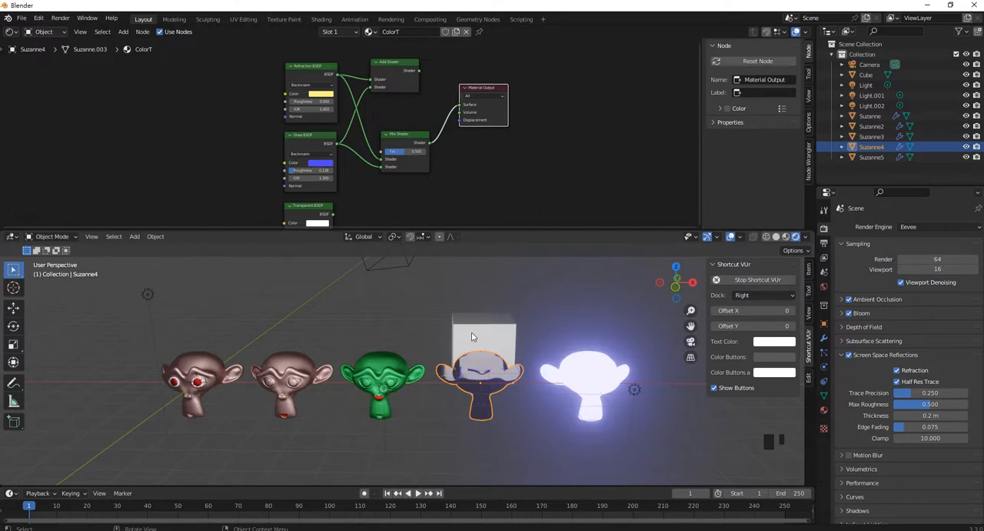
shift+middle_drag(471, 336, 562, 321)
click(543, 289)
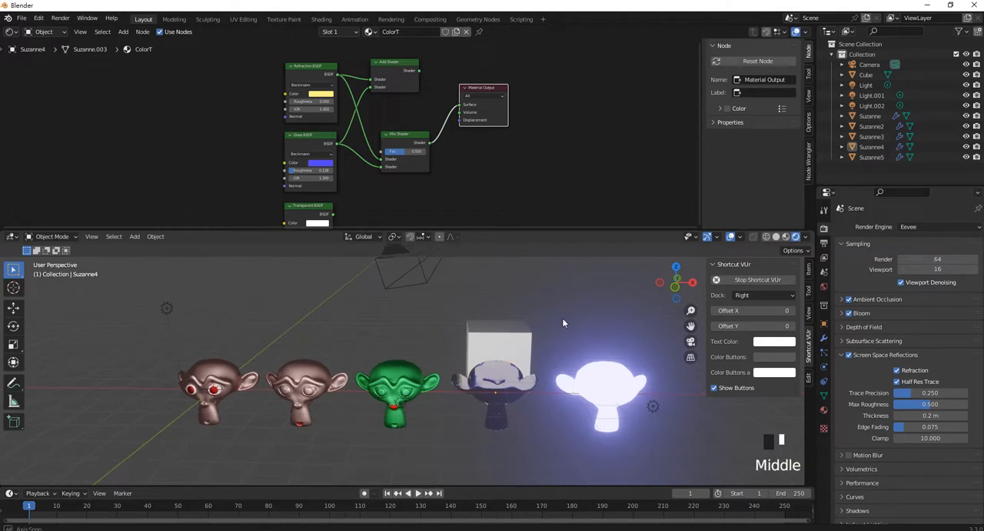